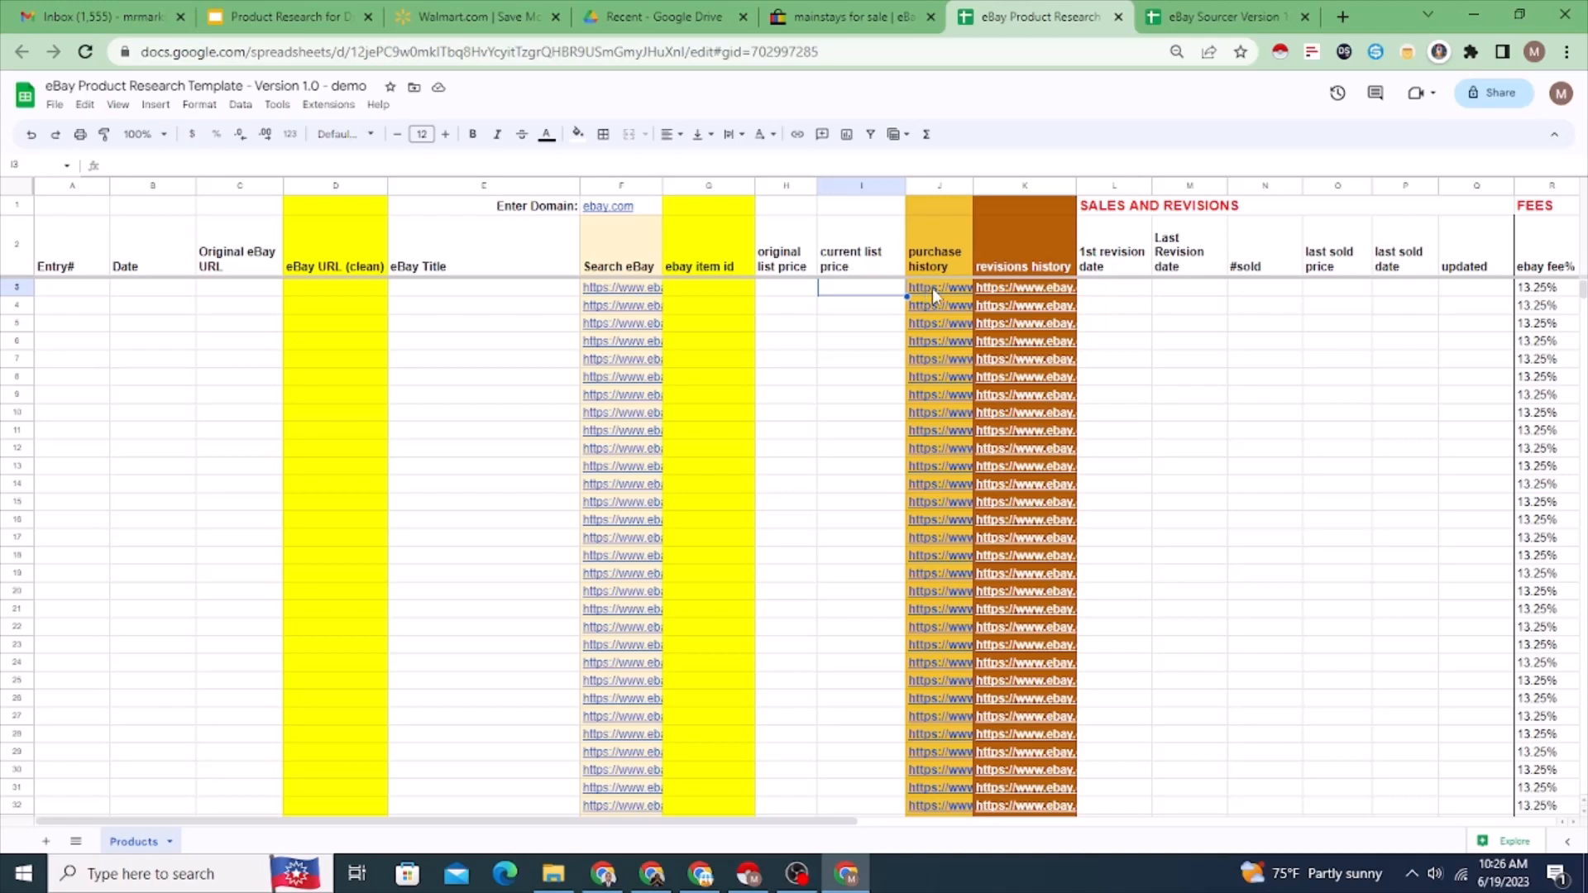
Step: Switch to the eBay search results for mainstays and open the 26" Metal Round Outdoor Wood-Burning Fire Pit listing
mouse_move(932, 293)
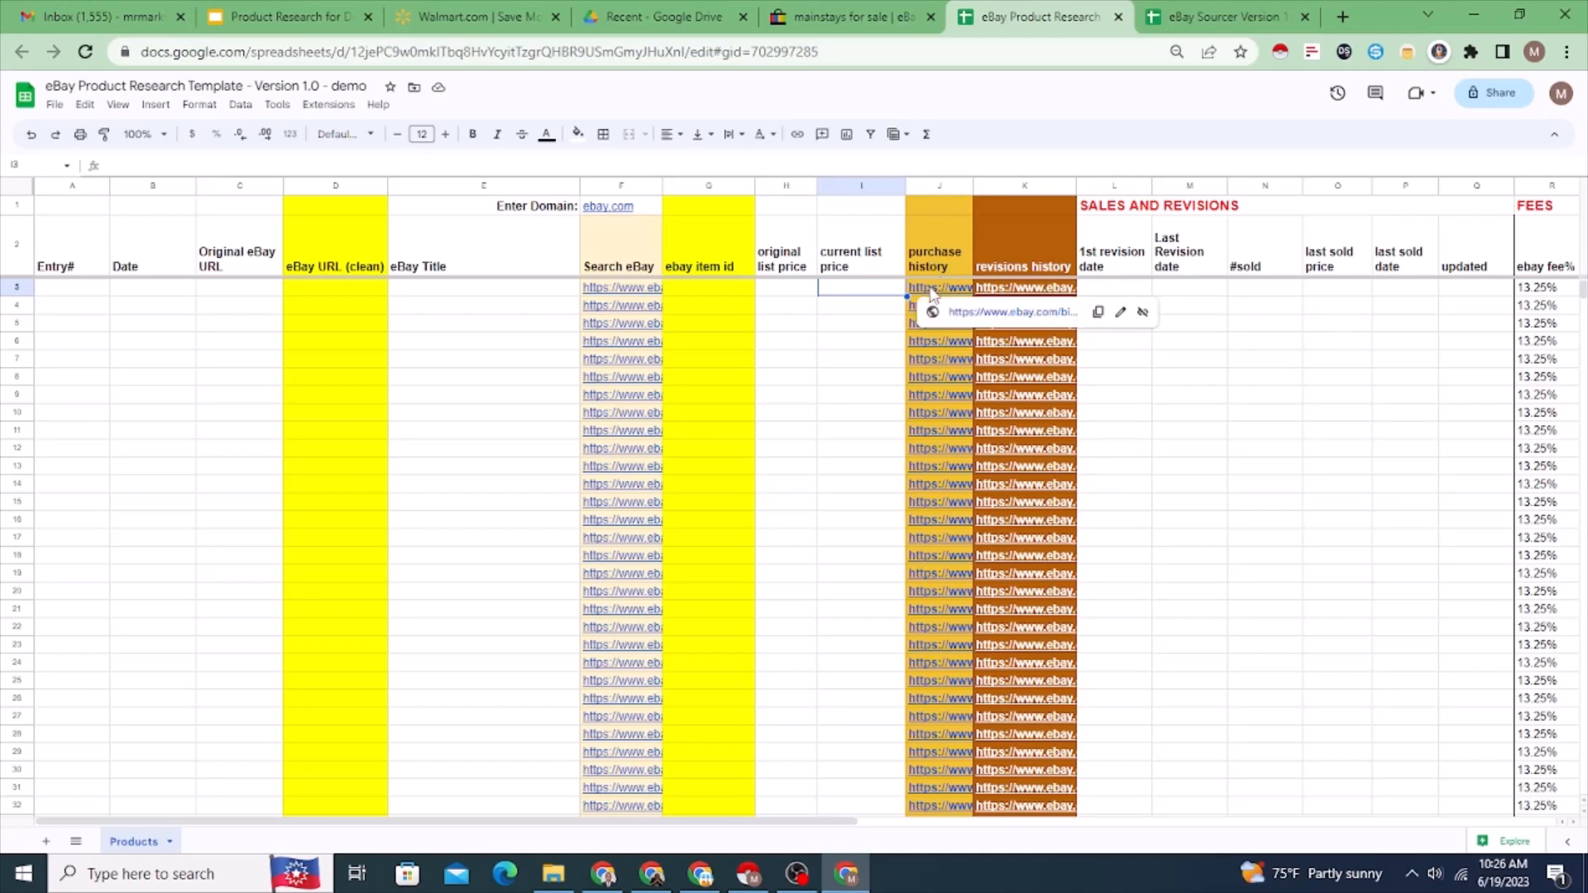
click(237, 288)
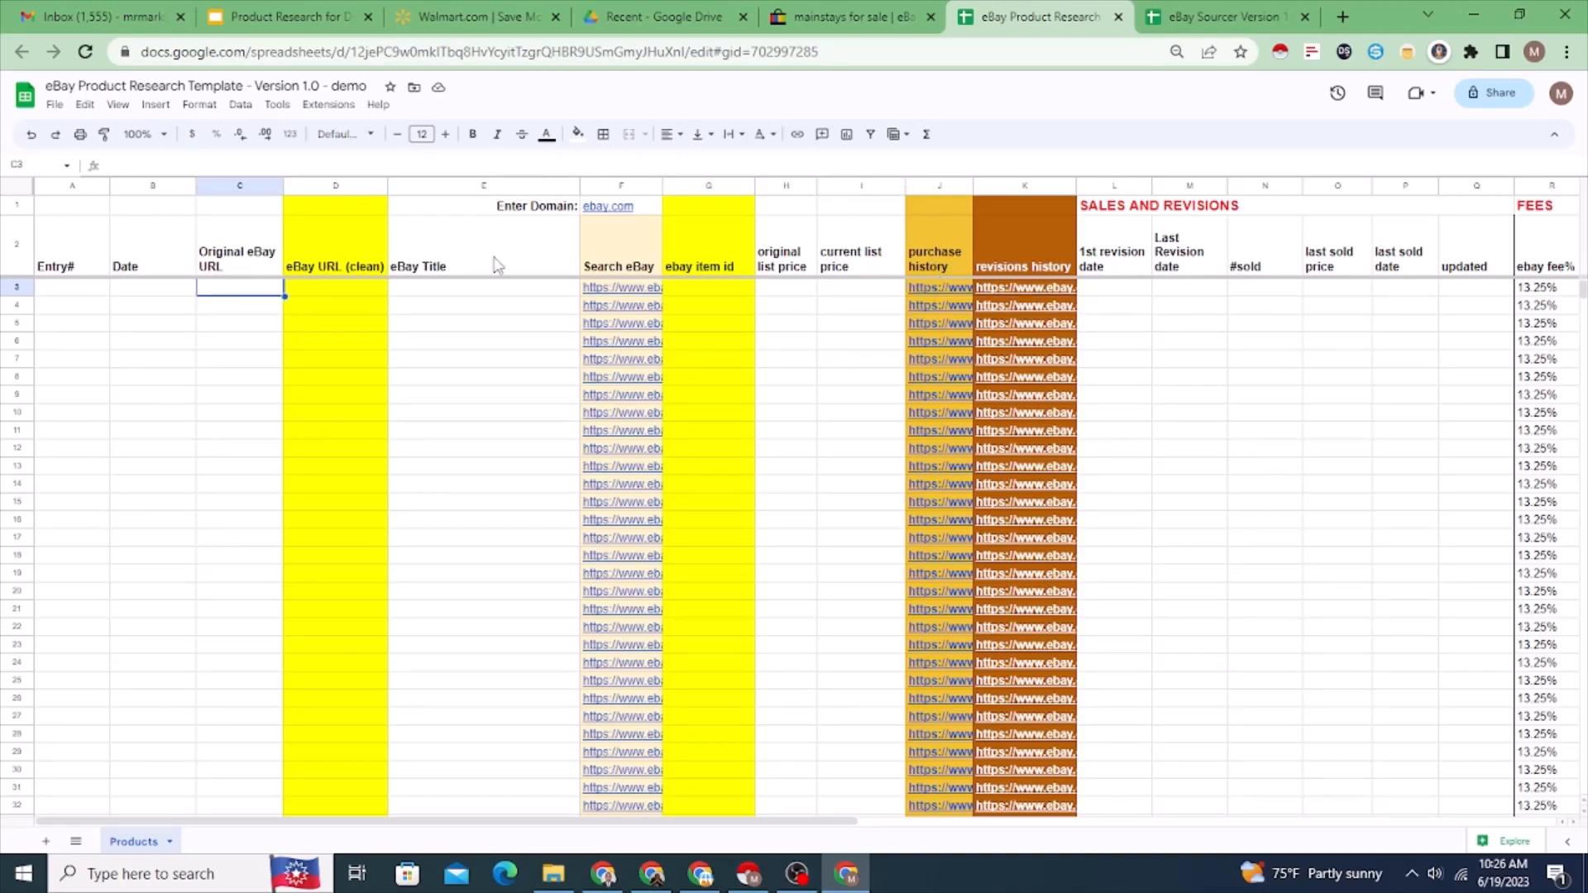
click(832, 17)
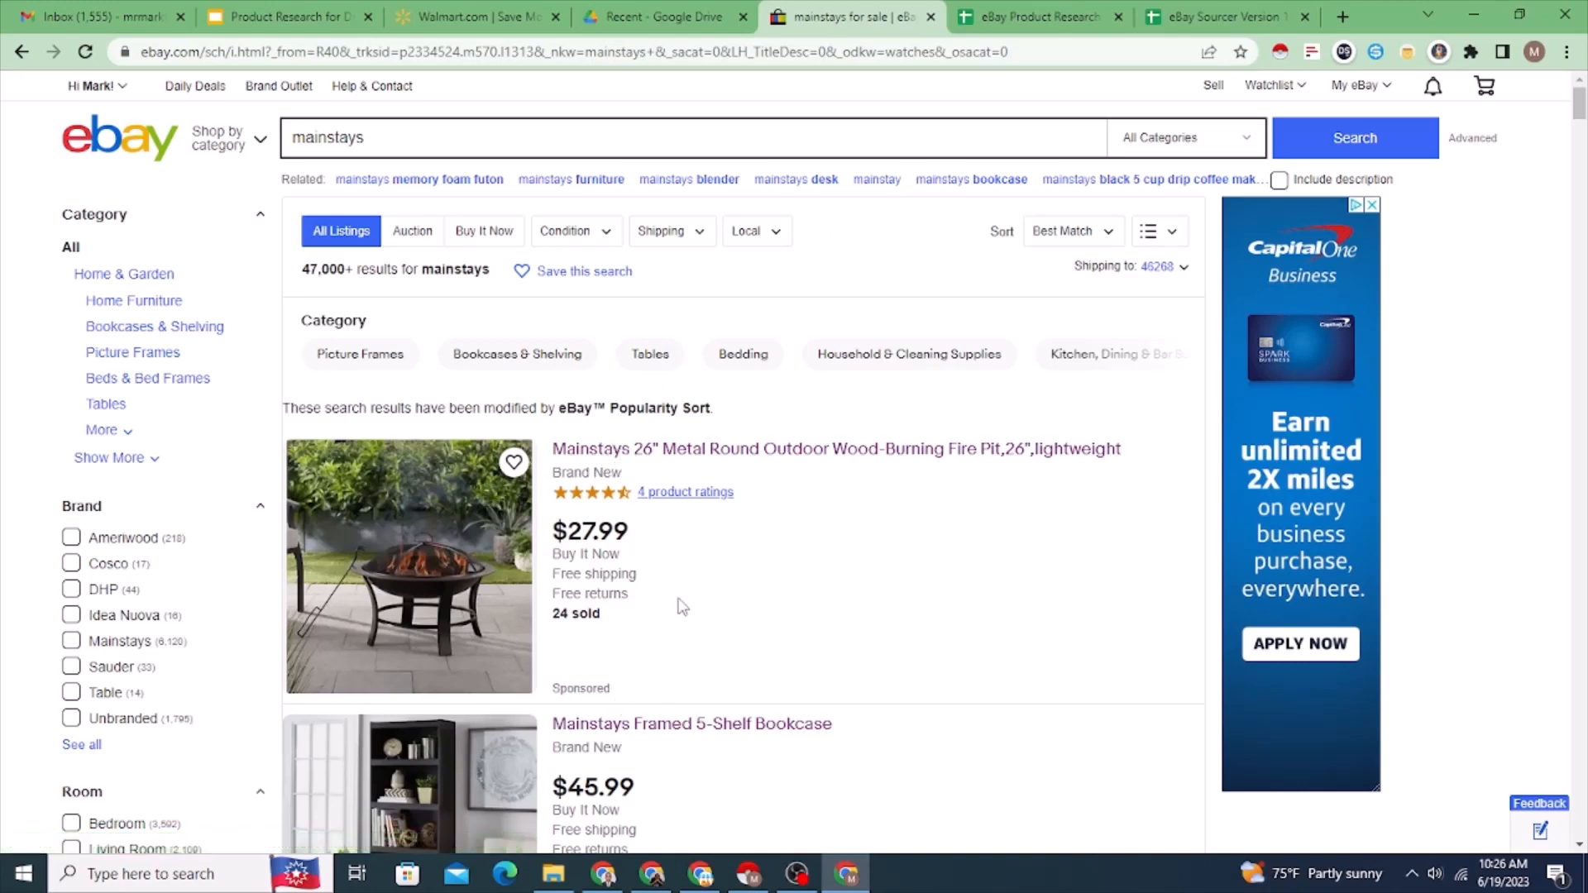
scroll(682, 607, down, 2)
click(457, 339)
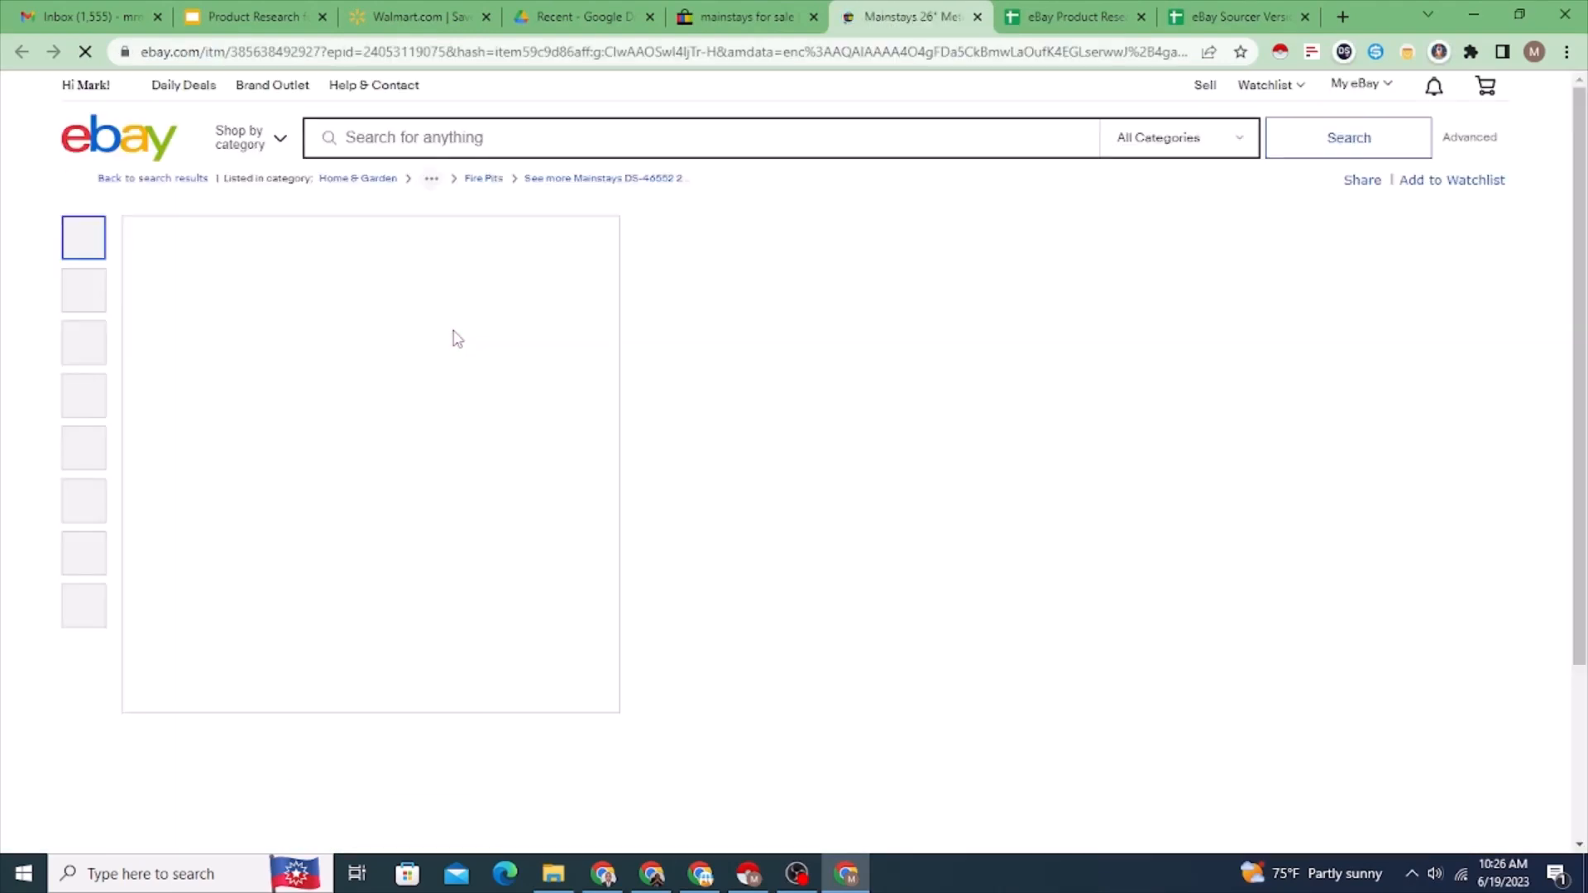
Step: Check the number of units sold on the fire pit listing
click(322, 53)
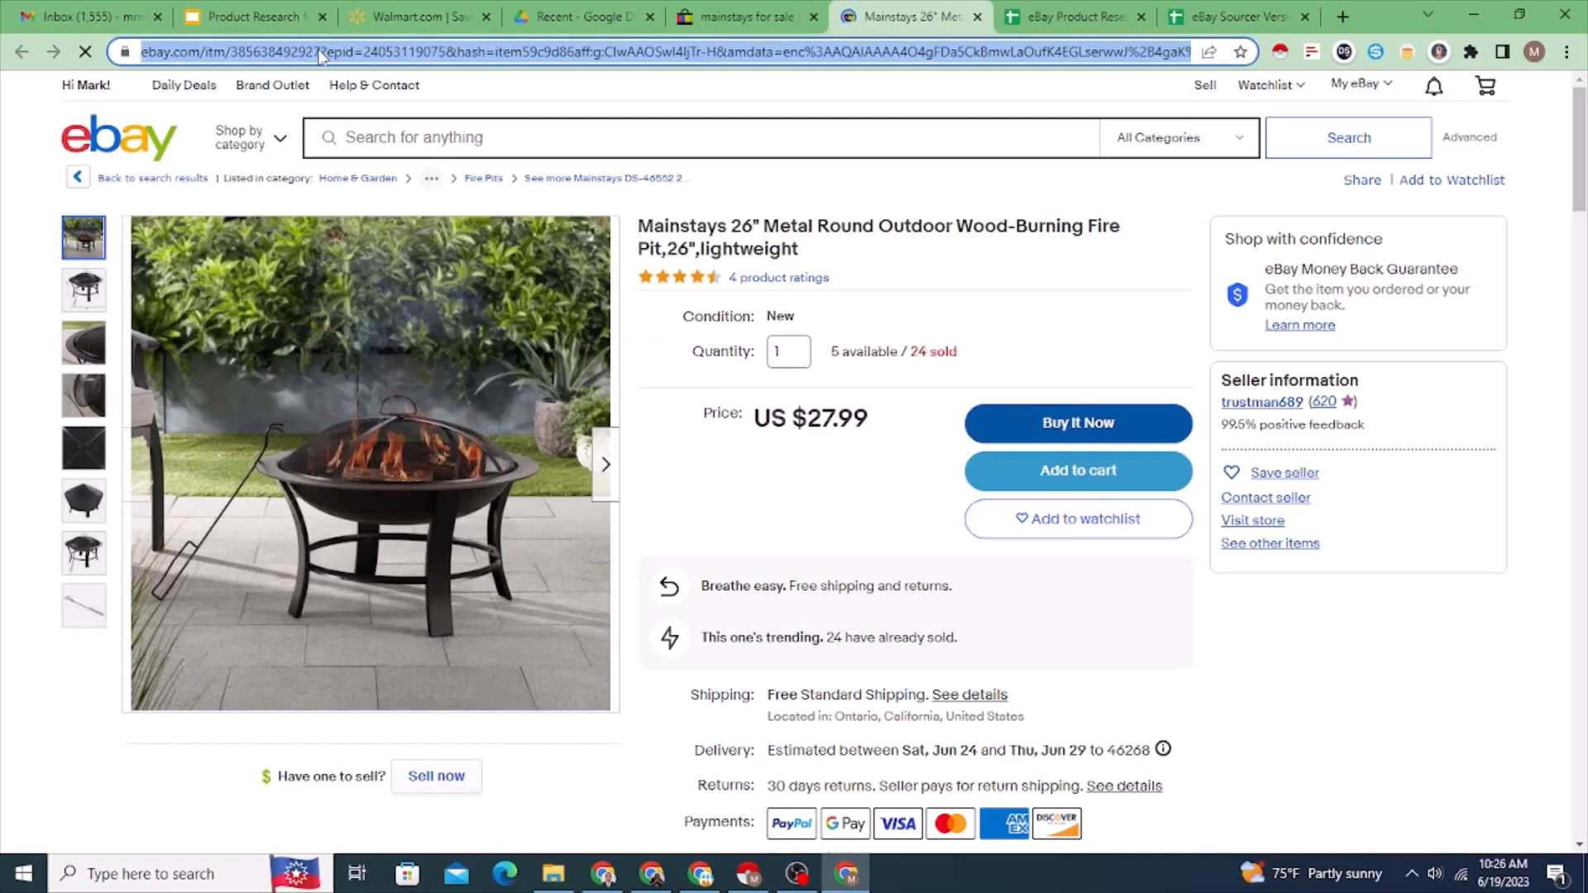
right_click(322, 55)
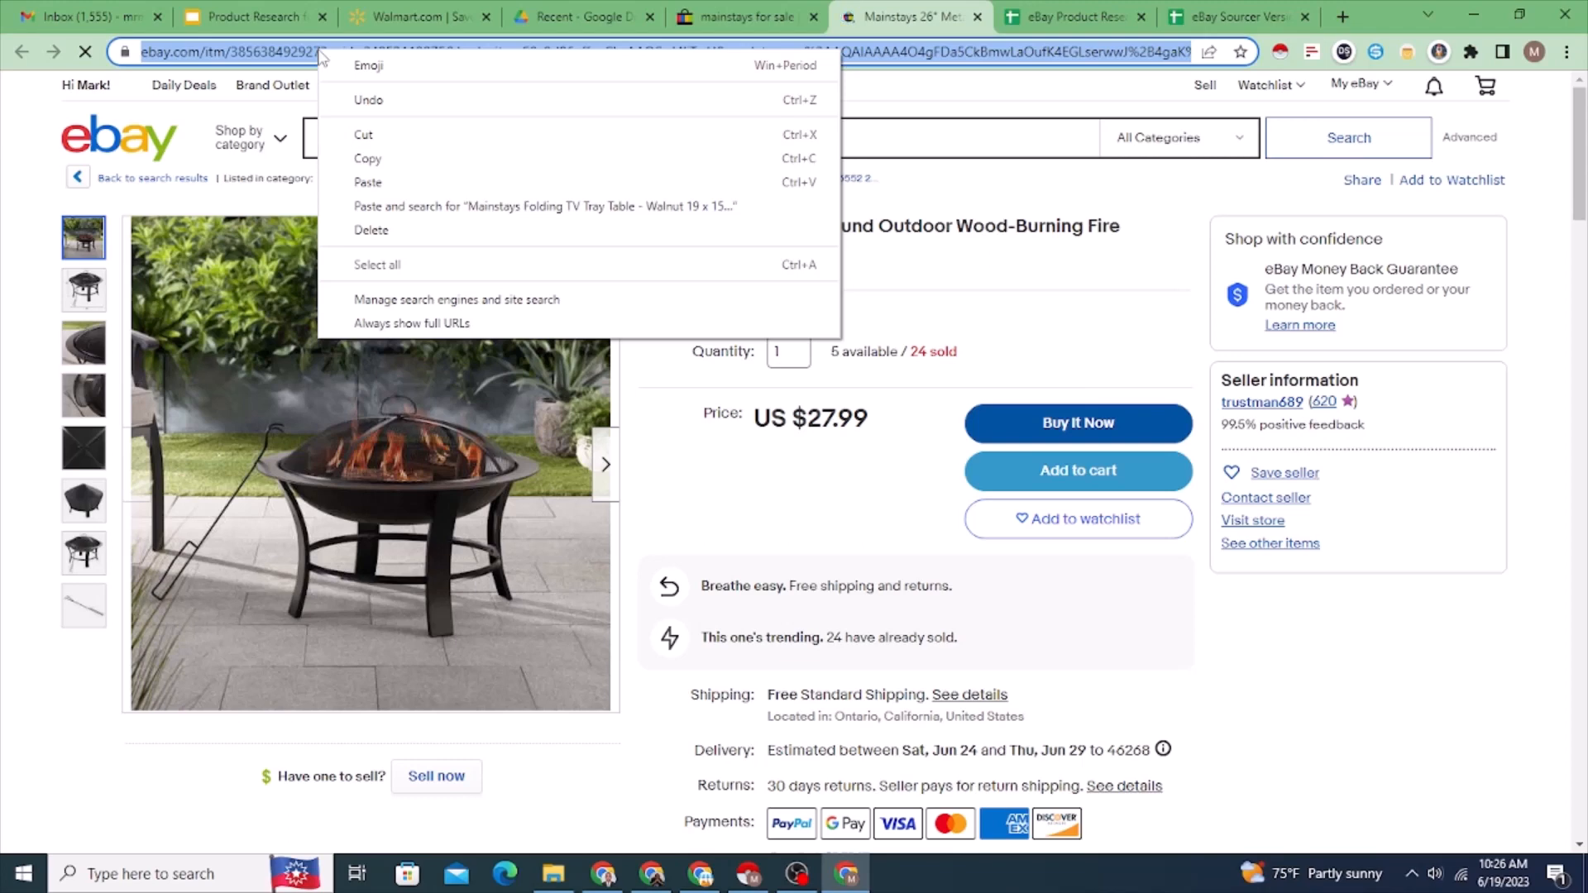
click(914, 357)
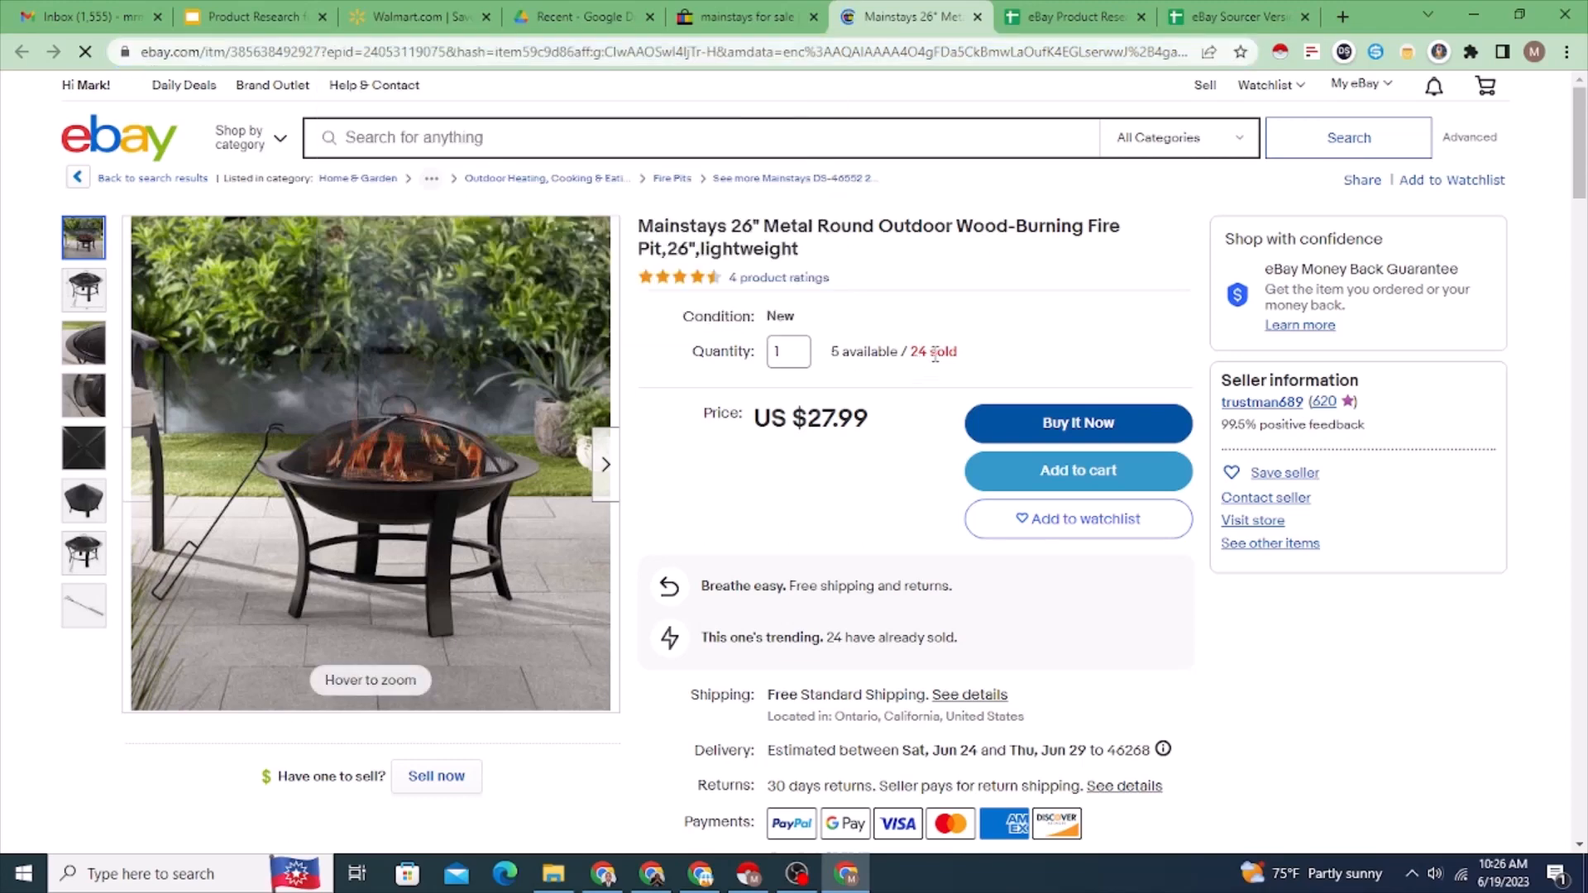
double_click(918, 353)
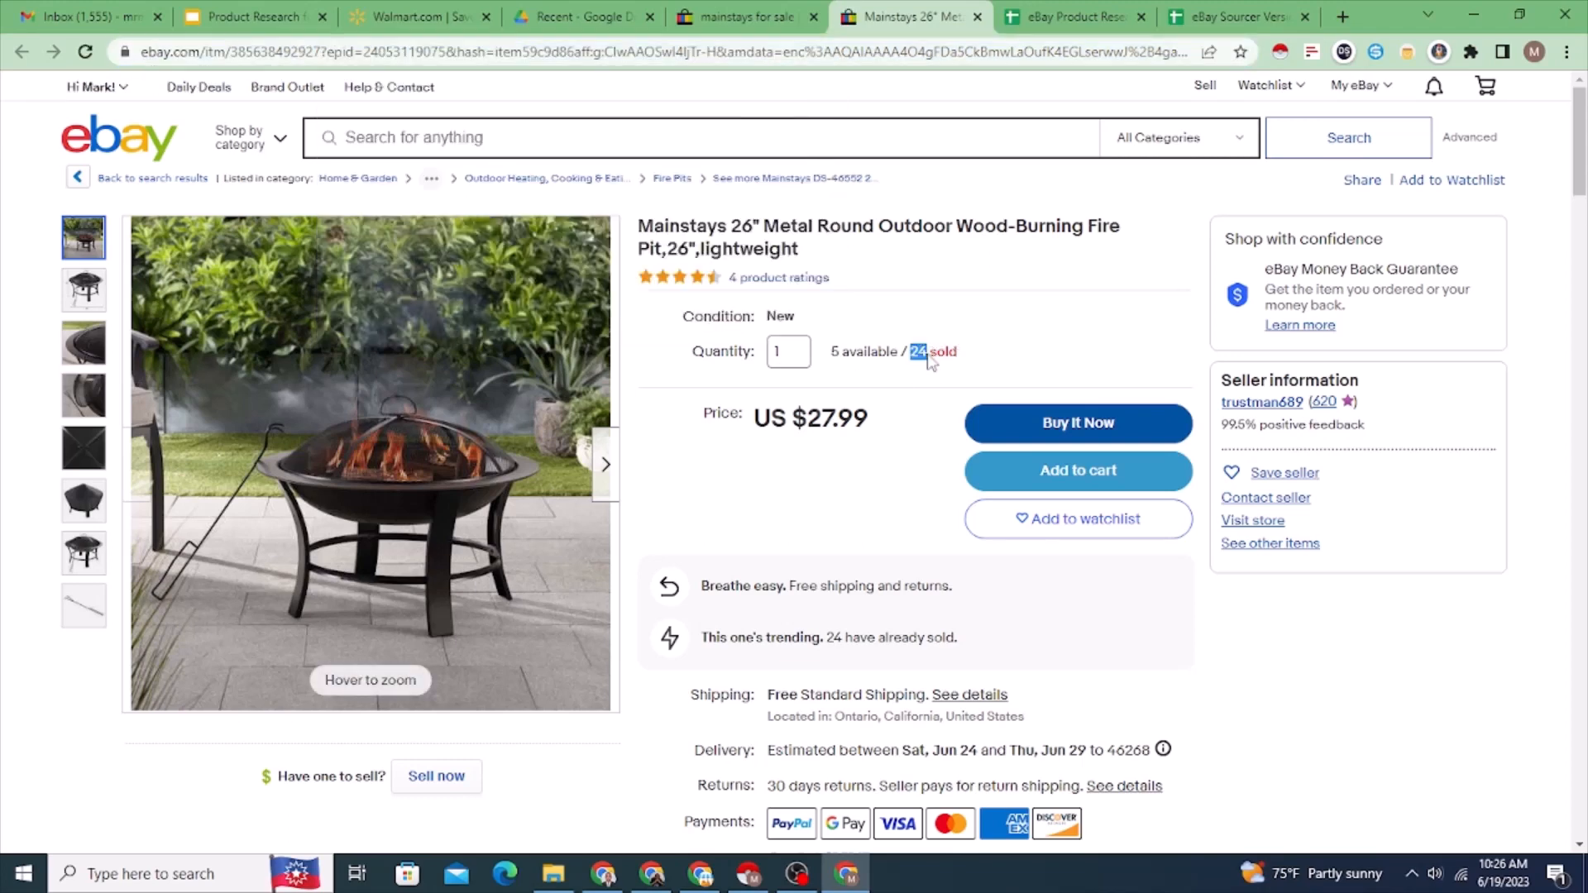
Step: Copy the fire pit listing's web address and paste it into the Original eBay URL cell of row 3 in the research spreadsheet
click(419, 60)
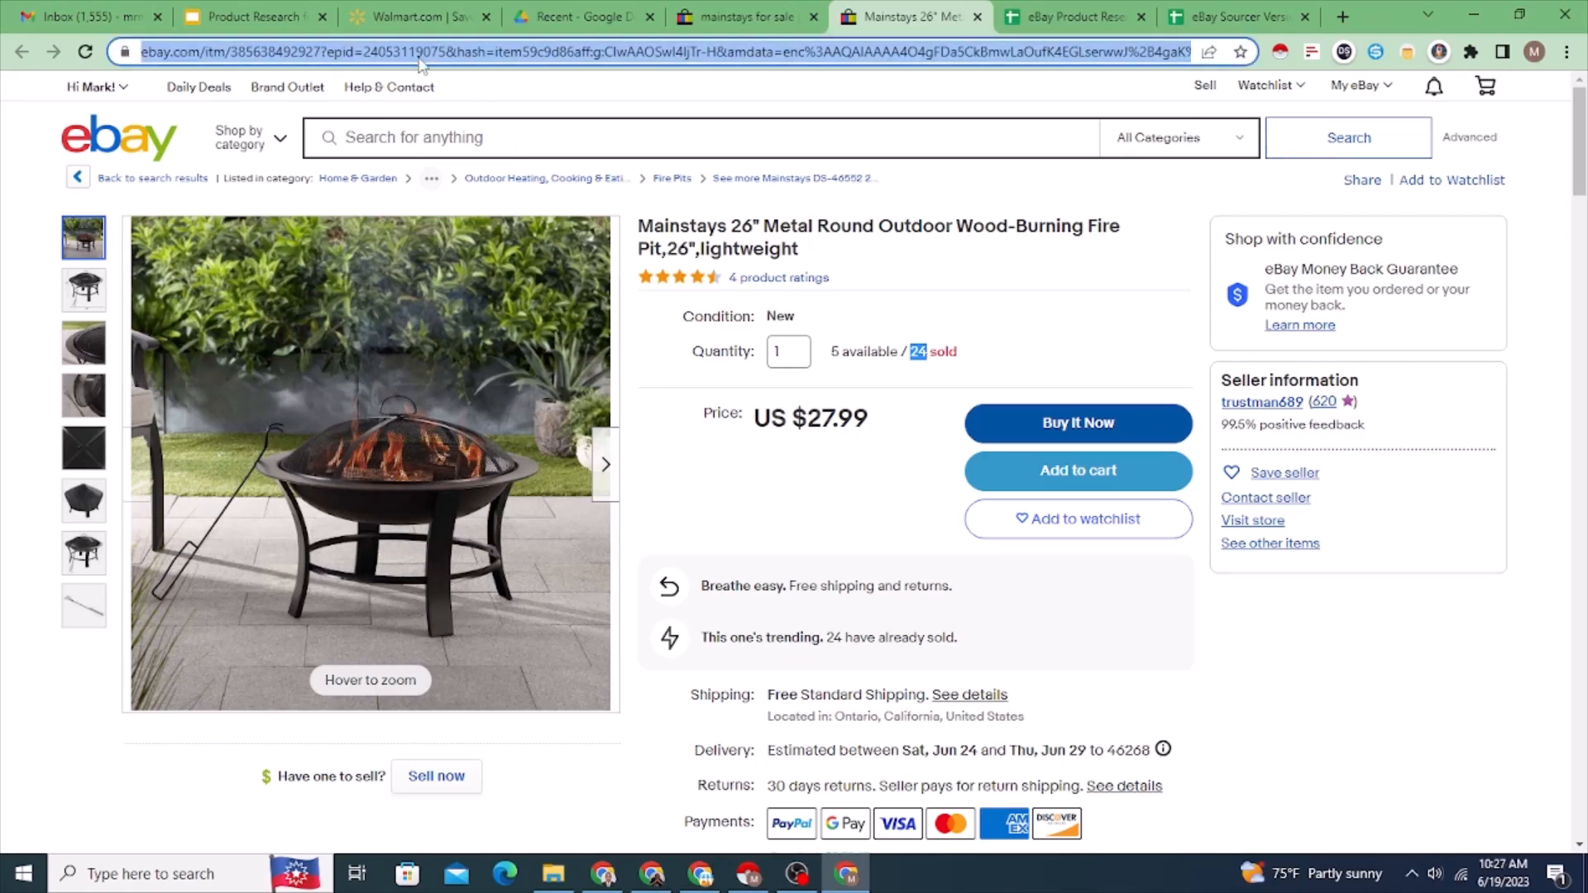
right_click(419, 60)
click(488, 162)
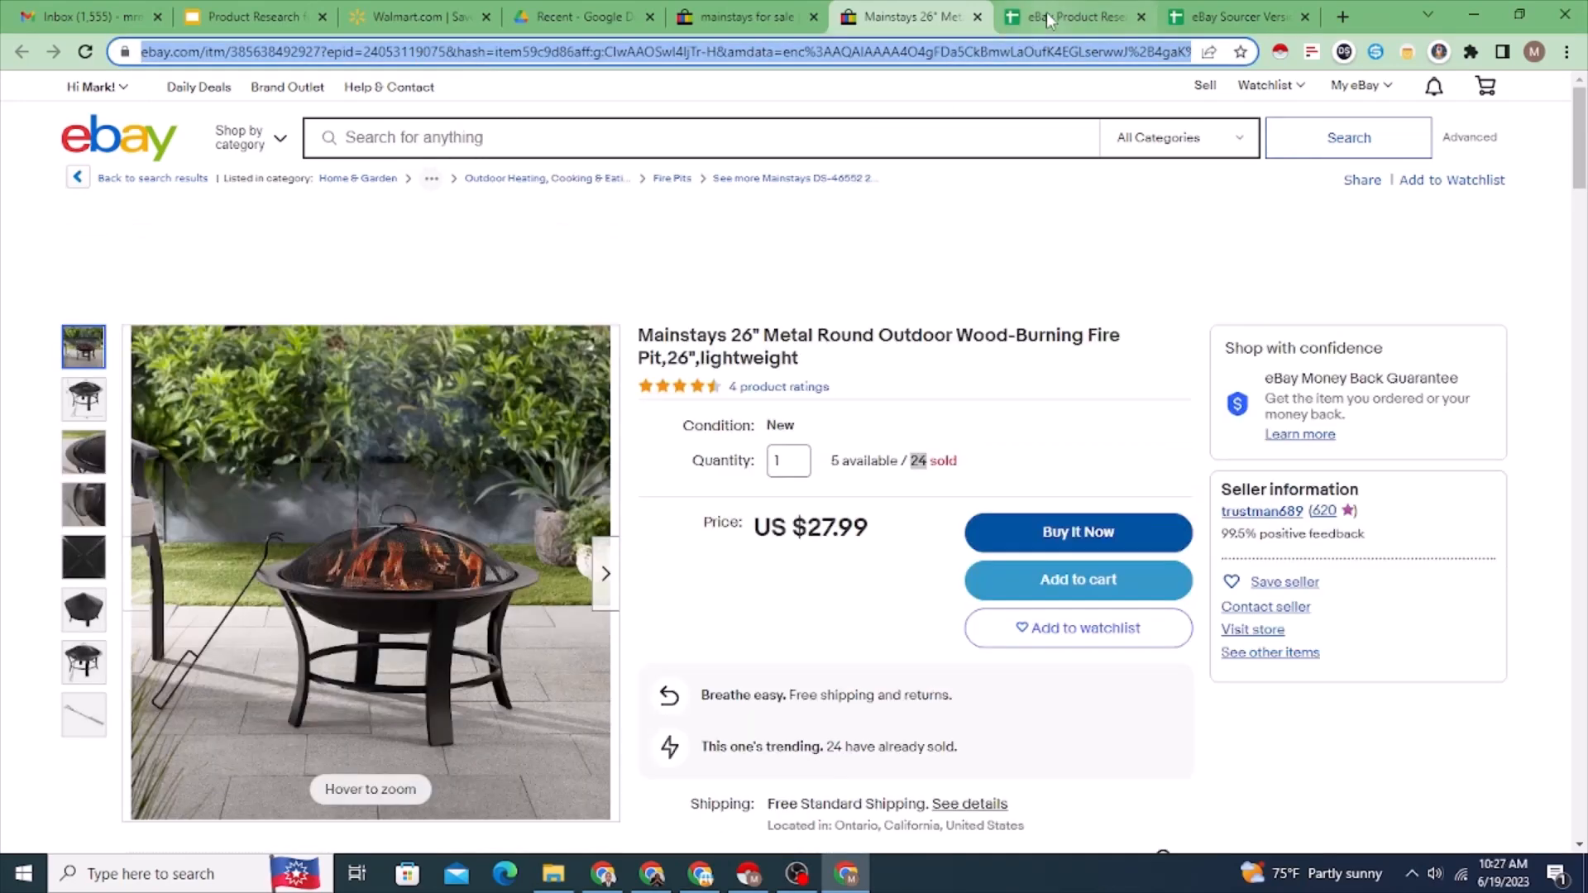
click(1045, 11)
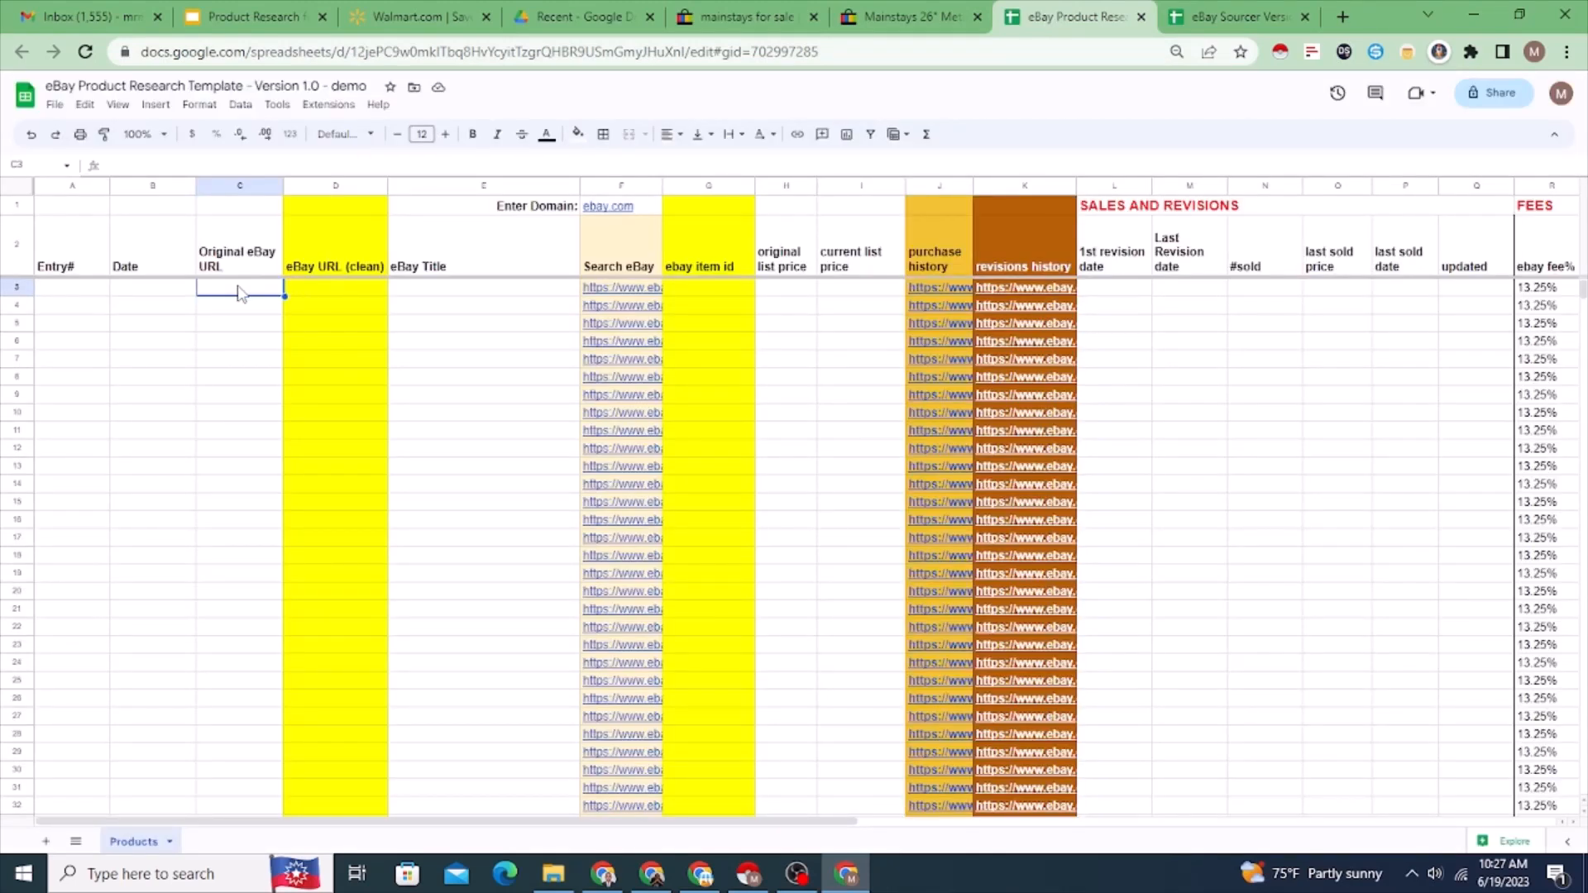
right_click(239, 294)
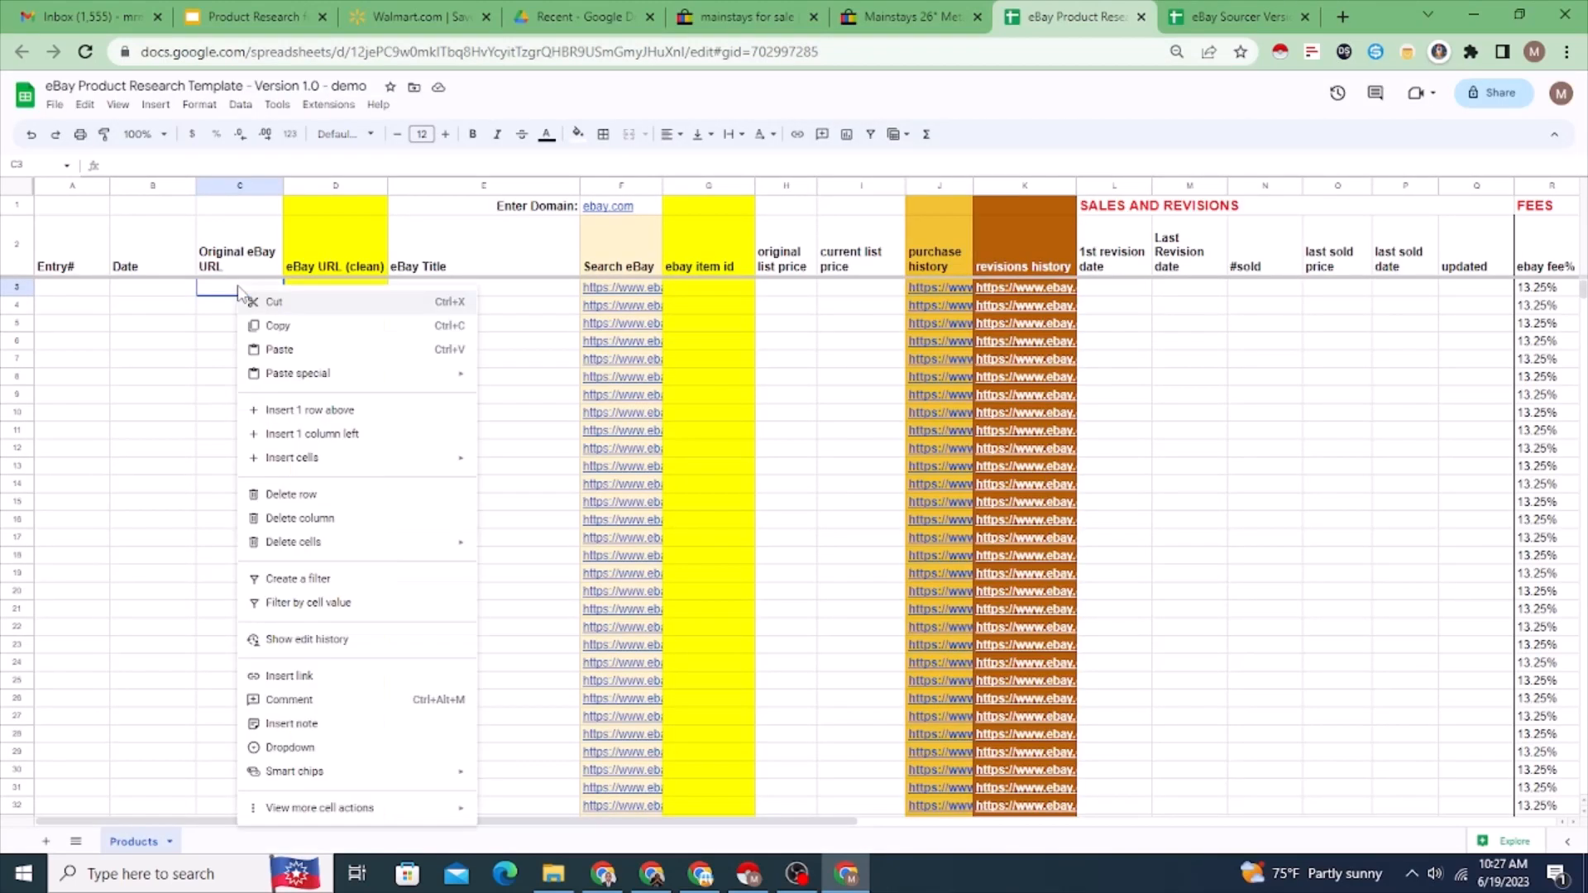
click(280, 350)
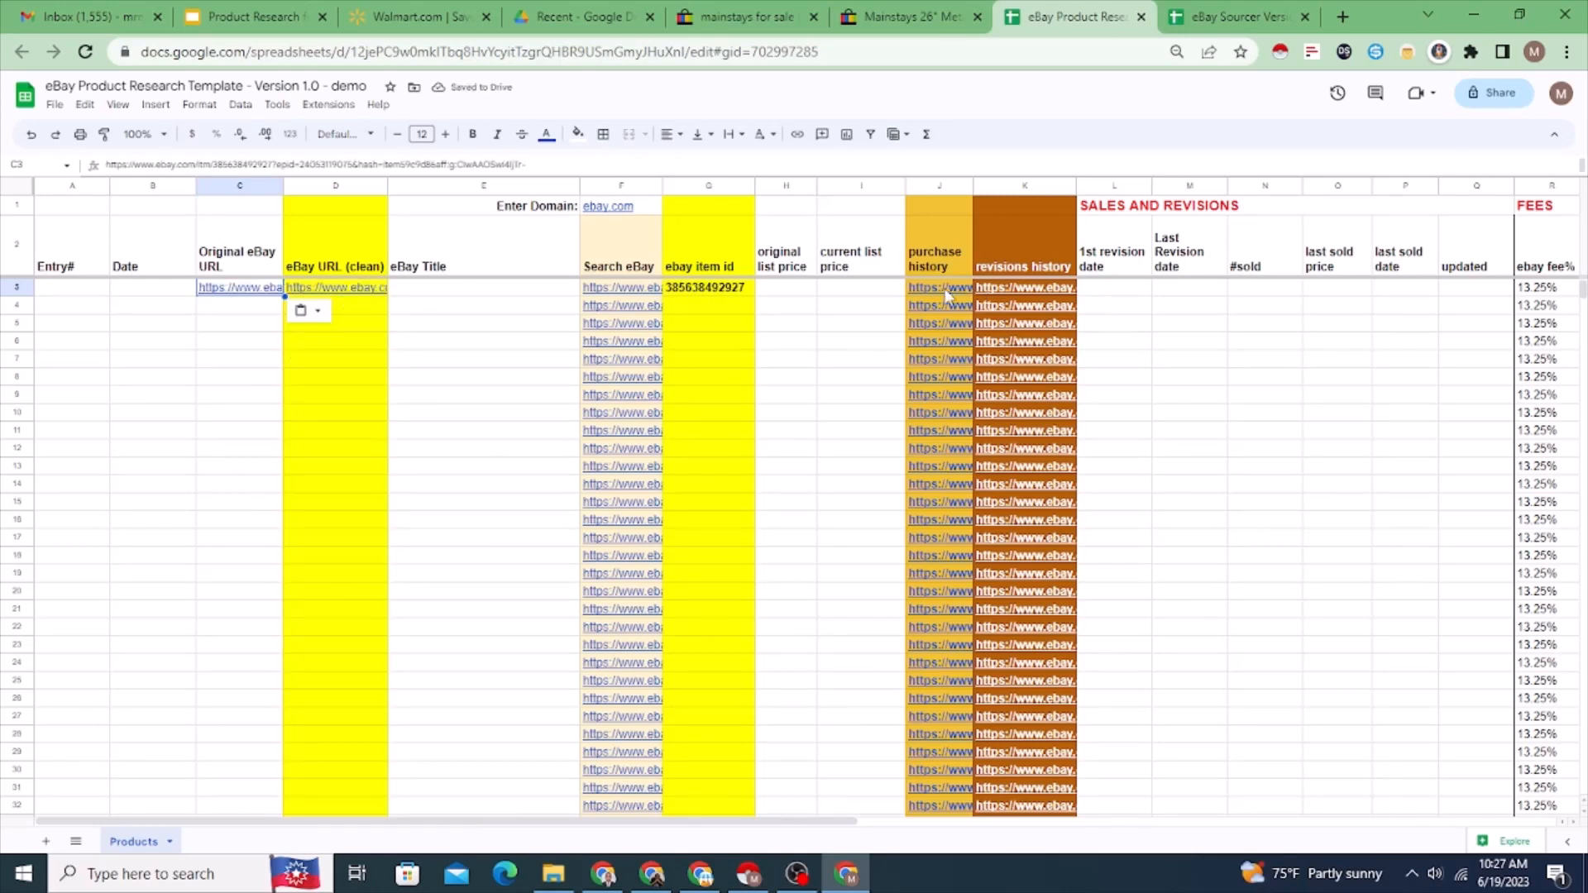
Step: Open the row 3 purchase history link and check the date and price of the most recent purchase
click(960, 314)
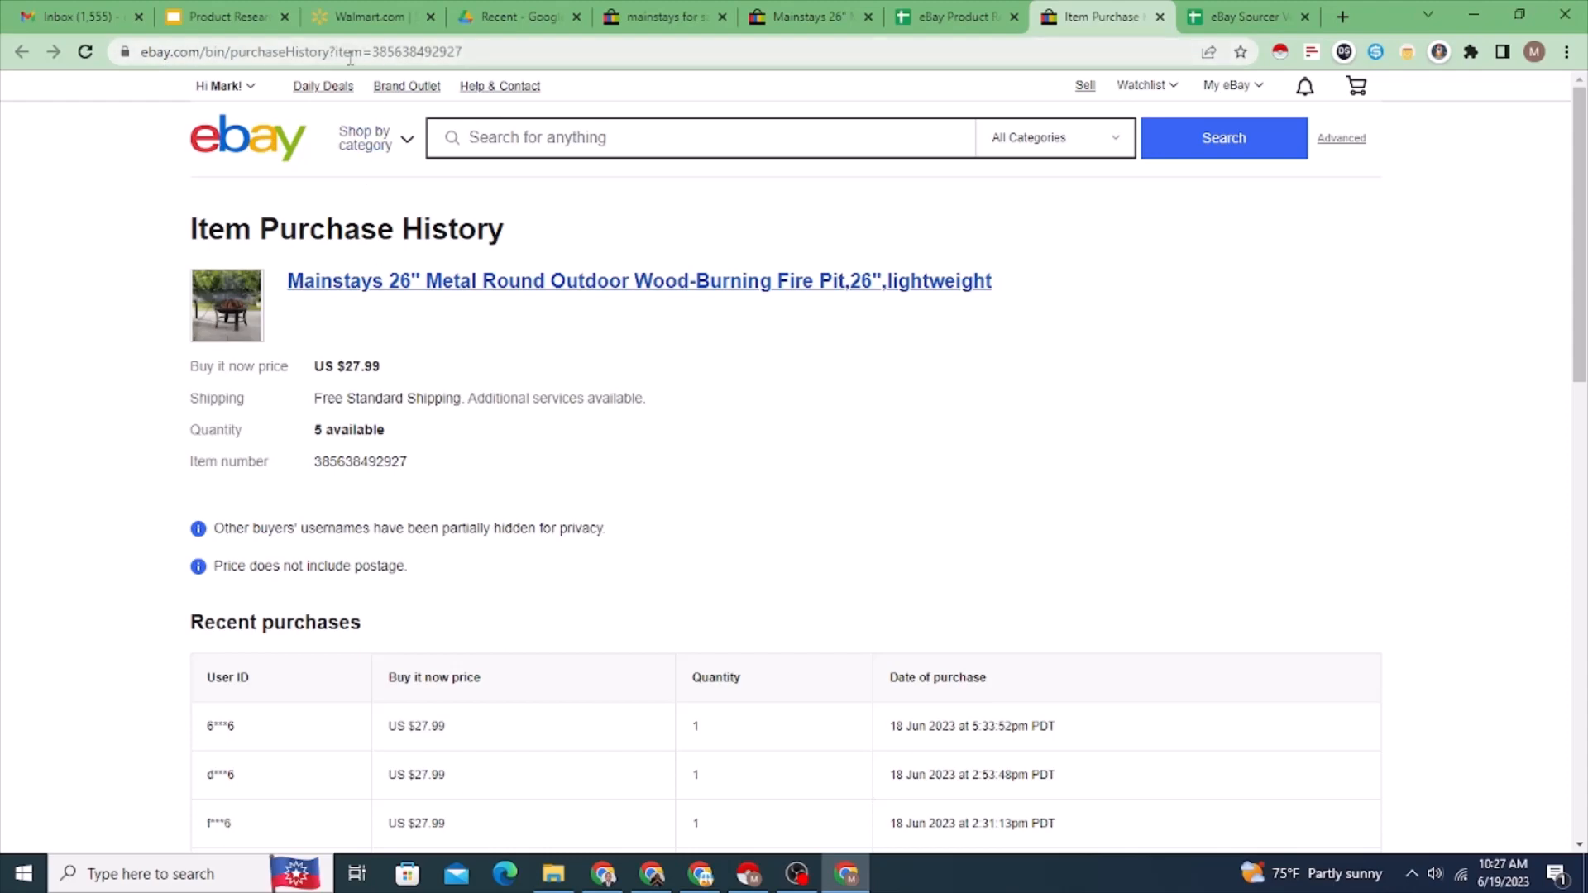
scroll(606, 296, down, 1)
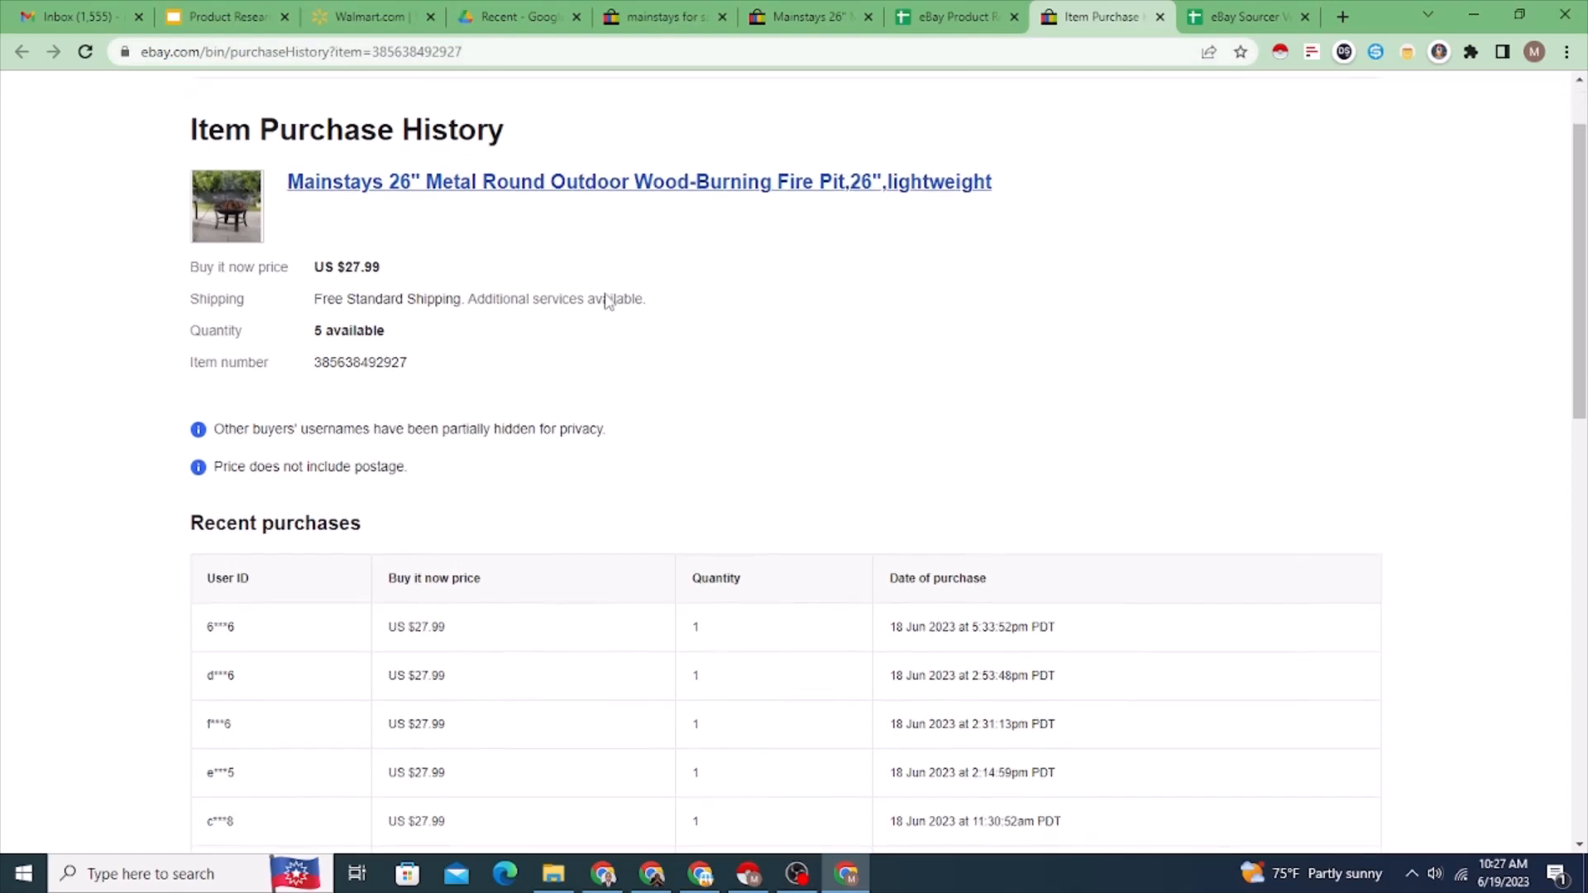
scroll(583, 281, down, 1)
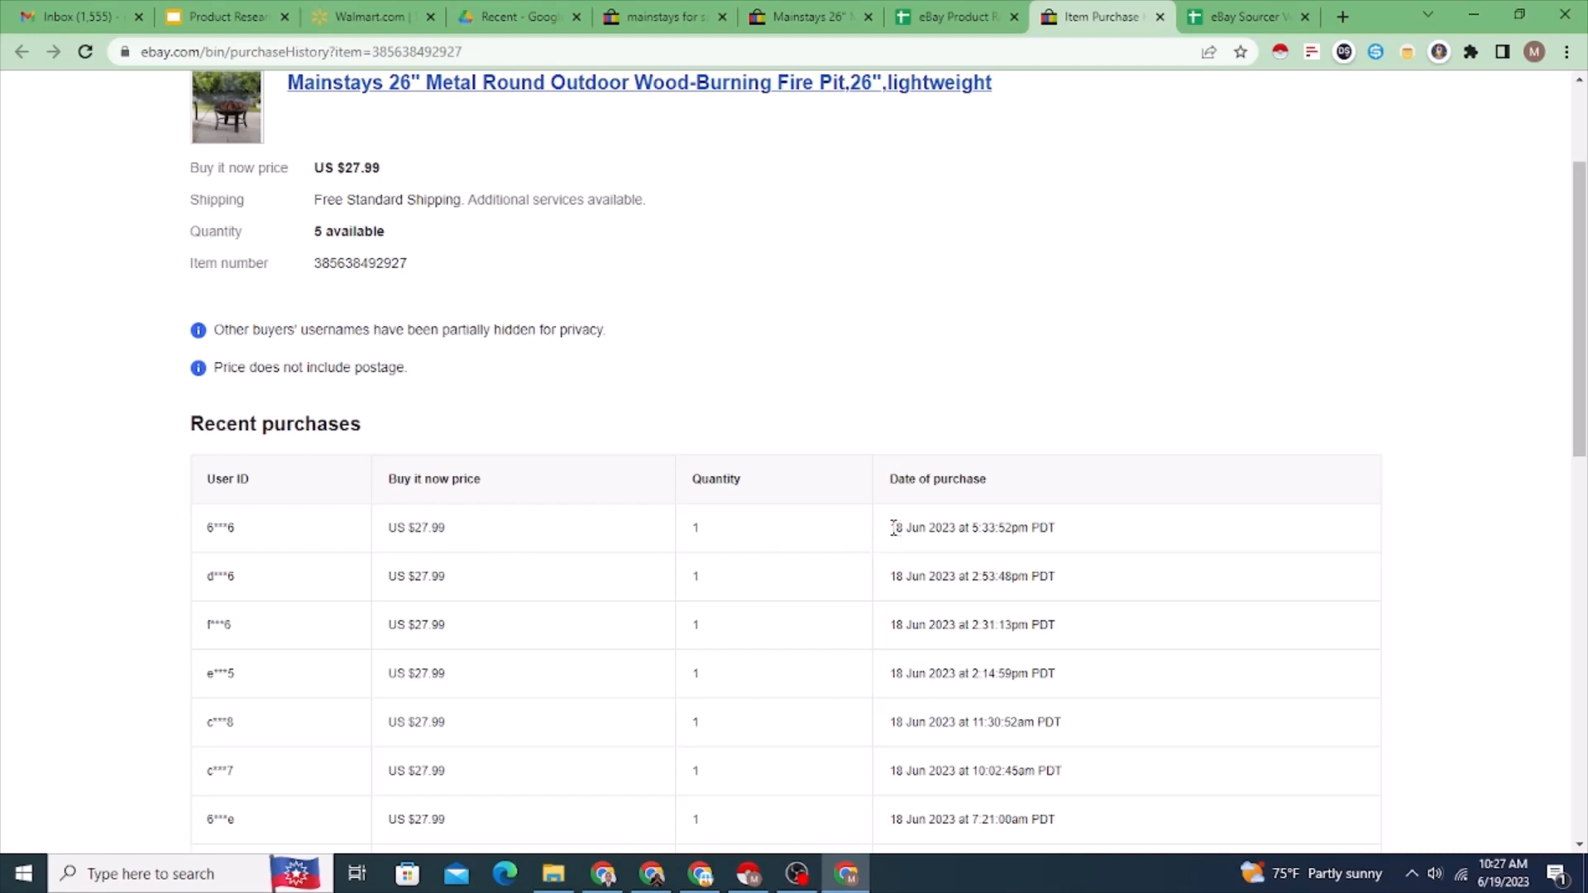
drag(893, 528, 959, 527)
drag(394, 529, 497, 550)
Step: Return to the research spreadsheet and look through the row 2 headings for list prices, sales and revisions, fees and supplier
click(942, 18)
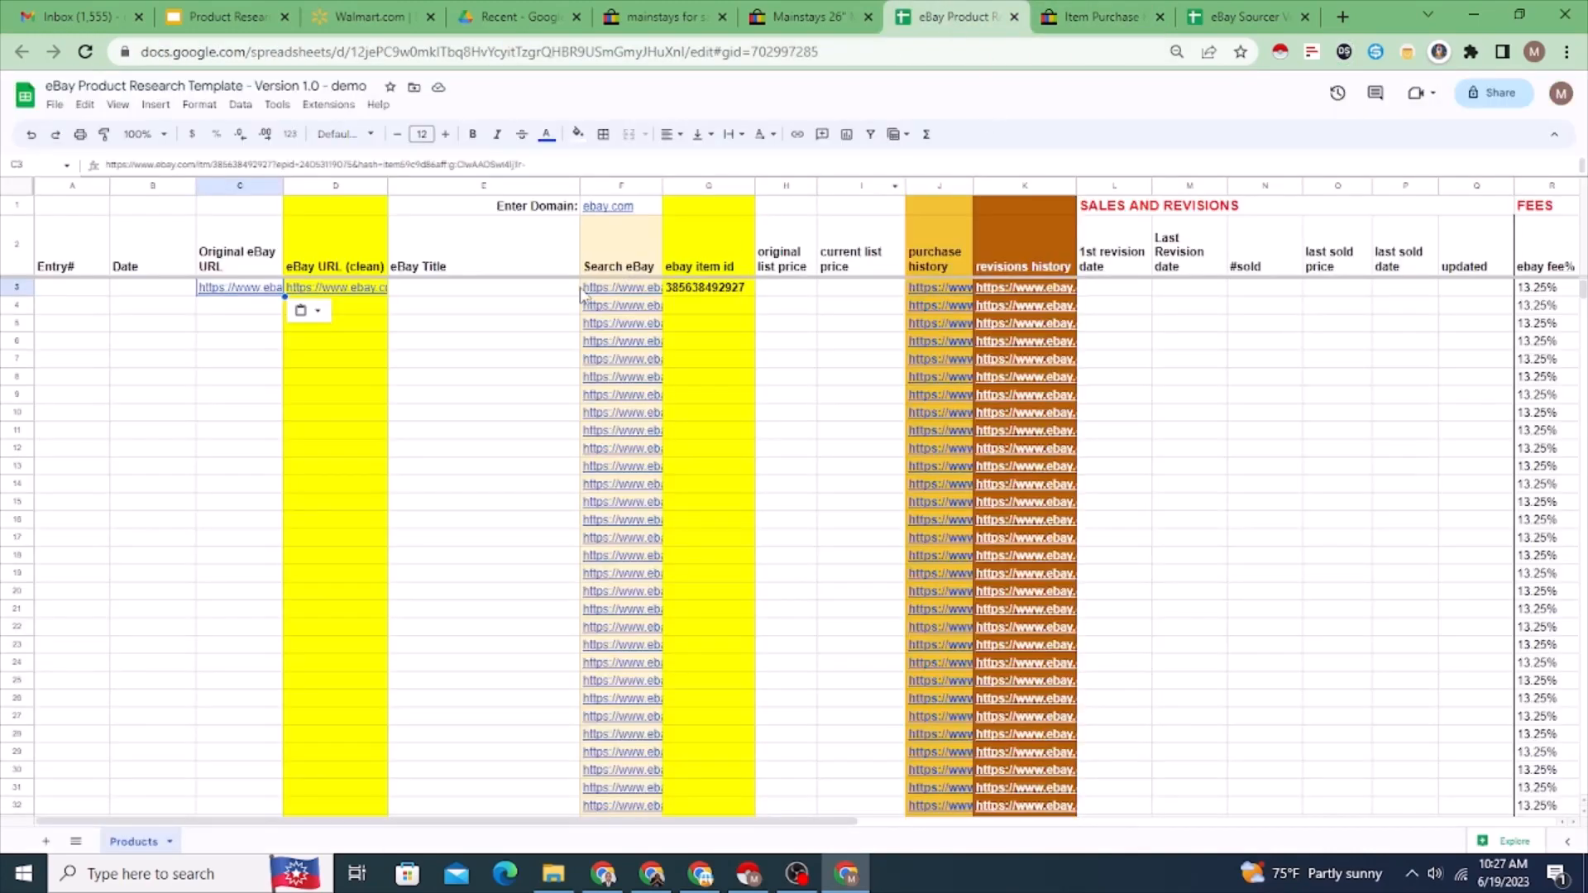
click(787, 247)
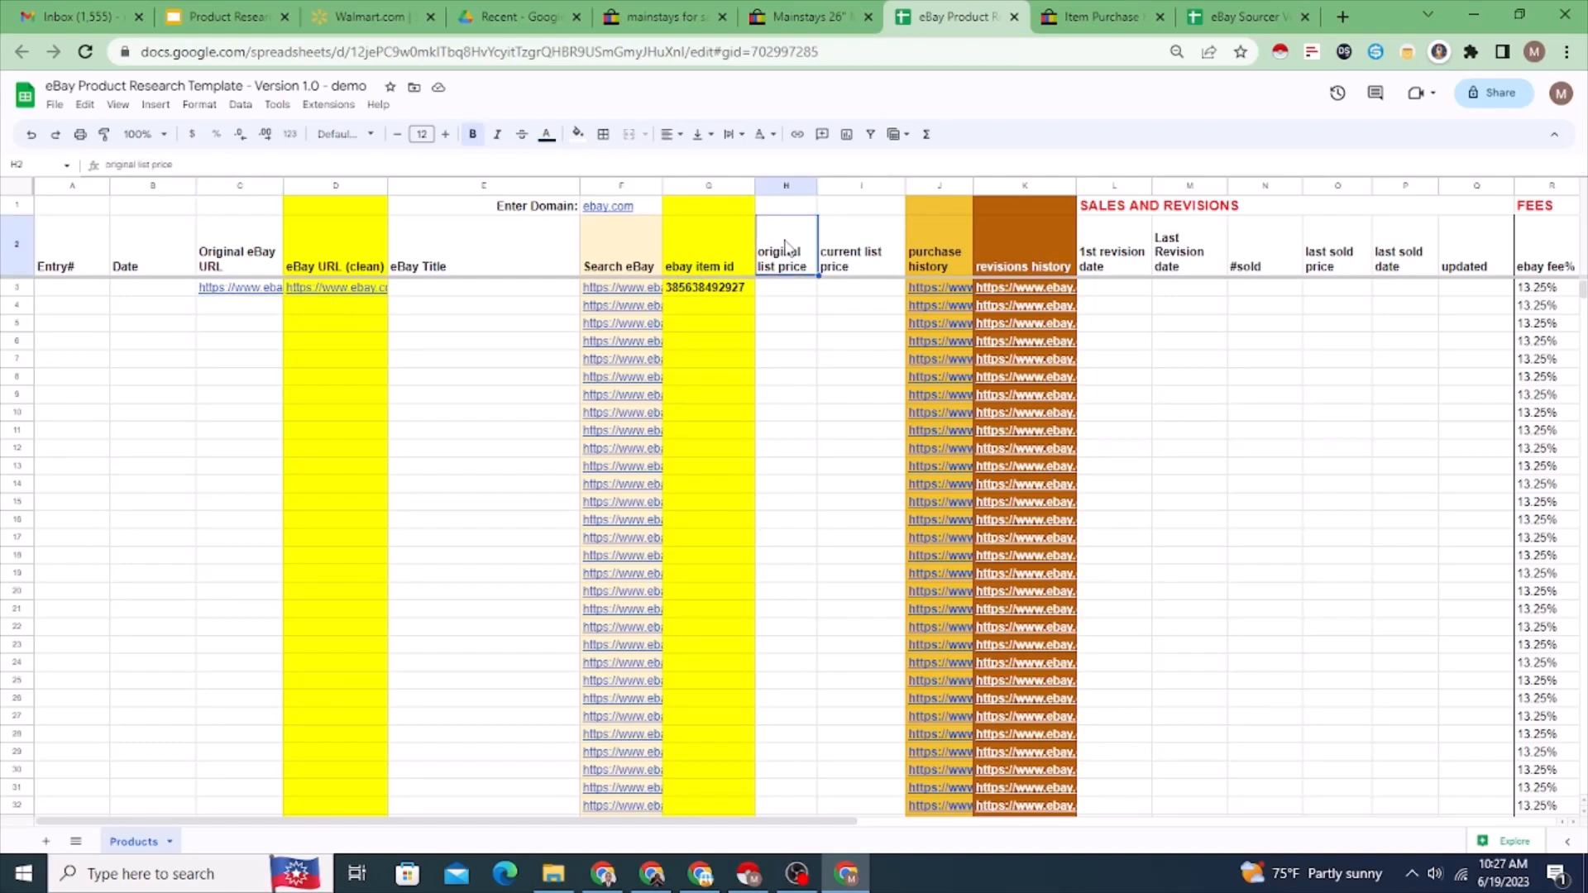
key(Right)
key(Right)
key(Right)
key(Right)
key(Right)
key(Right)
key(Right)
key(Right)
key(Right)
key(Right)
key(Right)
key(Right)
key(Right)
key(Right)
key(Right)
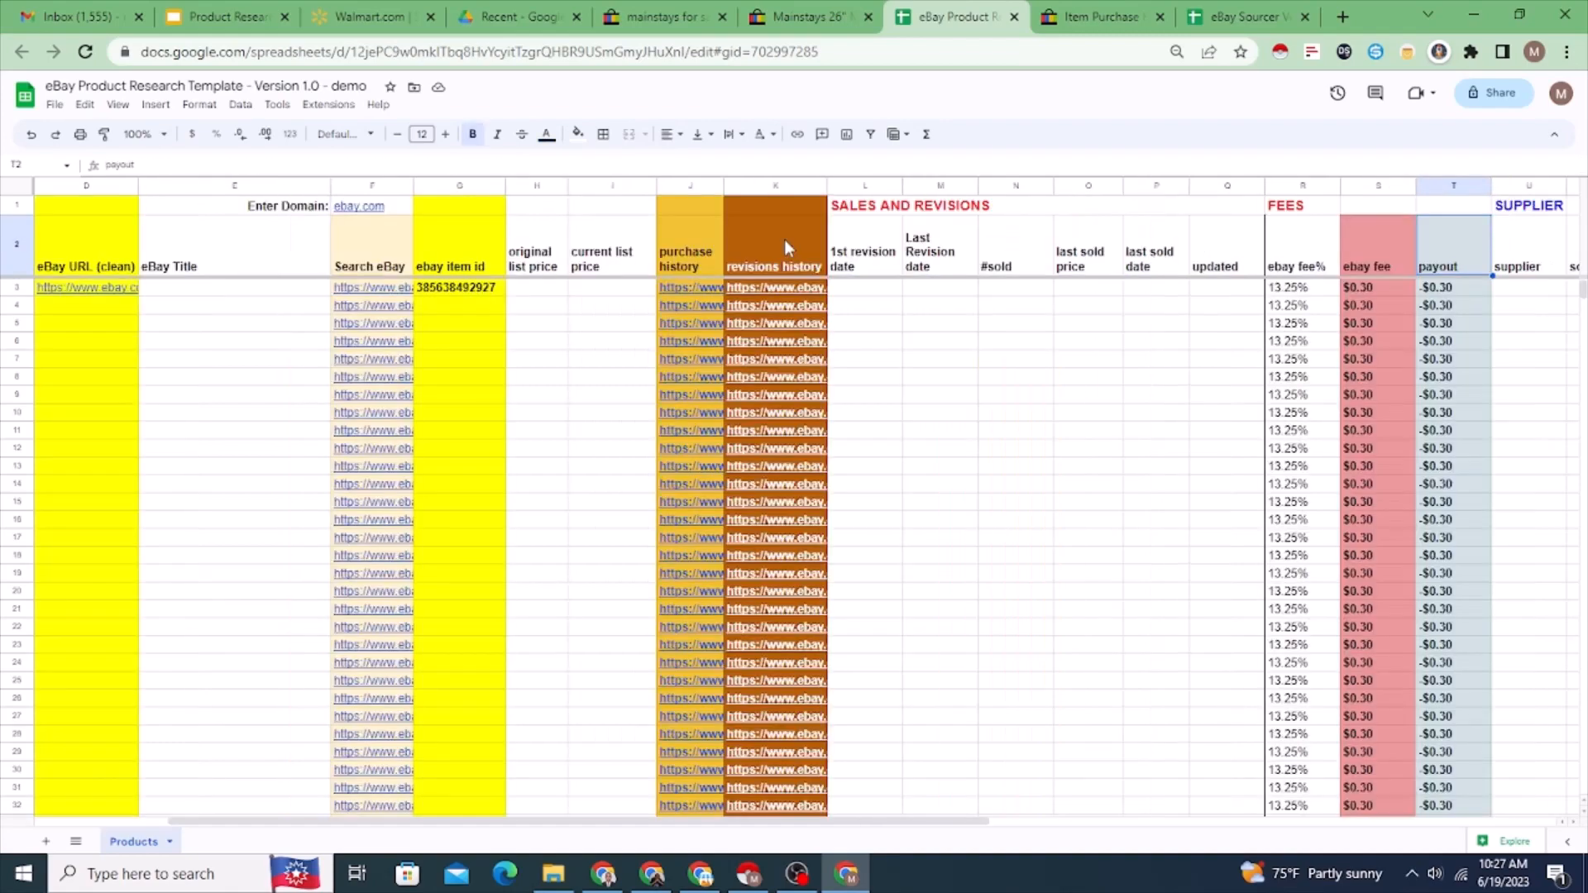
key(Right)
key(Left)
key(Left)
key(Left)
key(Left)
key(Left)
key(Left)
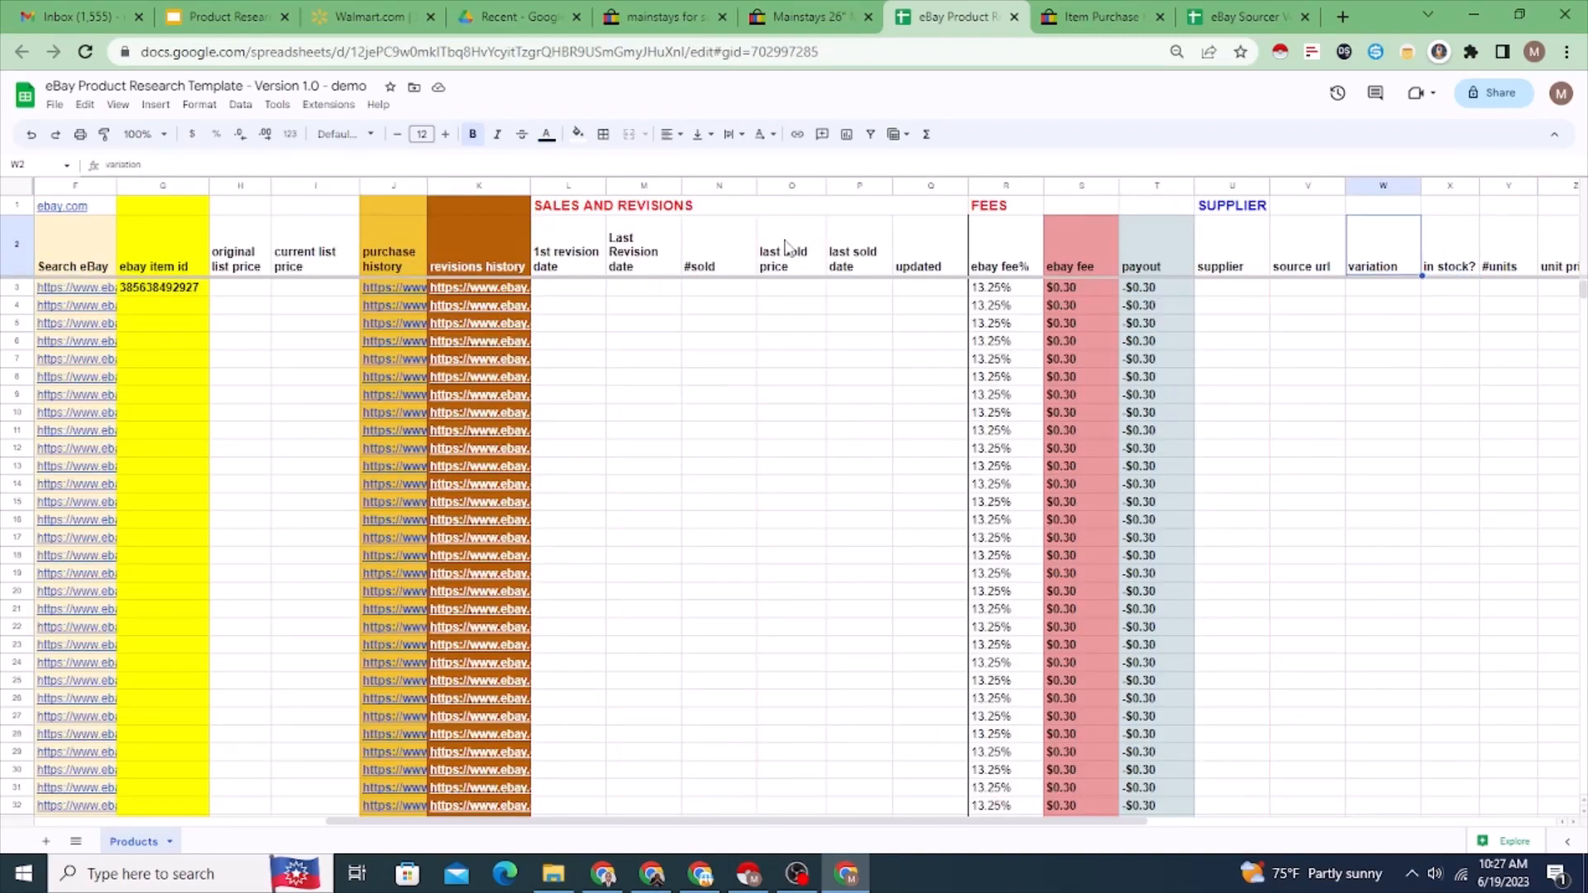
key(Left)
key(Left)
key(Left)
key(Left)
key(Left)
key(Left)
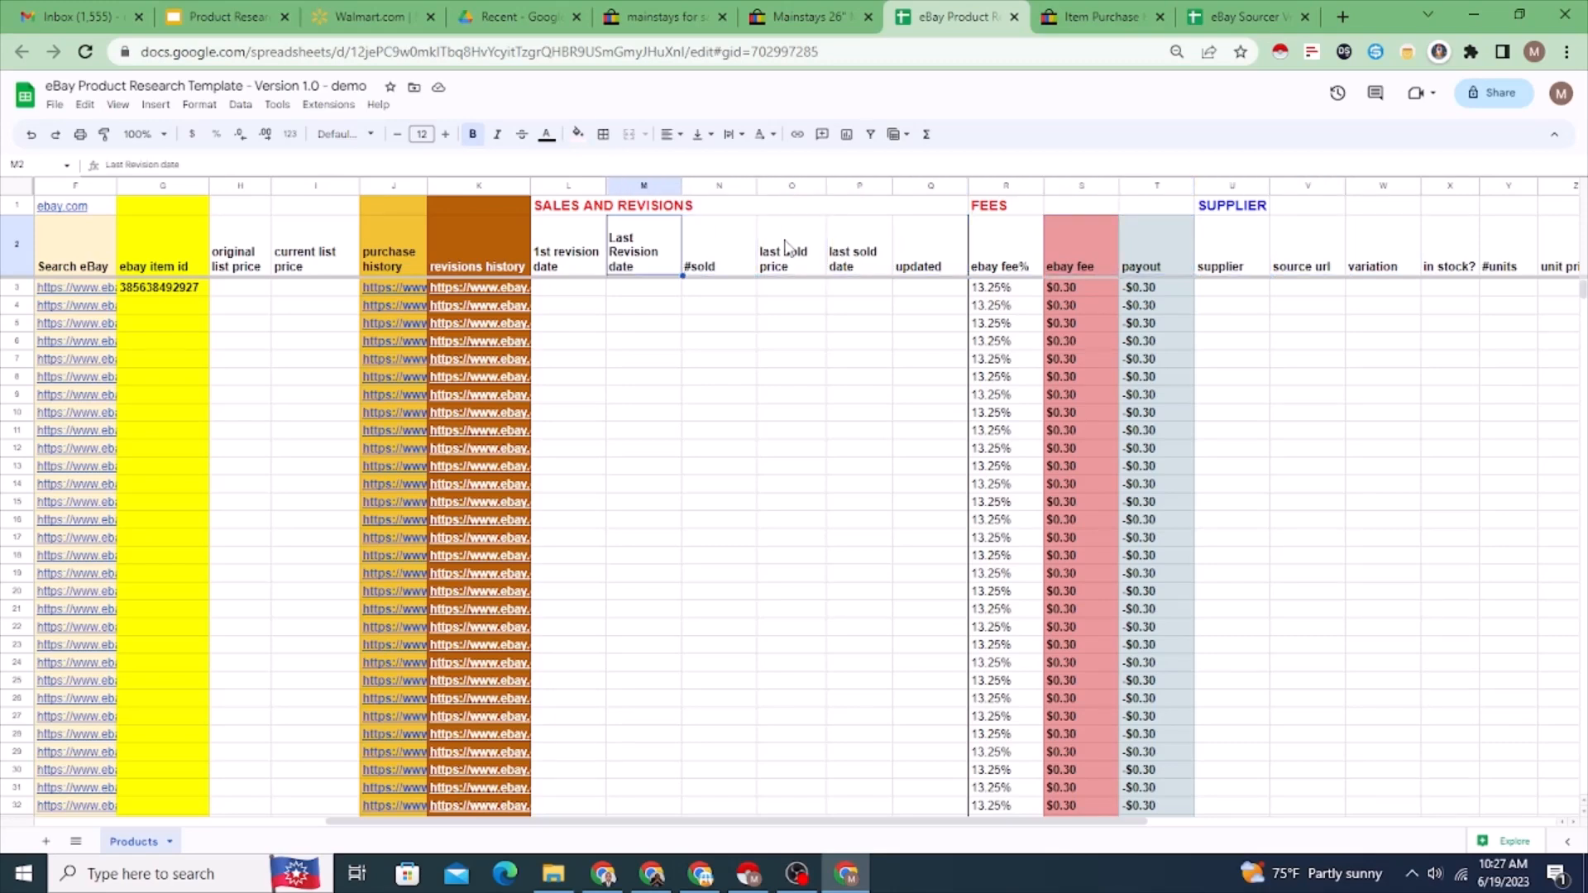
key(Right)
key(Right)
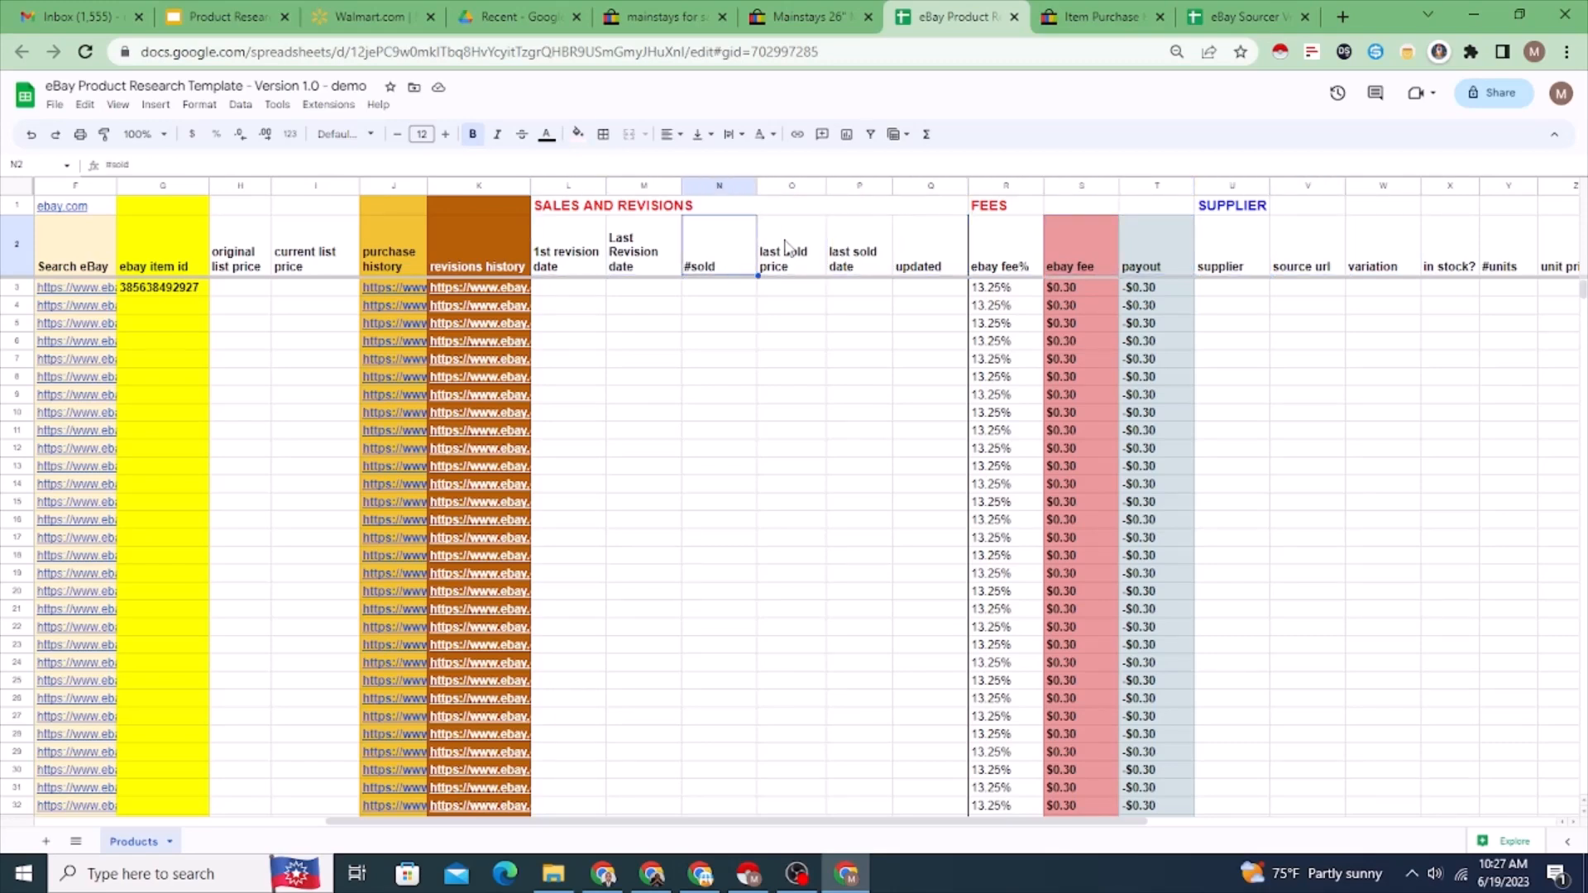
key(Left)
key(Right)
Step: Look through the fees, supplier, cost, profit, ROI and listing method columns along row 1, ending back at cell A1
key(Right)
key(Right)
key(Right)
key(Right)
key(Right)
key(Up)
key(Left)
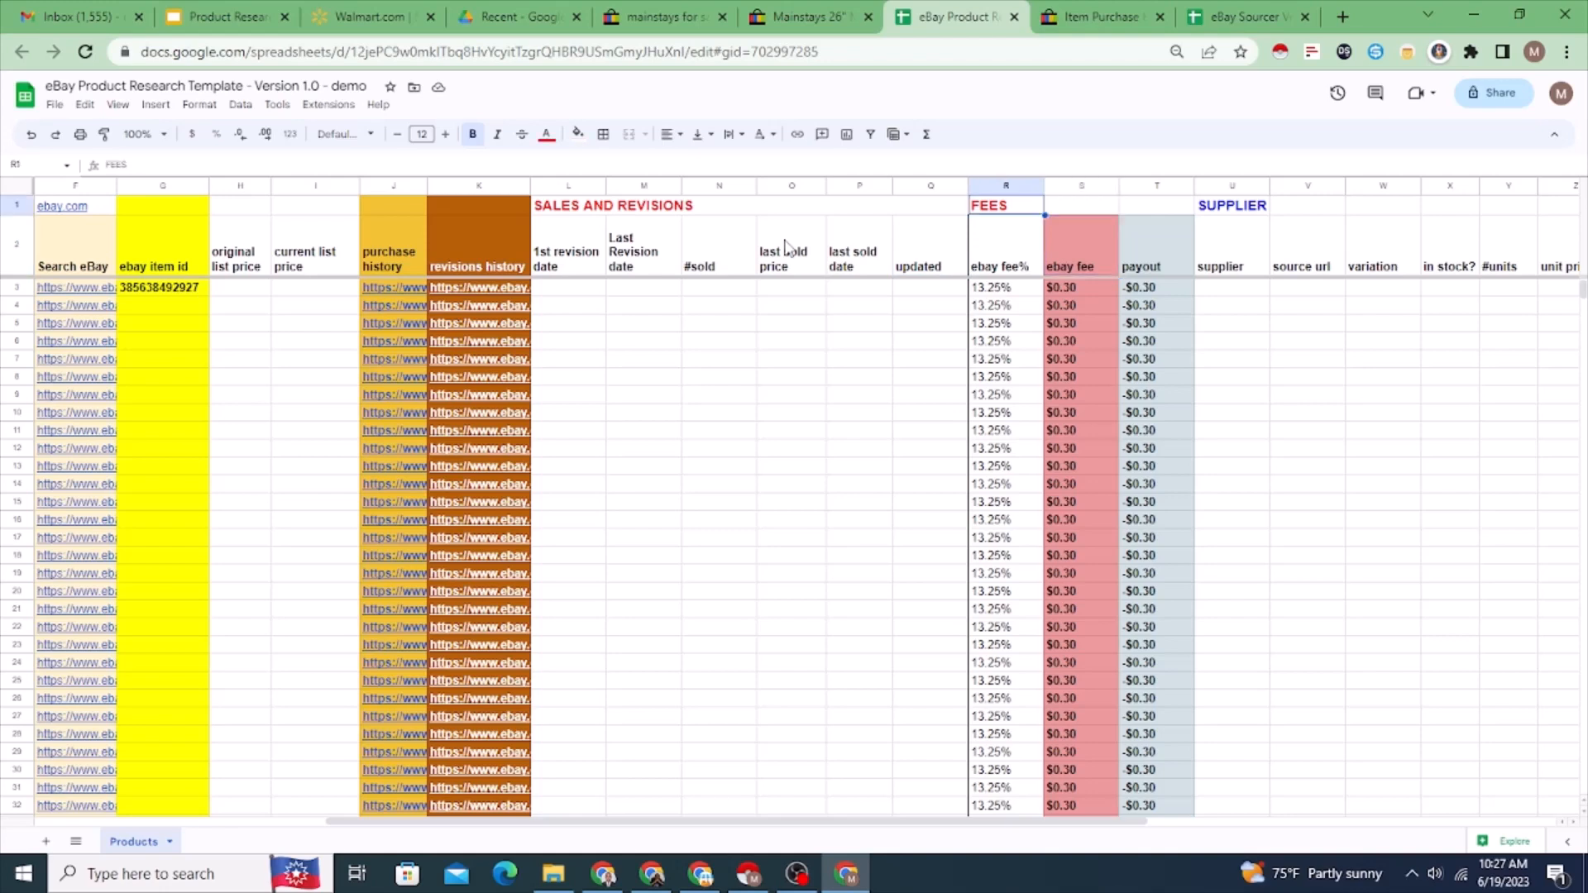
key(Right)
key(Right)
key(Right)
key(Right)
key(Right)
key(Right)
key(Right)
key(Right)
key(Right)
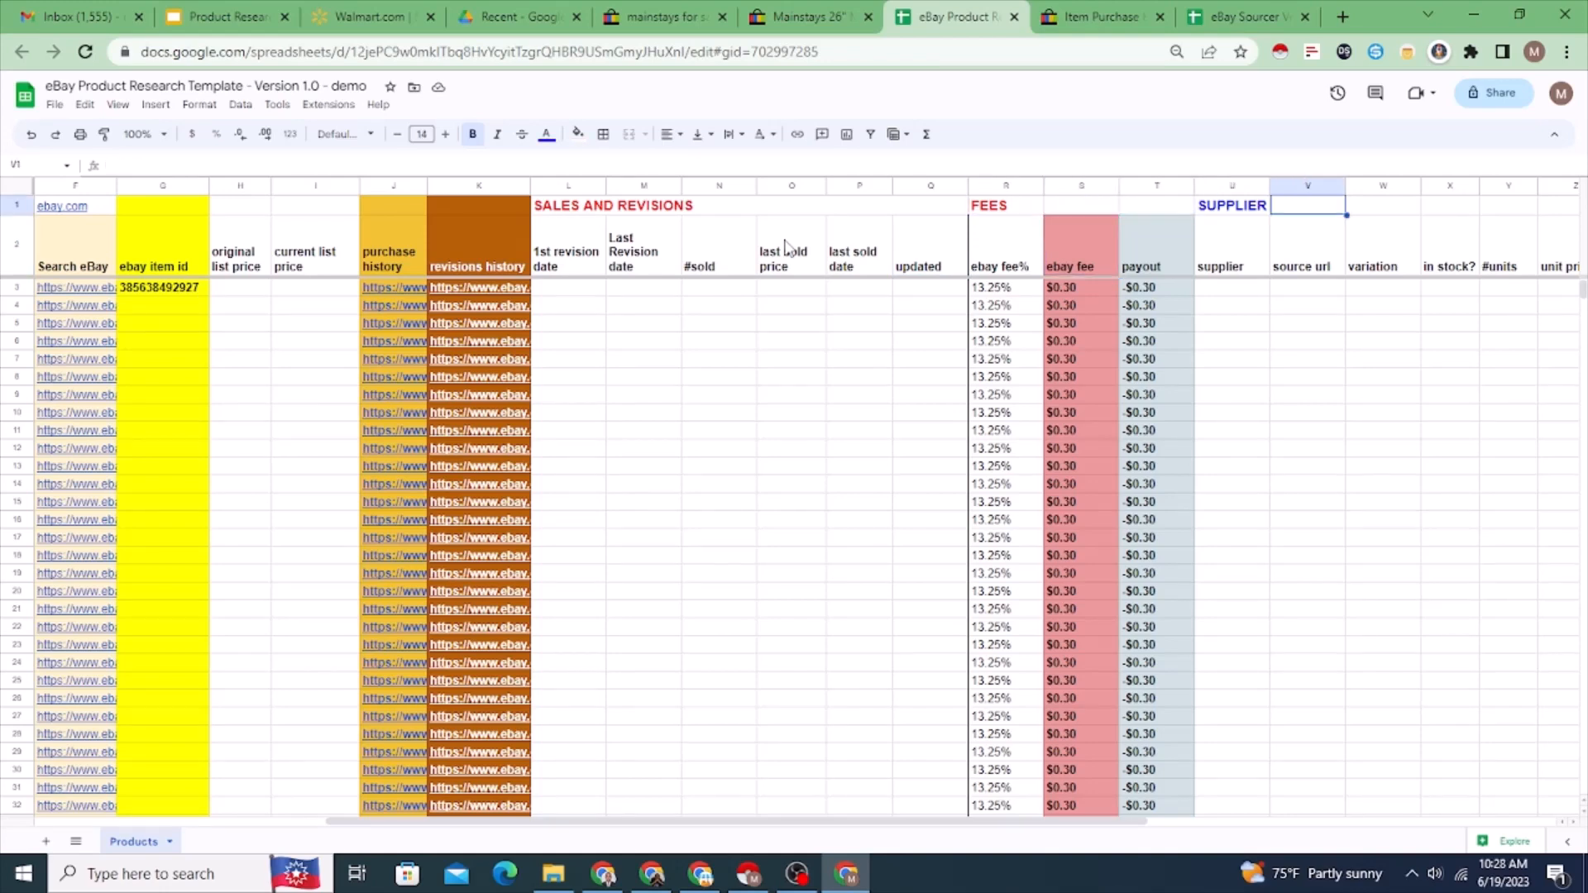
key(Right)
key(Right)
key(Right)
key(Left)
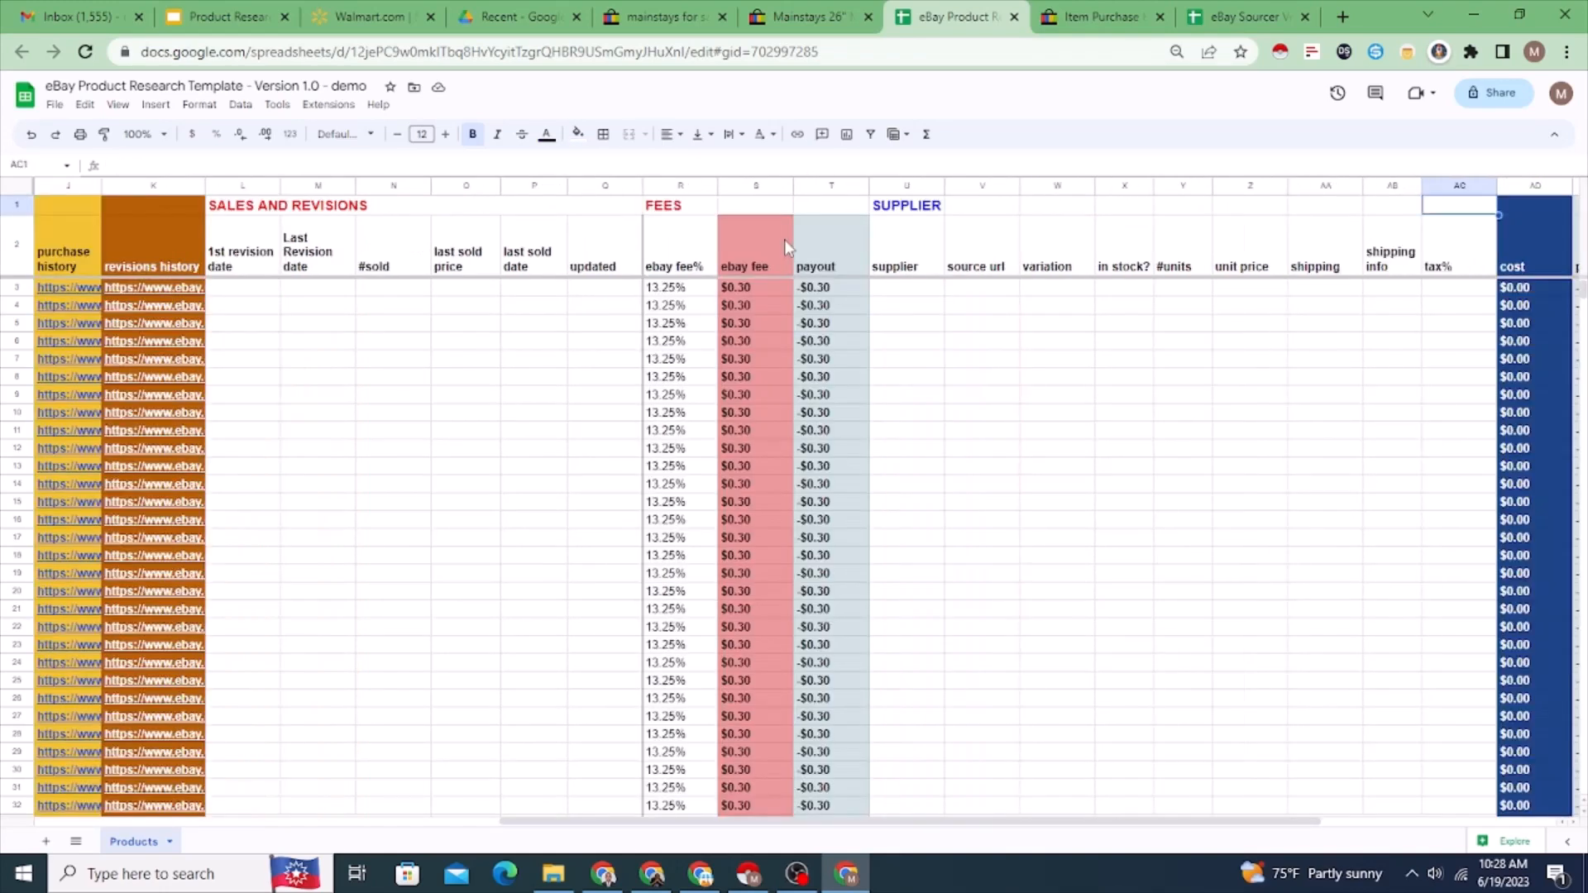
key(Left)
key(Left)
key(Left)
key(Left)
key(Left)
key(Left)
key(Right)
key(Right)
key(Right)
key(Right)
key(Right)
key(Right)
key(Right)
key(Right)
key(Right)
key(Right)
key(Right)
key(Right)
key(Right)
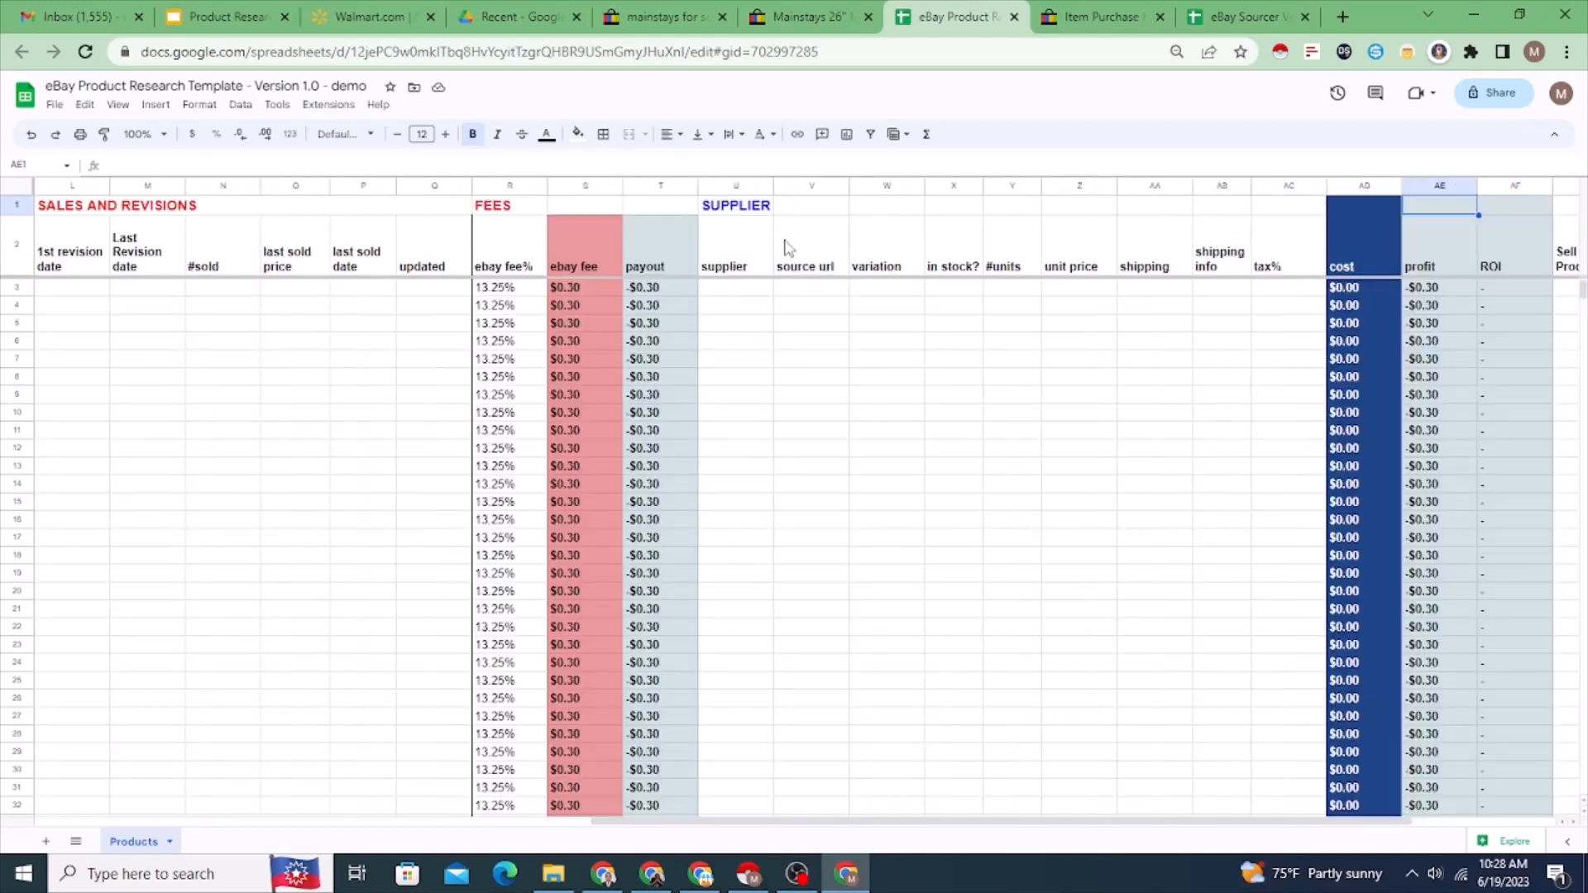
key(Left)
key(Left)
key(Left)
key(Left)
key(Left)
key(Left)
key(Left)
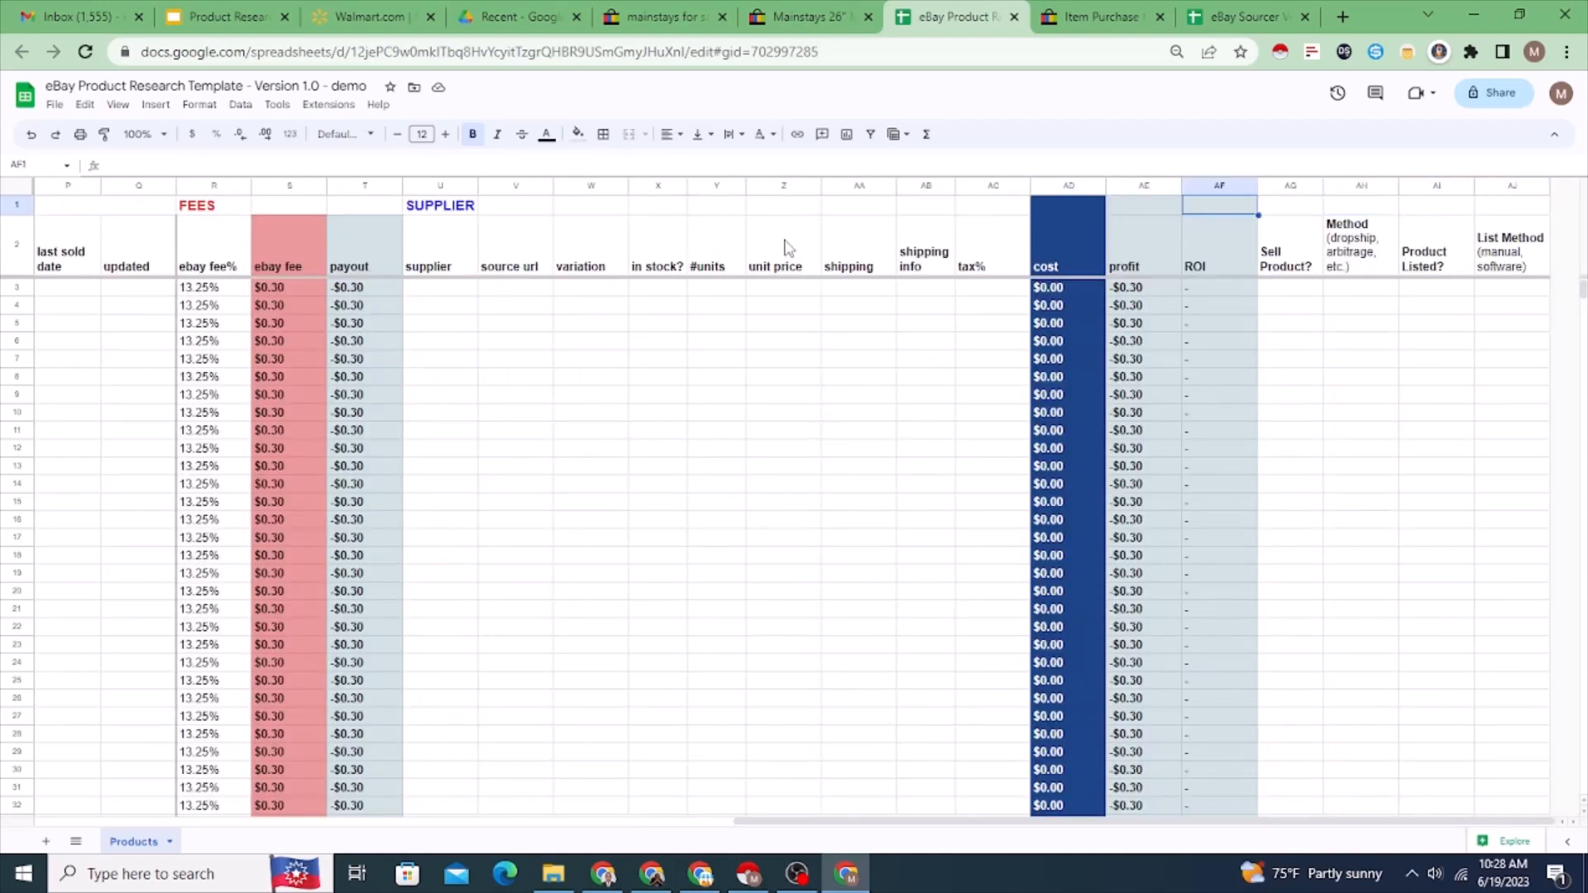
key(Right)
key(Right)
key(Right)
key(Right)
key(Right)
key(Right)
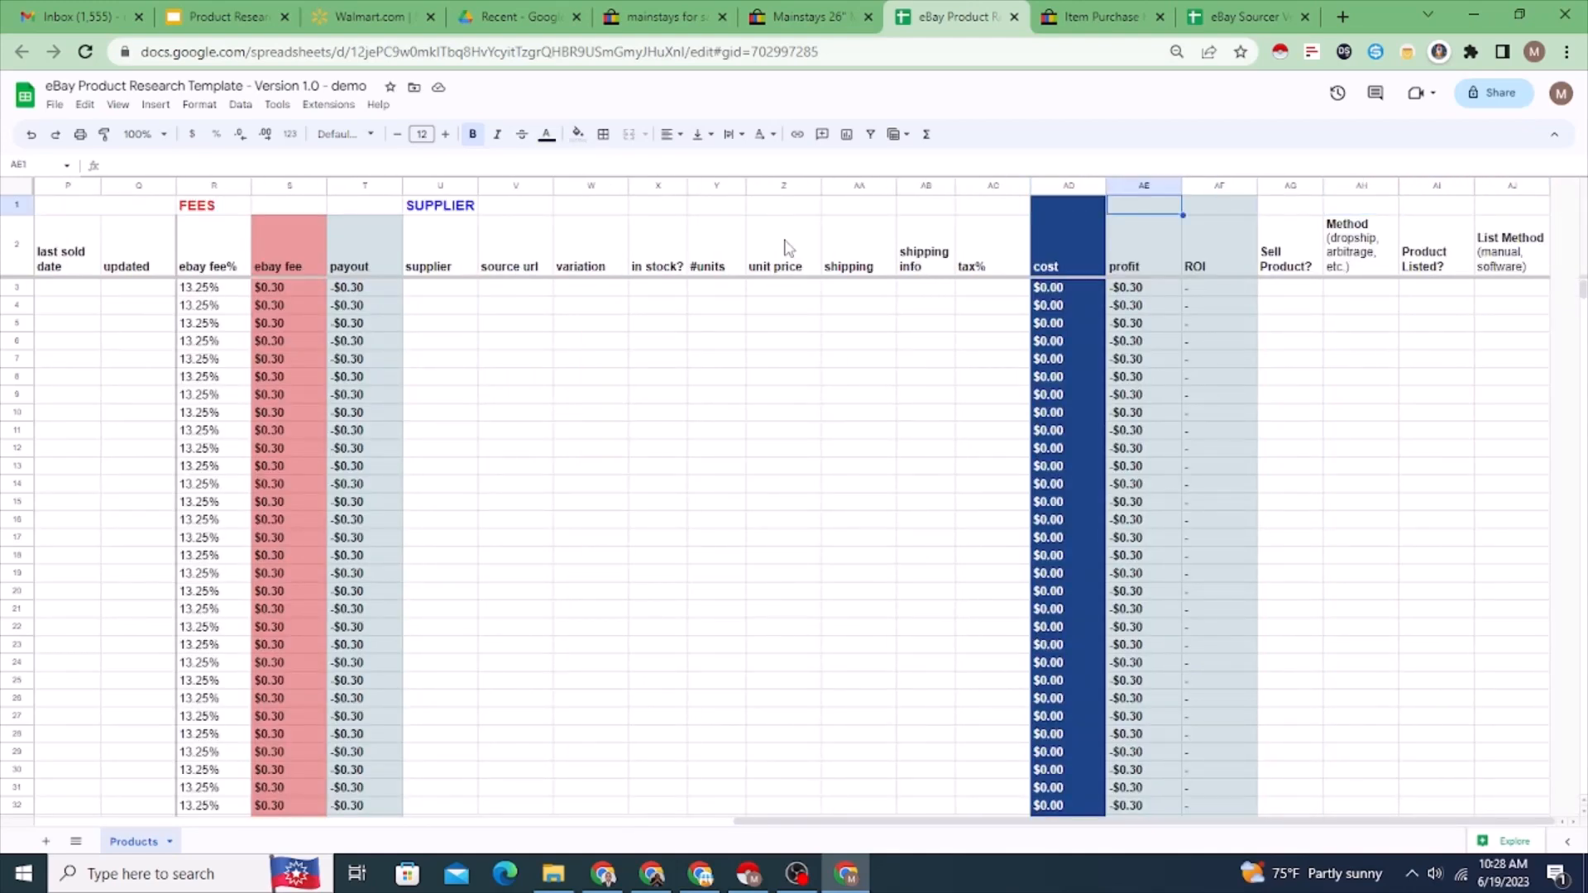
key(Left)
key(Left)
key(Left)
key(Left)
key(Left)
key(Left)
key(Left)
key(Left)
key(Left)
key(Left)
key(Left)
key(Left)
key(Left)
key(Left)
key(Left)
key(Left)
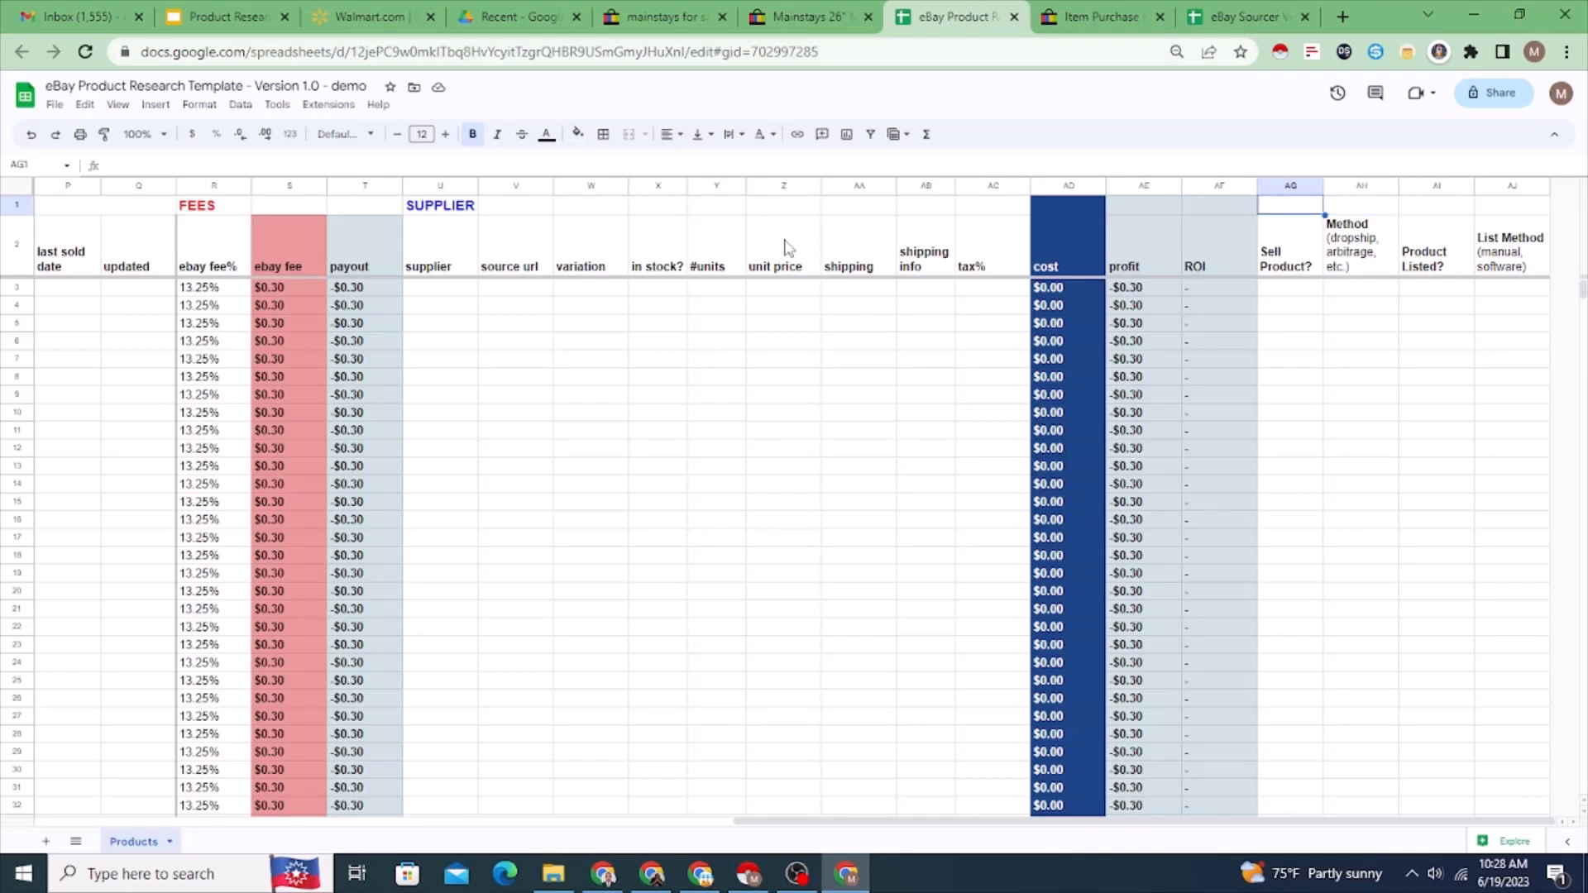
key(Left)
key(Left)
key(Left)
key(Left)
key(Left)
key(Left)
key(Left)
key(Left)
key(Left)
key(Left)
key(Left)
key(Left)
key(Left)
key(Left)
key(Left)
key(Left)
key(Left)
key(Left)
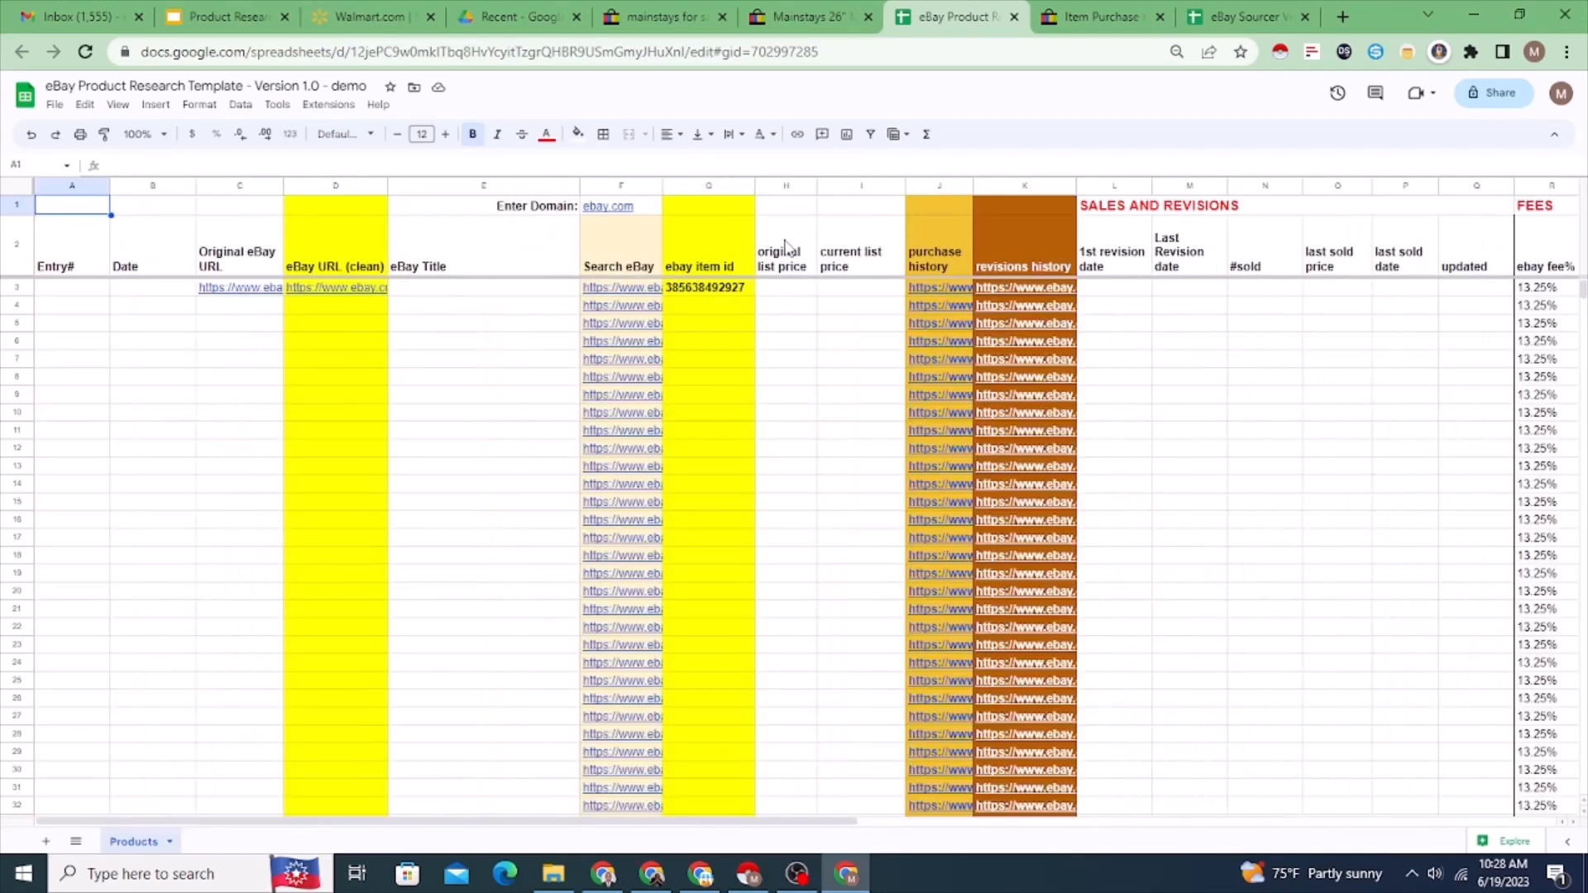
Step: Enter 1 as the Entry# for the fire pit product in row 3
key(Down)
key(Down)
key(Right)
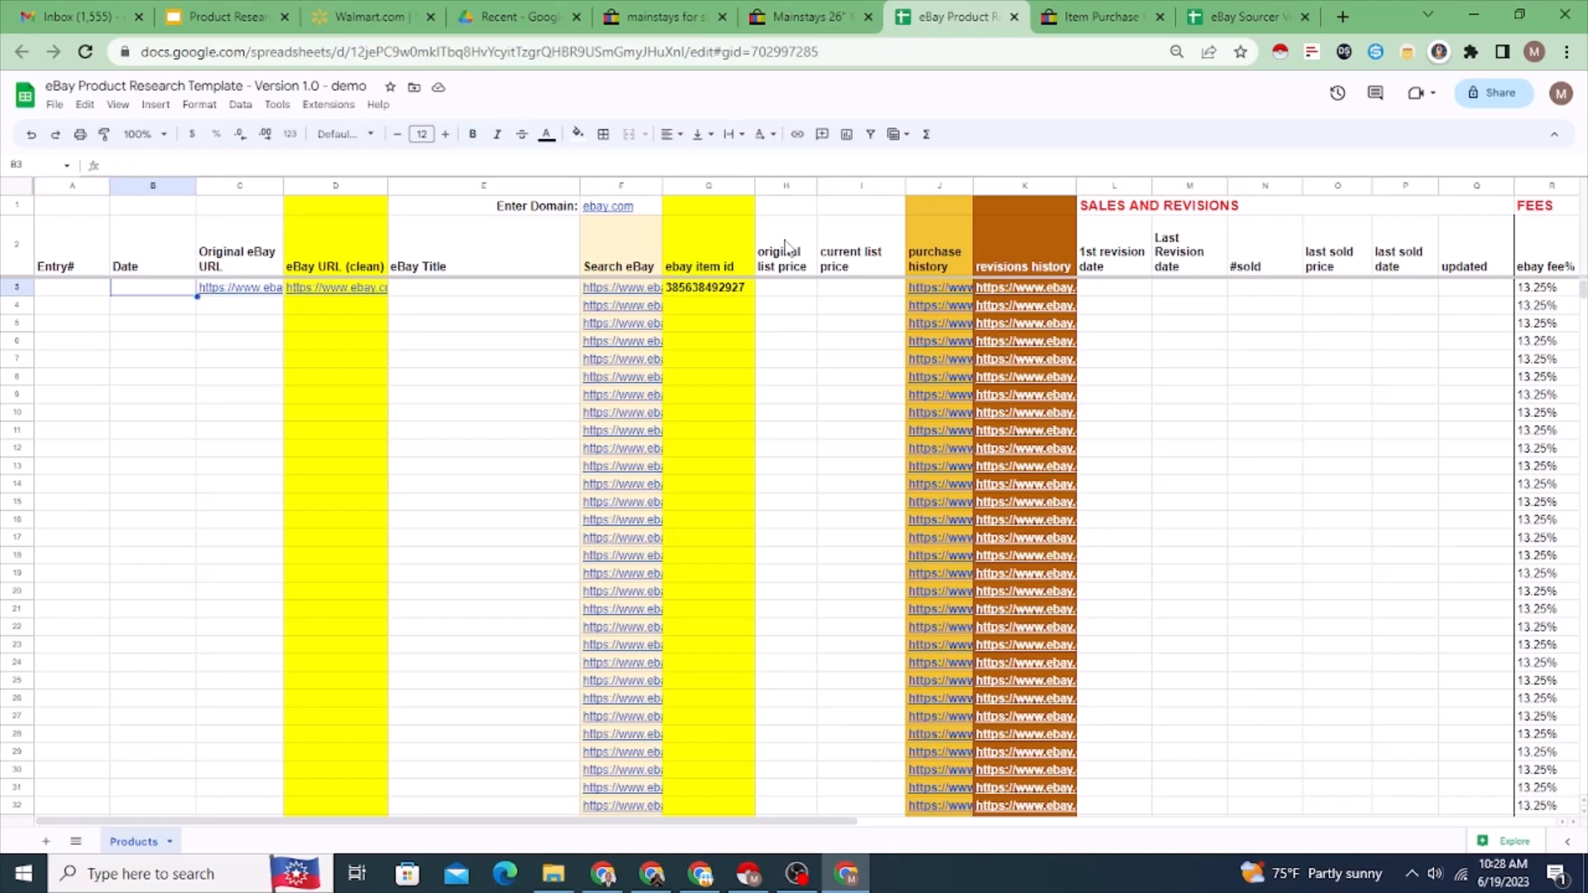
key(Left)
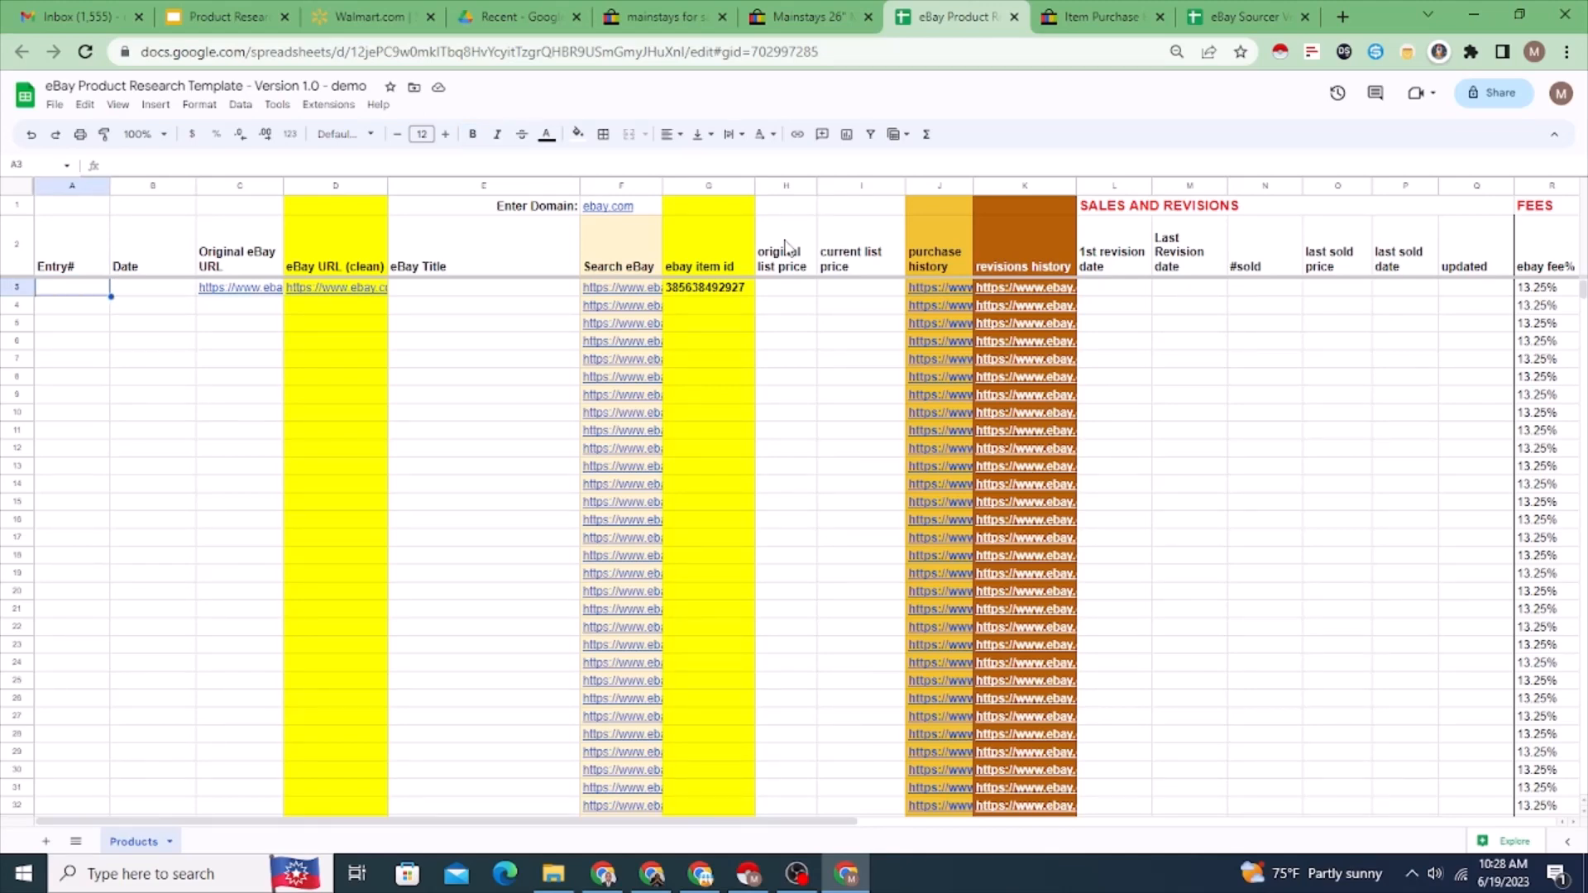
text(1)
Step: Enter 6/19/2023 as the date for the fire pit product in row 3
click(126, 292)
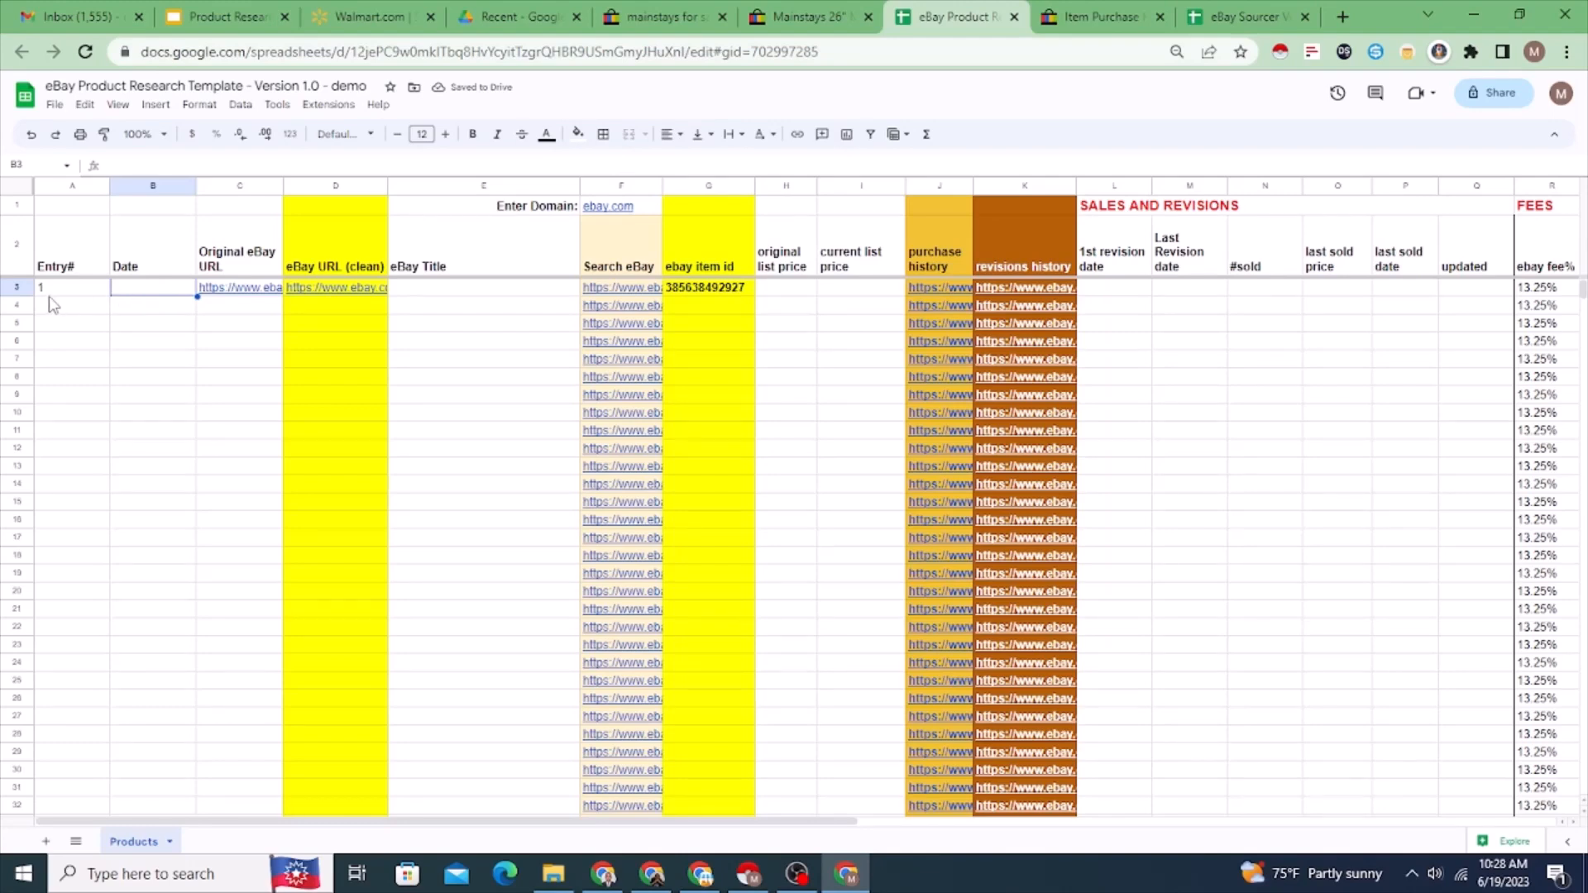
text(6)
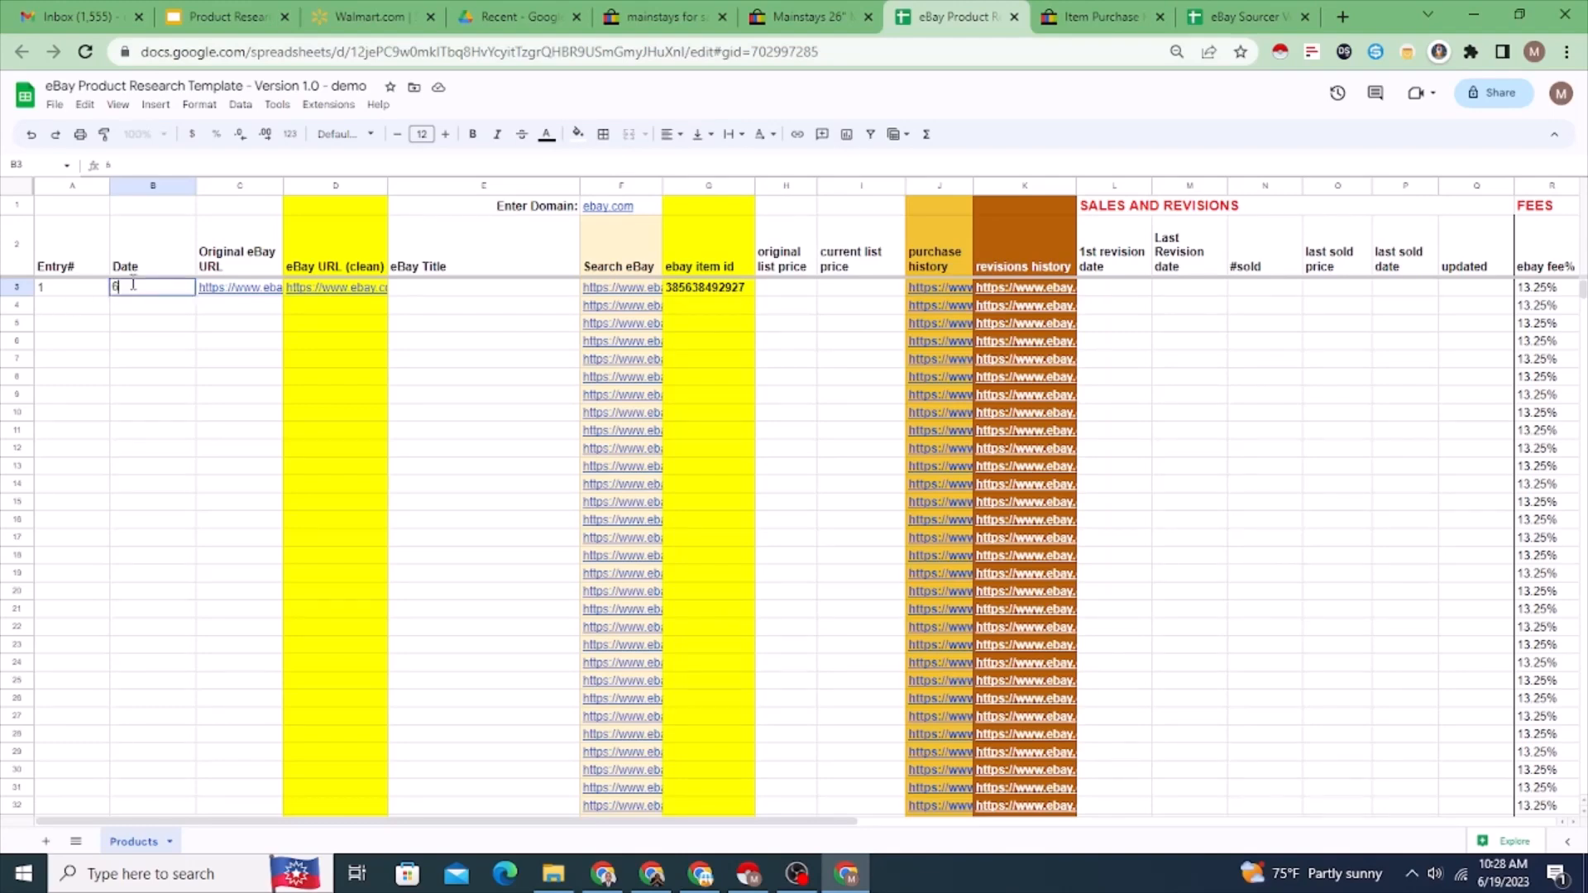
text(/19)
click(152, 302)
double_click(159, 289)
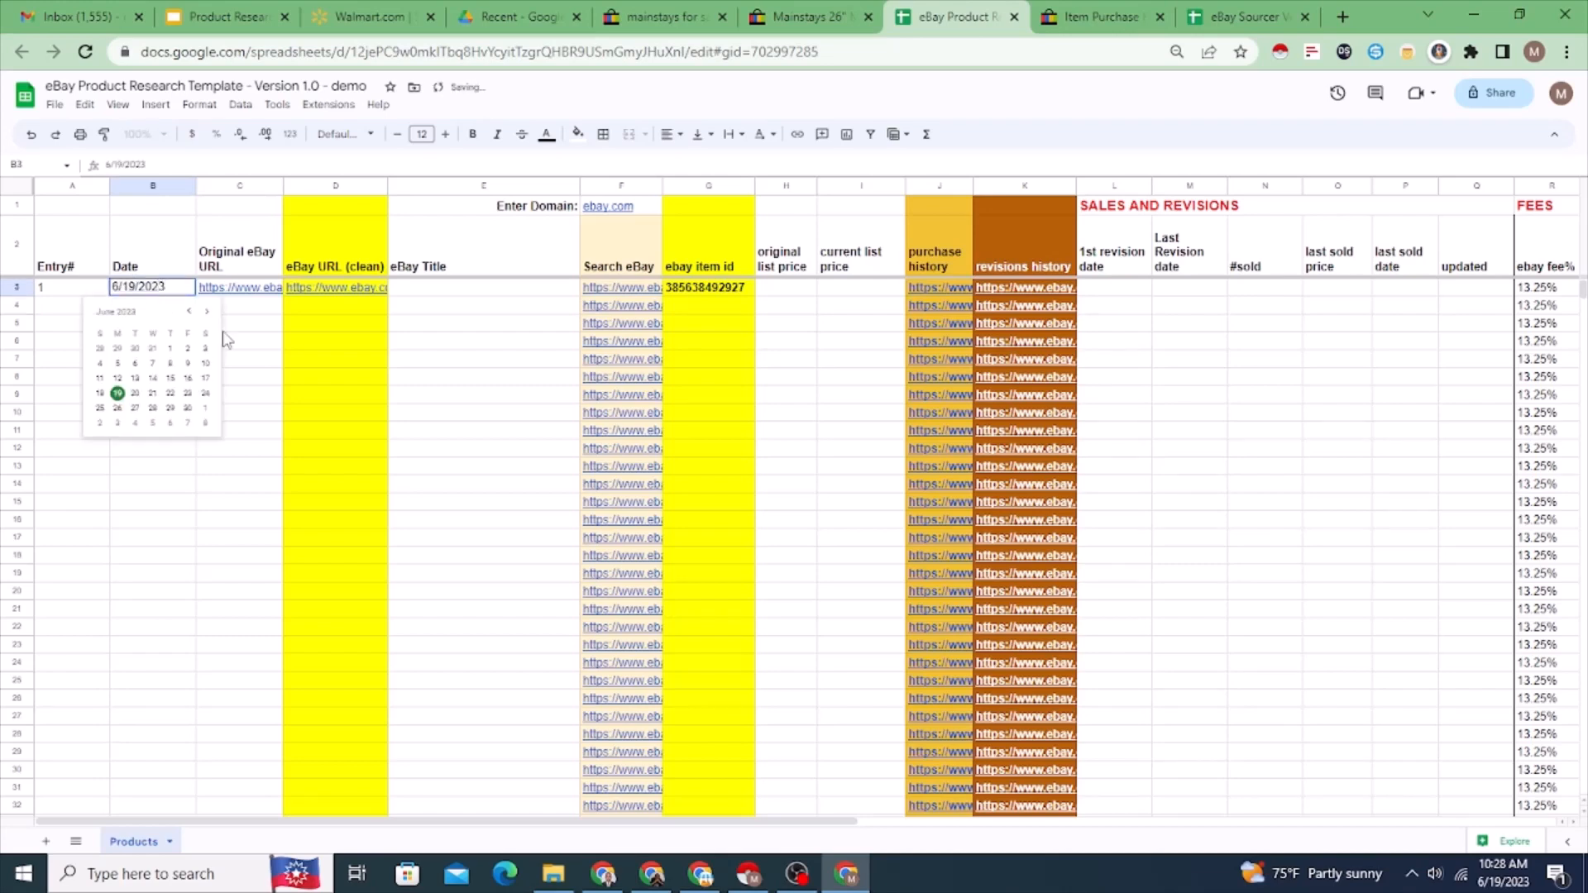
click(249, 323)
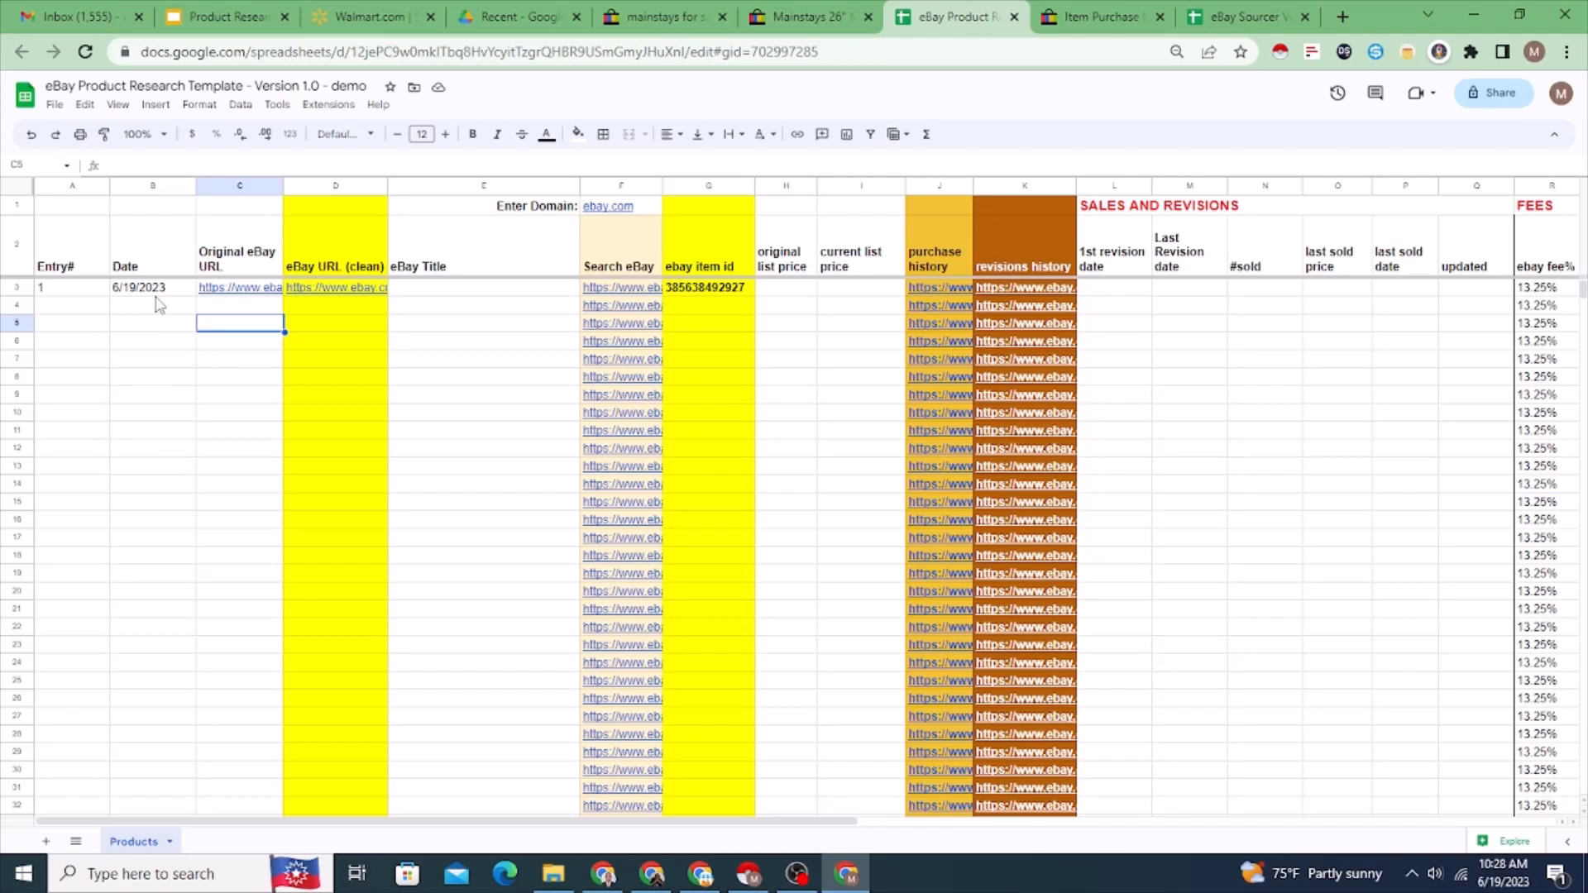
Step: Copy the fire pit's title from its eBay listing and paste it into the row 3 eBay Title cell with Paste special
click(446, 289)
click(789, 18)
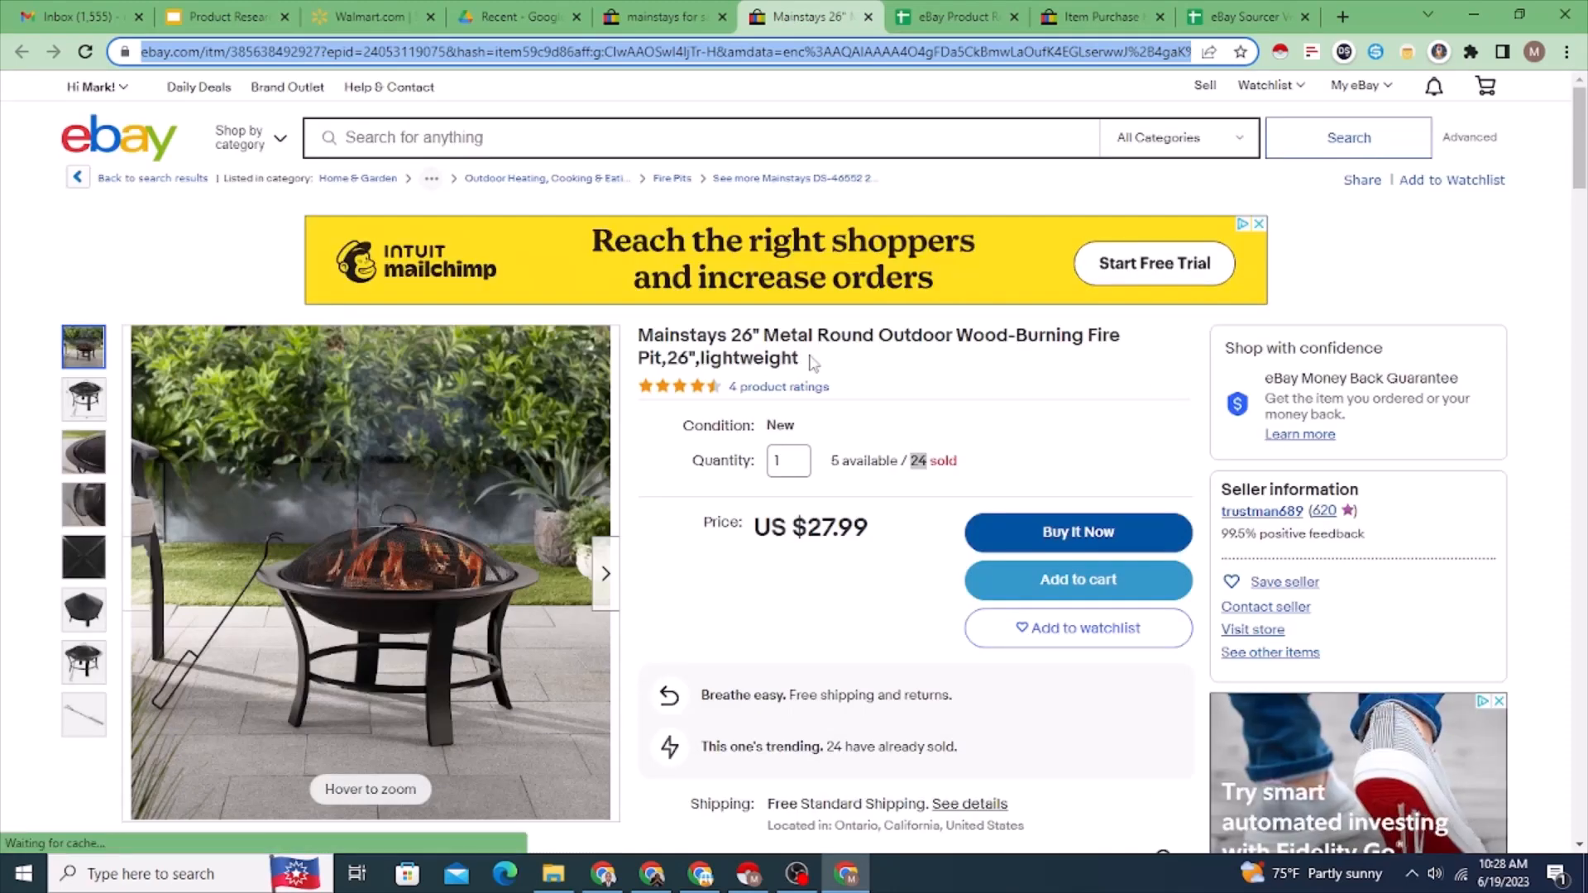
drag(803, 361, 644, 340)
right_click(674, 341)
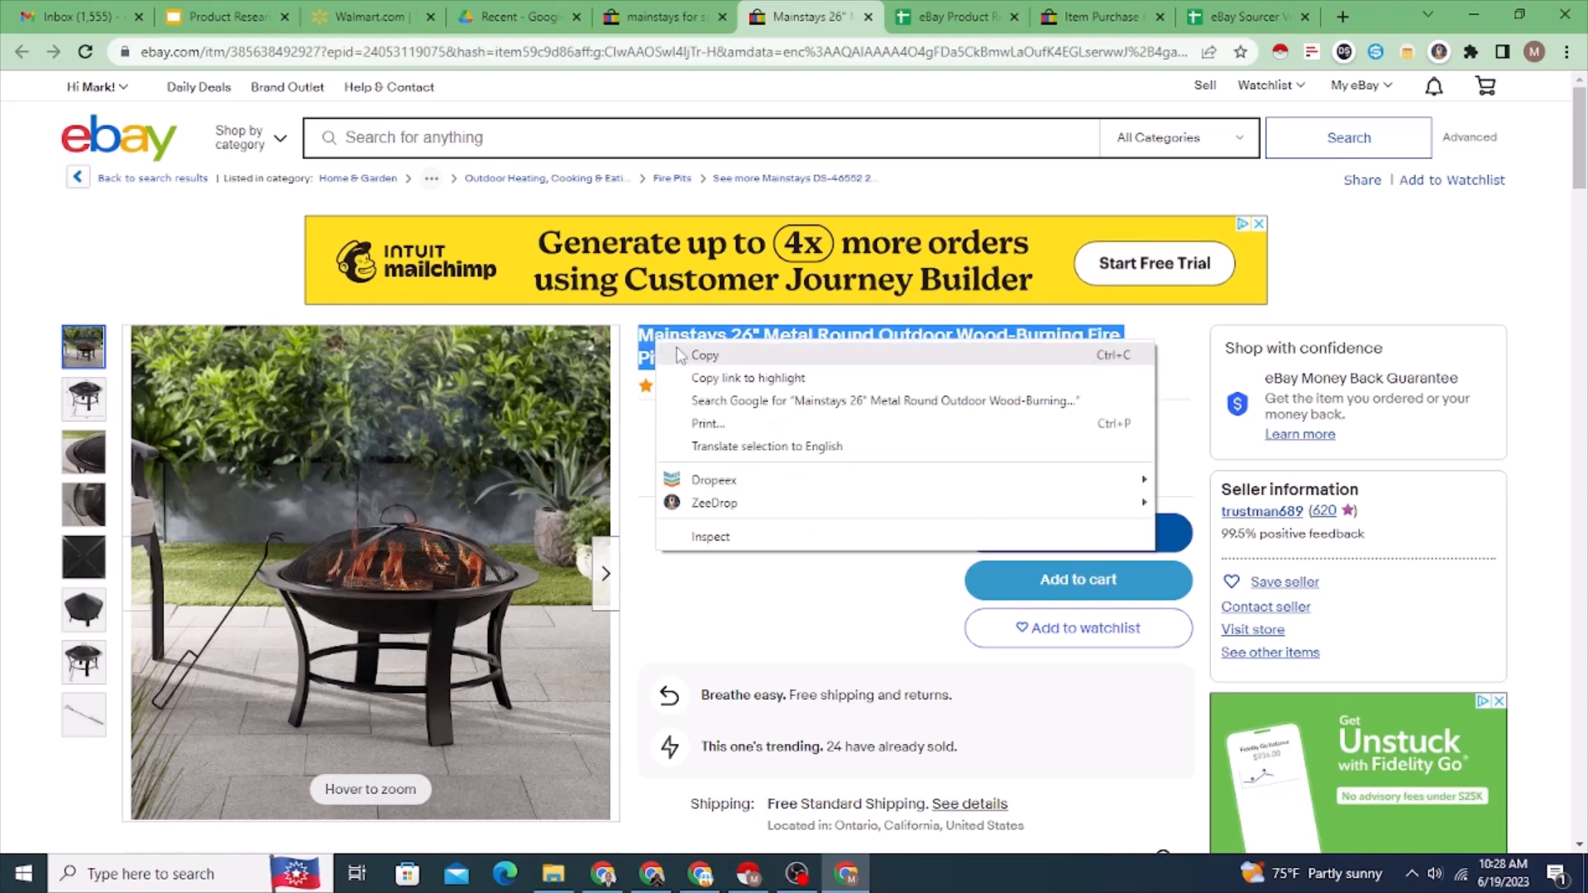
click(693, 350)
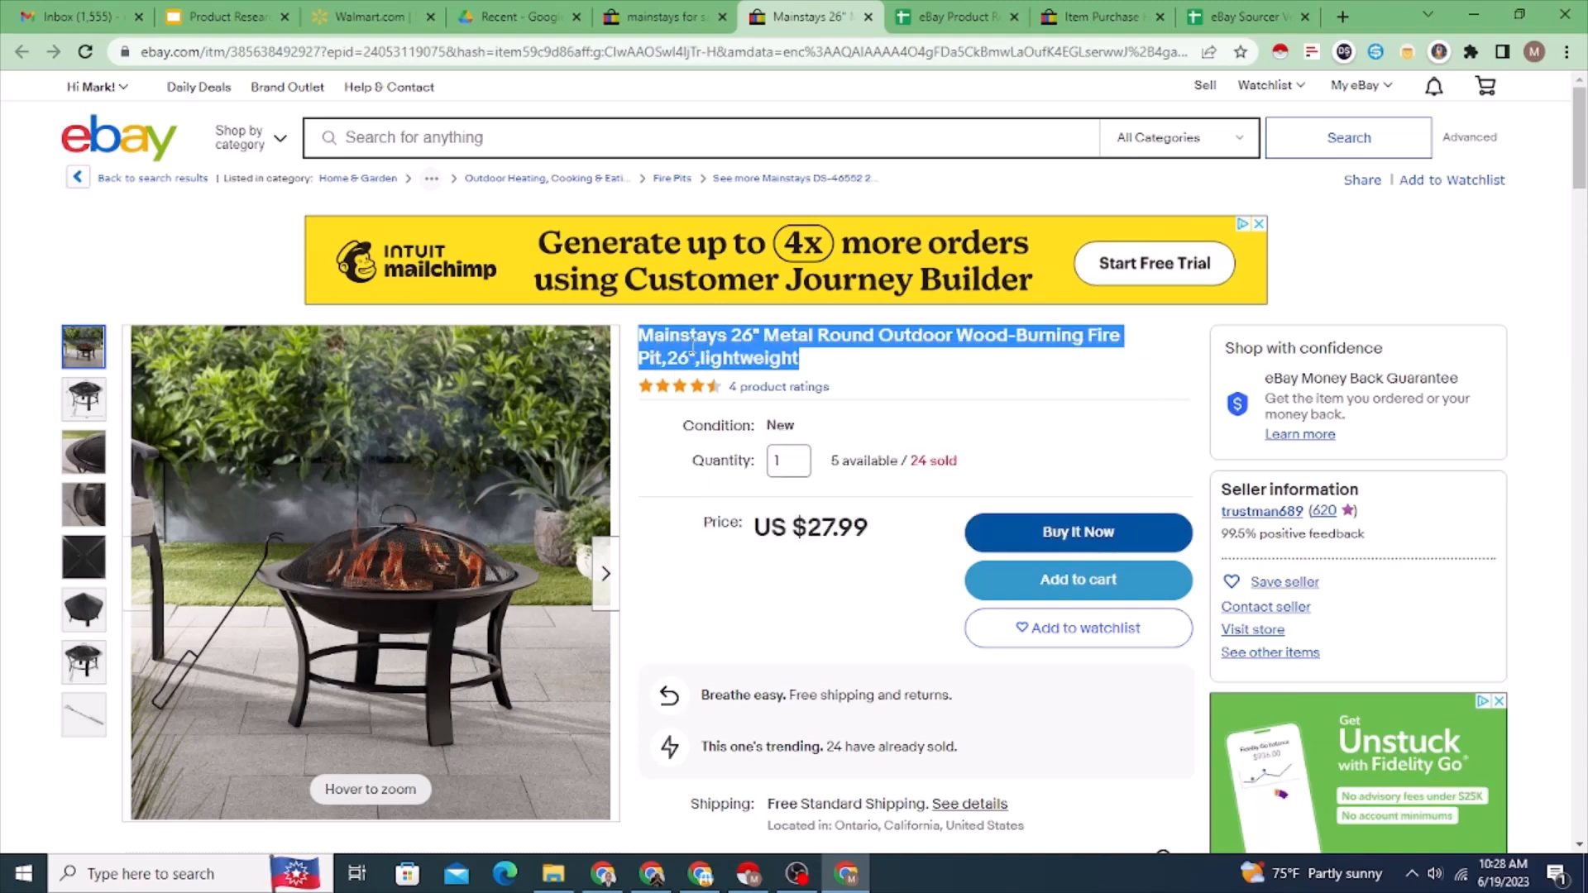
click(933, 8)
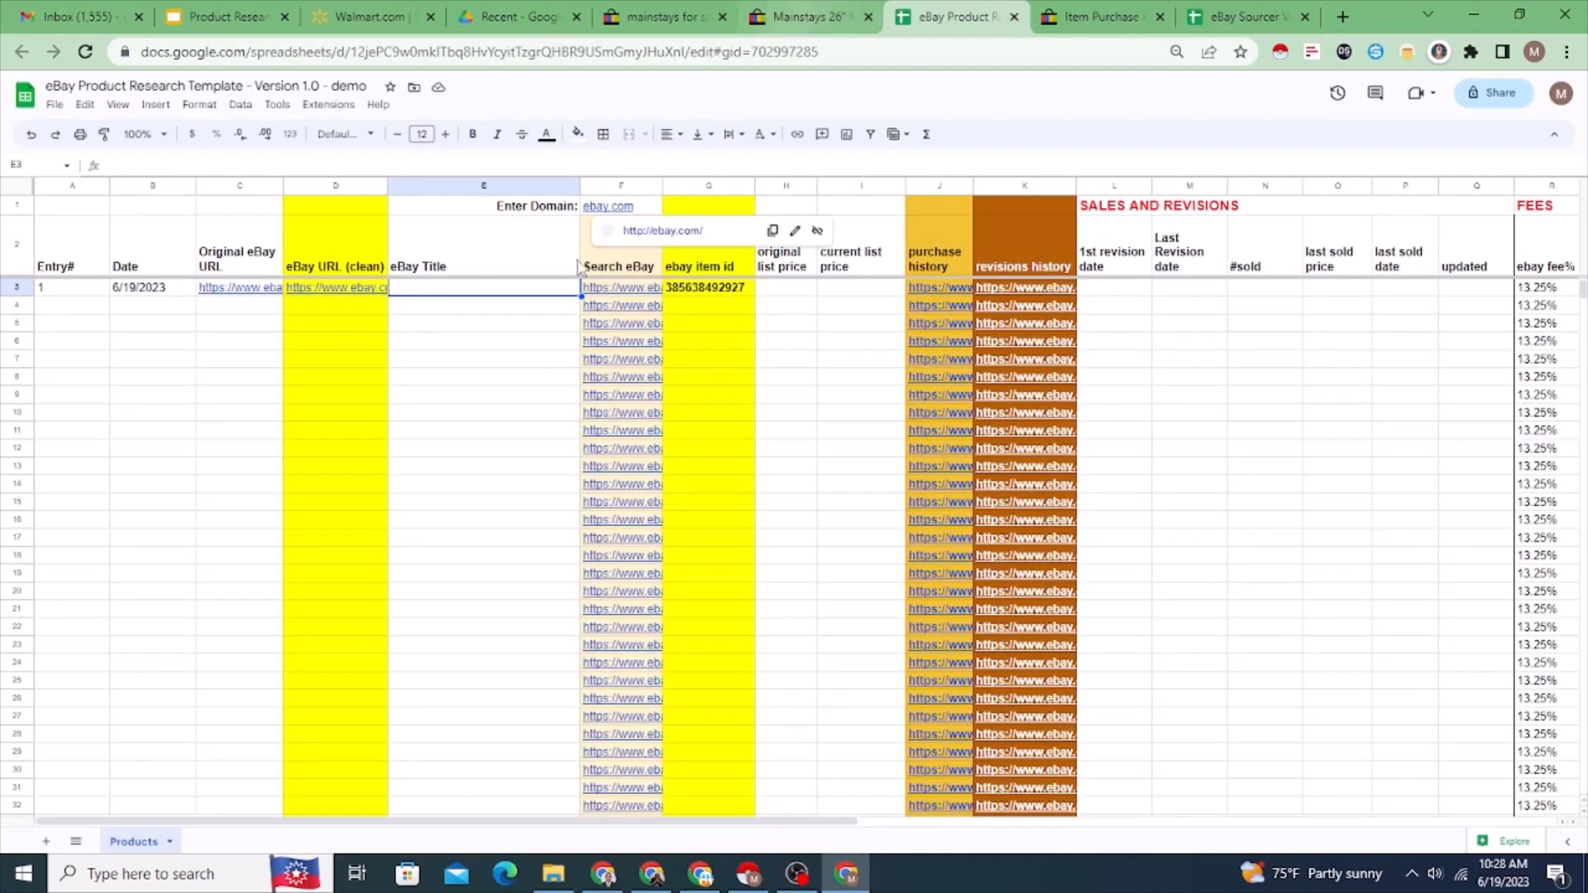
right_click(485, 294)
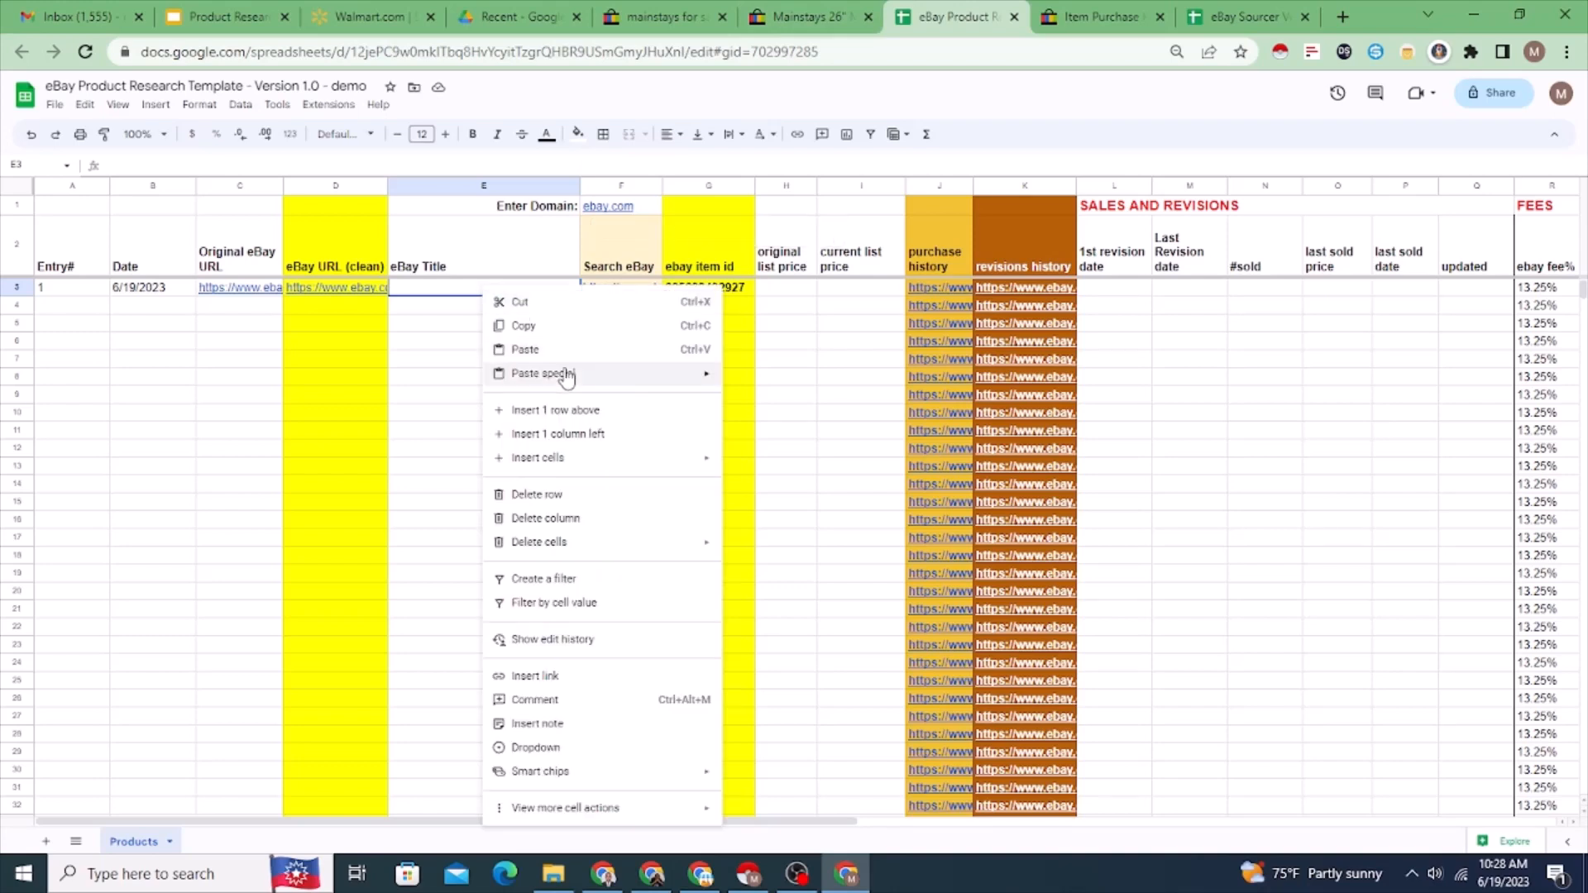
mouse_move(549, 372)
click(761, 380)
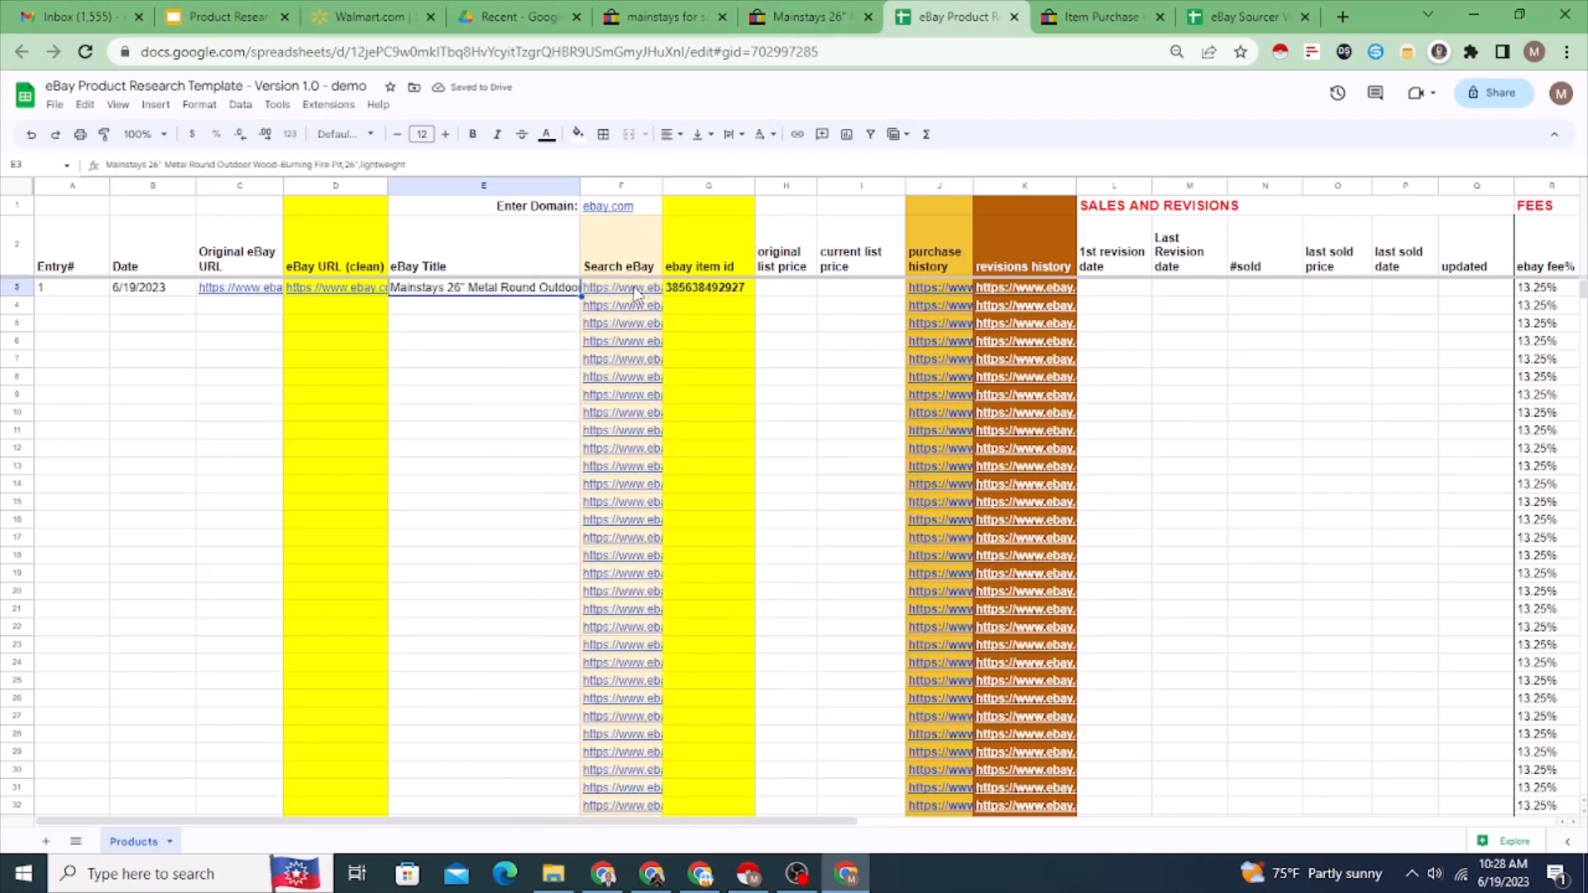
Step: Follow the Search eBay link in row 3 and look through the listings for competing Mainstays fire pits and their prices
mouse_move(635, 294)
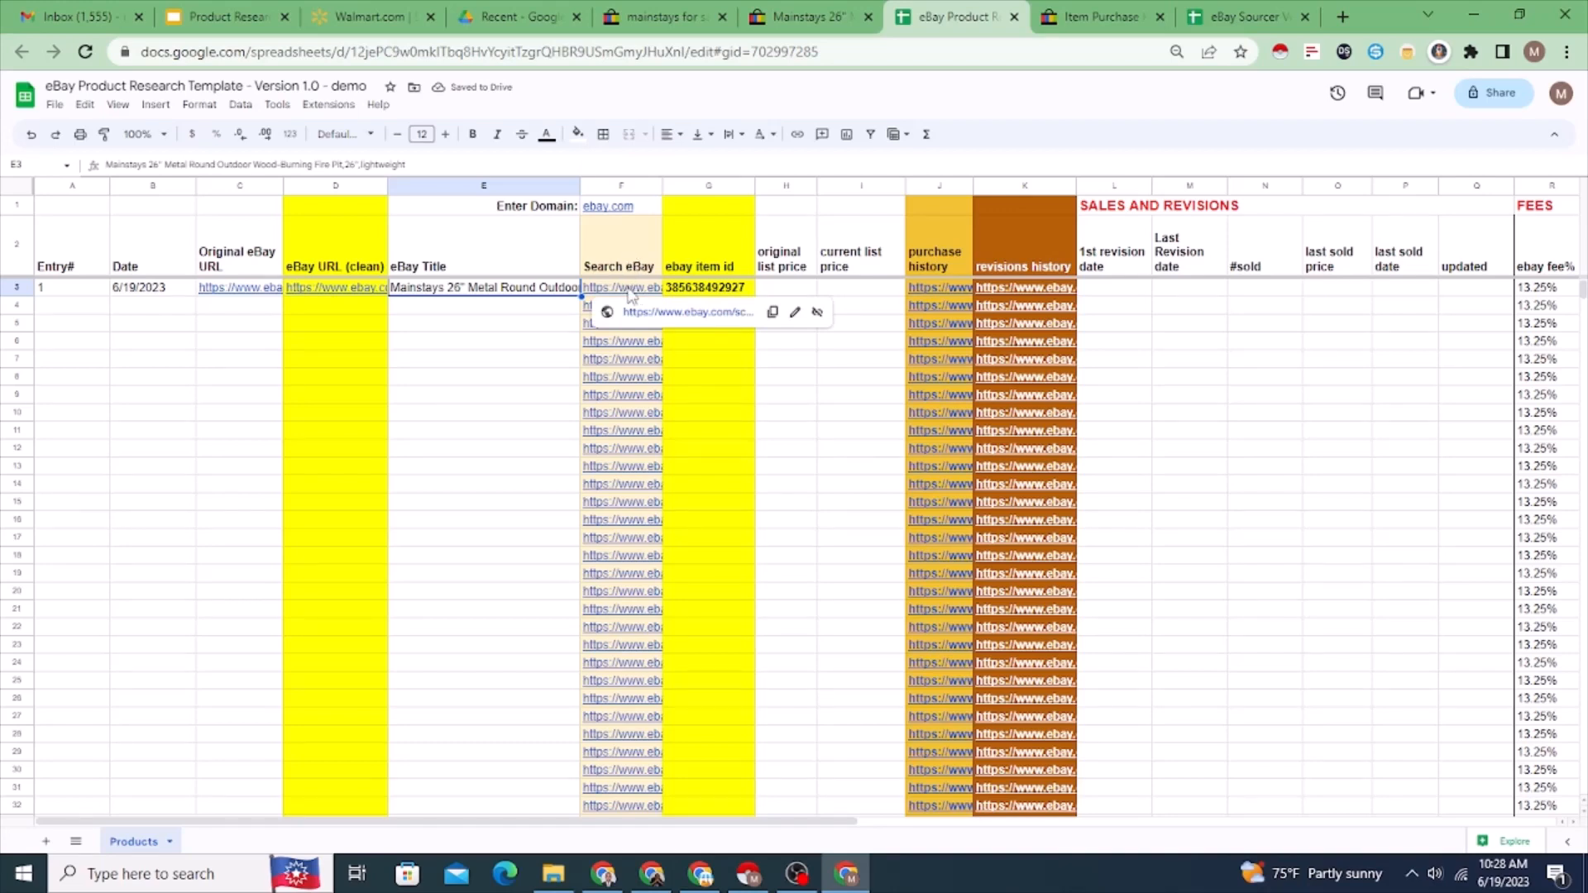
click(646, 313)
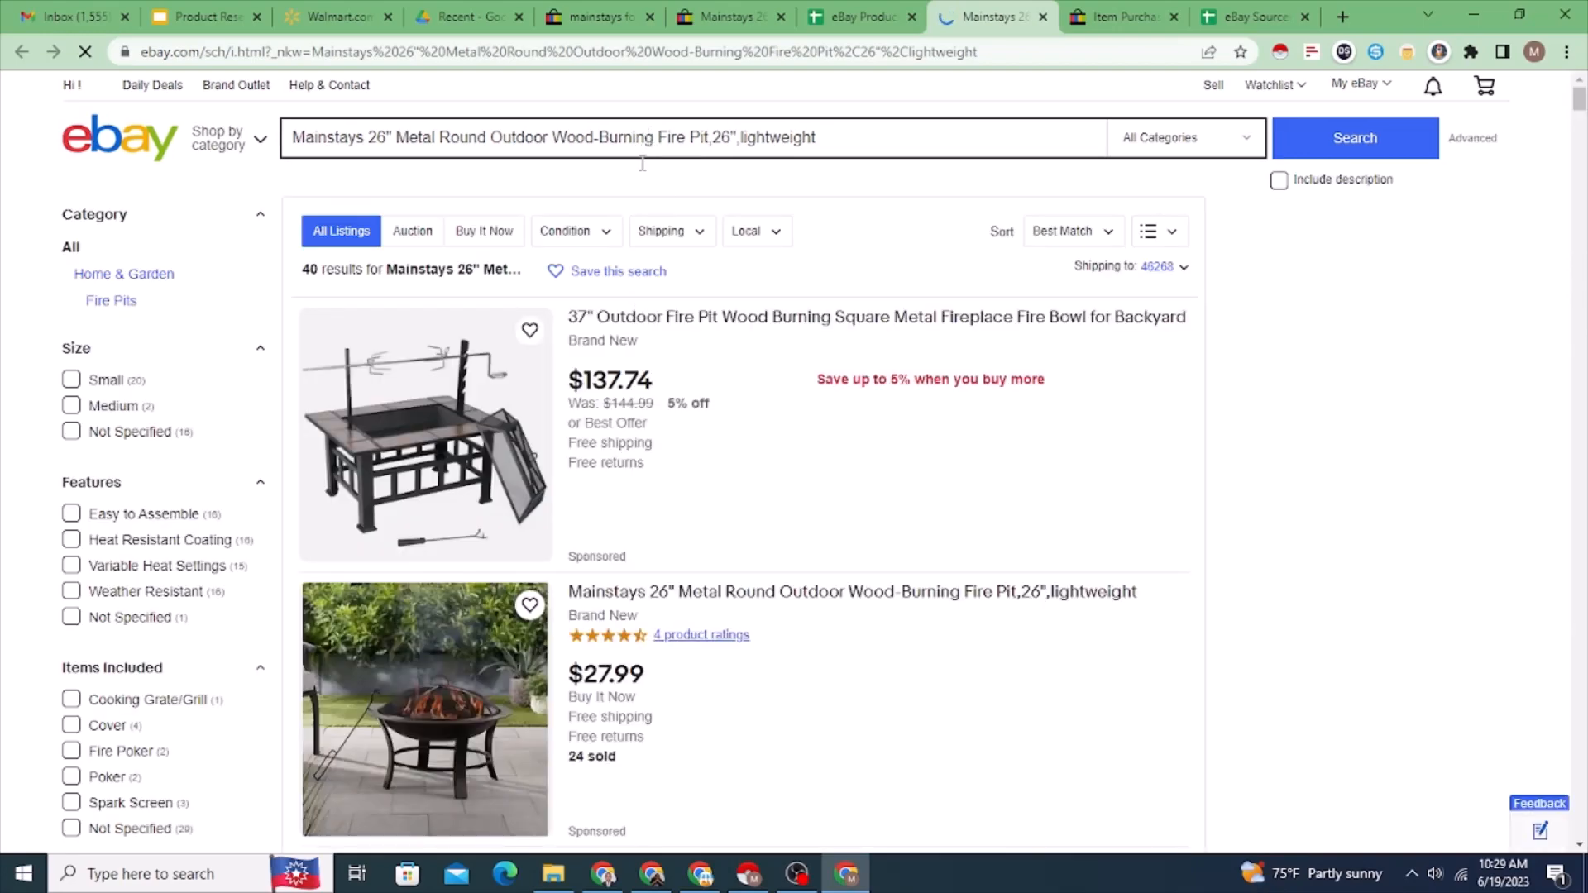
scroll(722, 409, down, 1)
scroll(722, 408, down, 7)
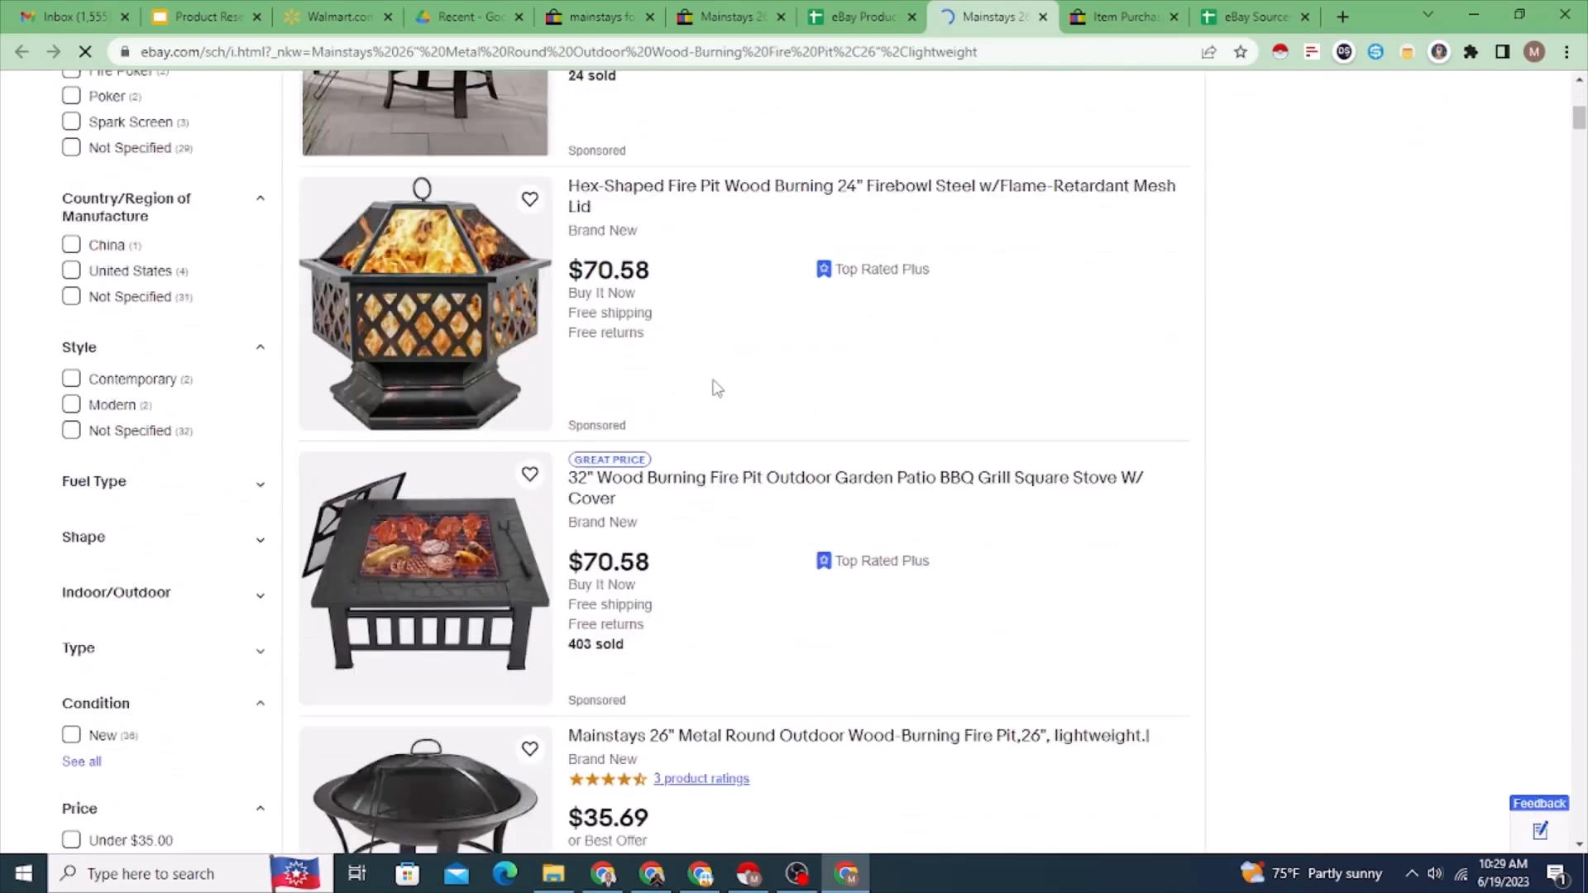
scroll(723, 413, down, 4)
scroll(728, 448, down, 6)
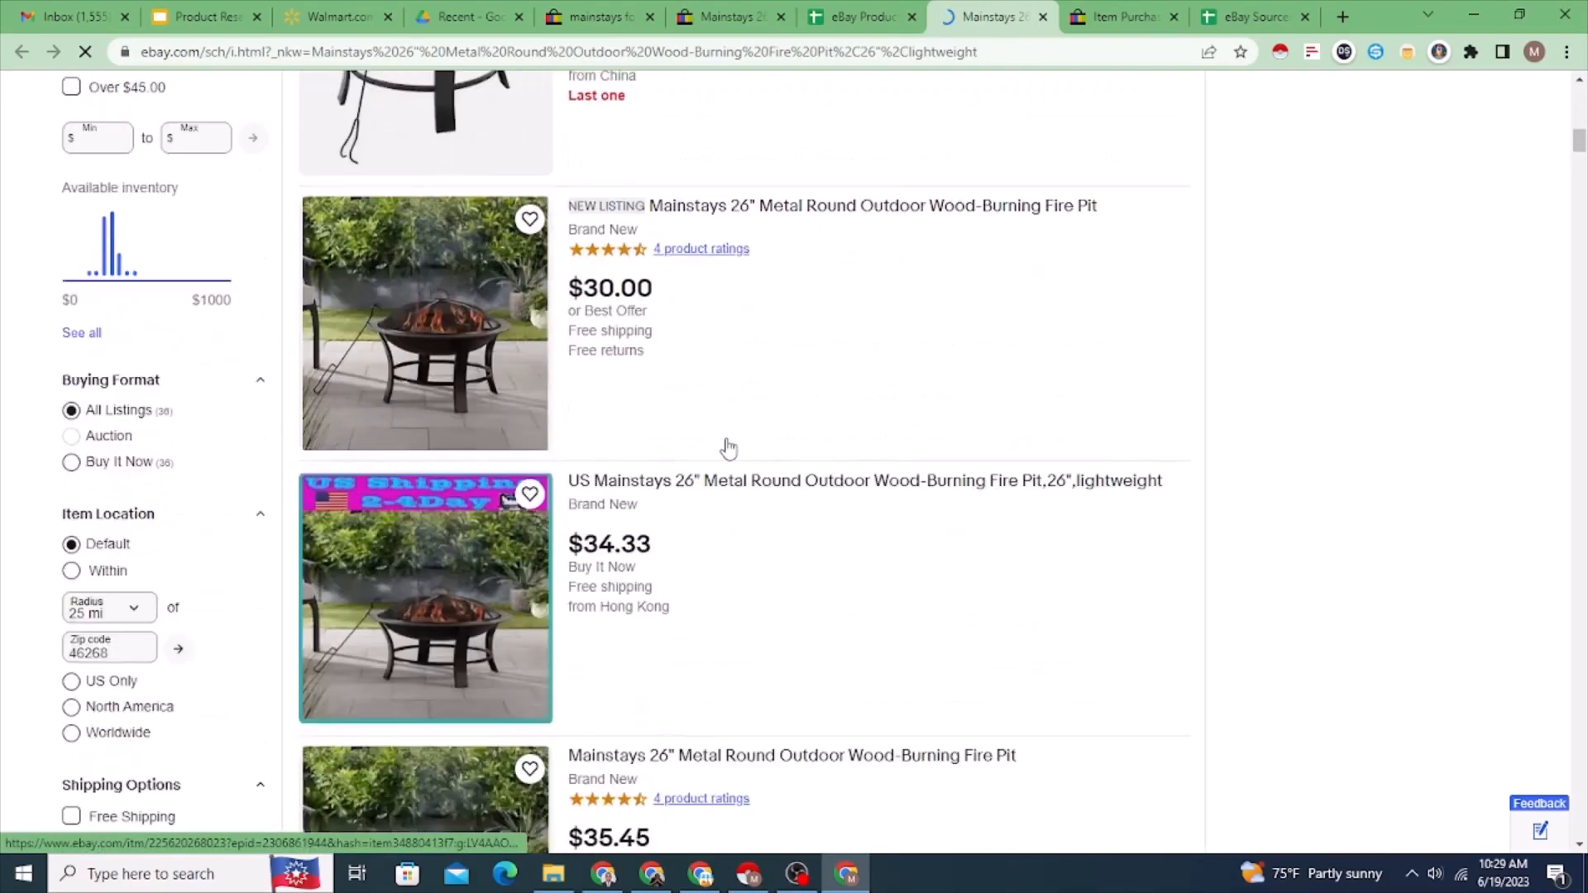
scroll(728, 447, up, 18)
scroll(728, 448, down, 10)
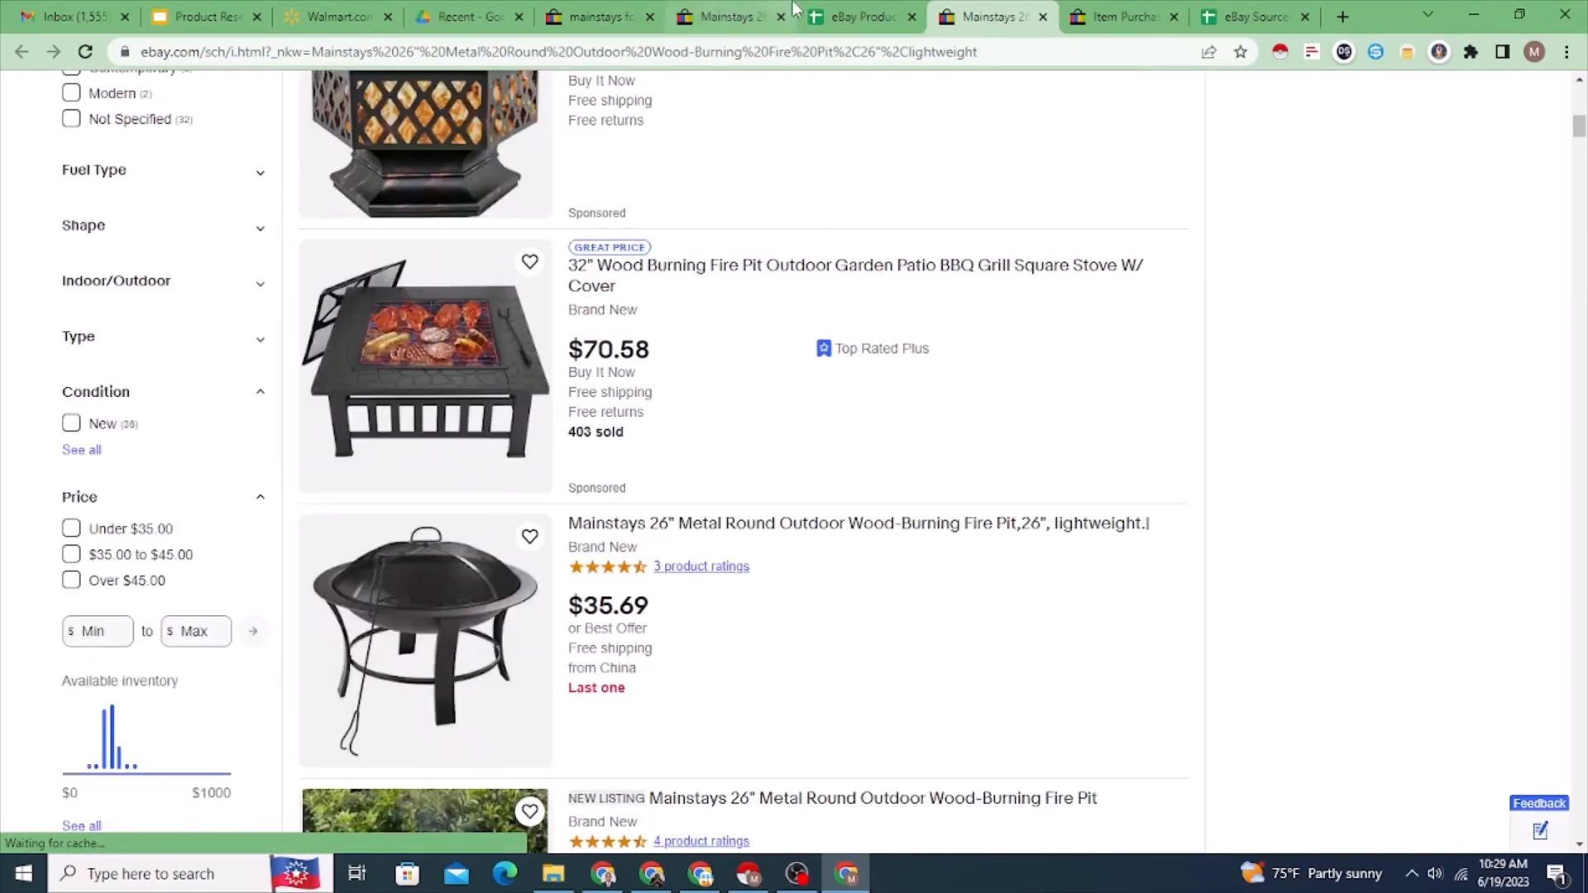
Step: Check the price on the fire pit's eBay listing and enter 27.99 as the original list price in row 3
click(864, 18)
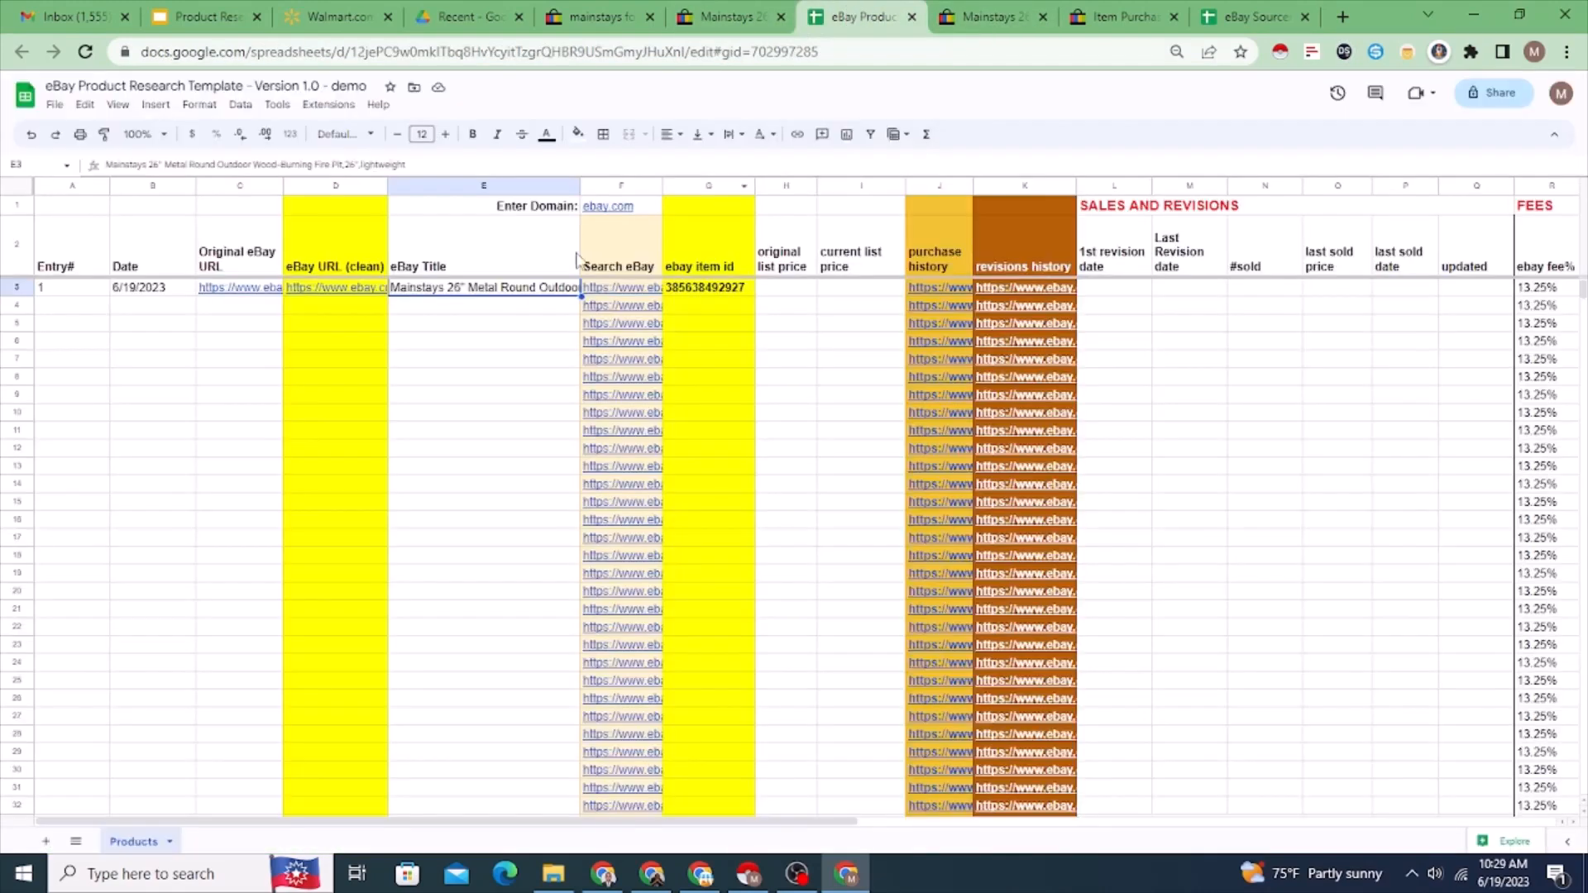
click(789, 293)
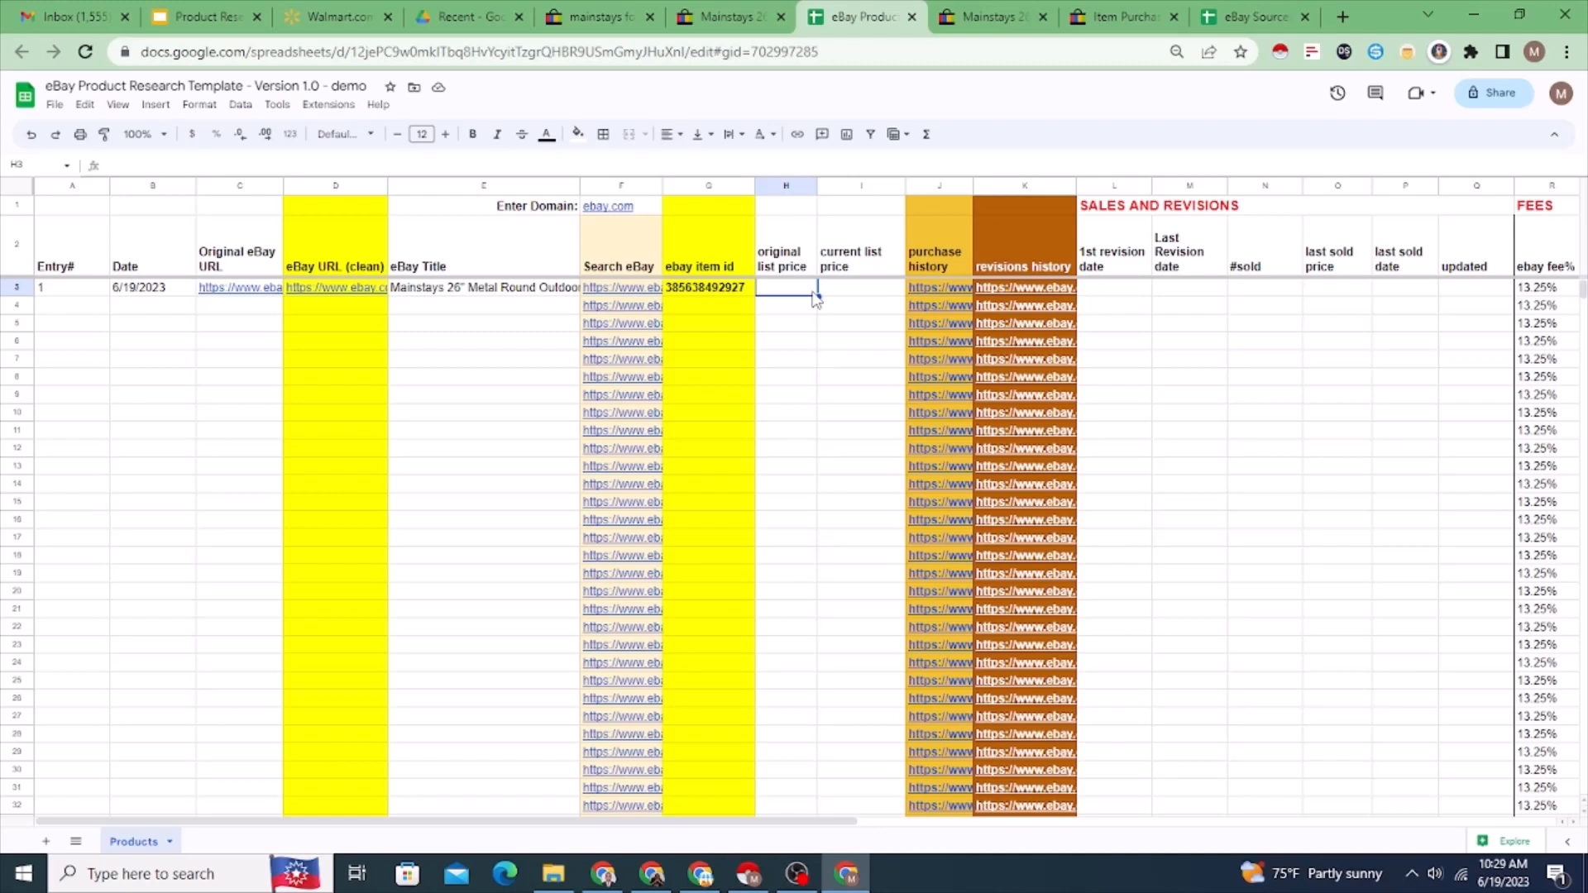
click(972, 17)
click(732, 16)
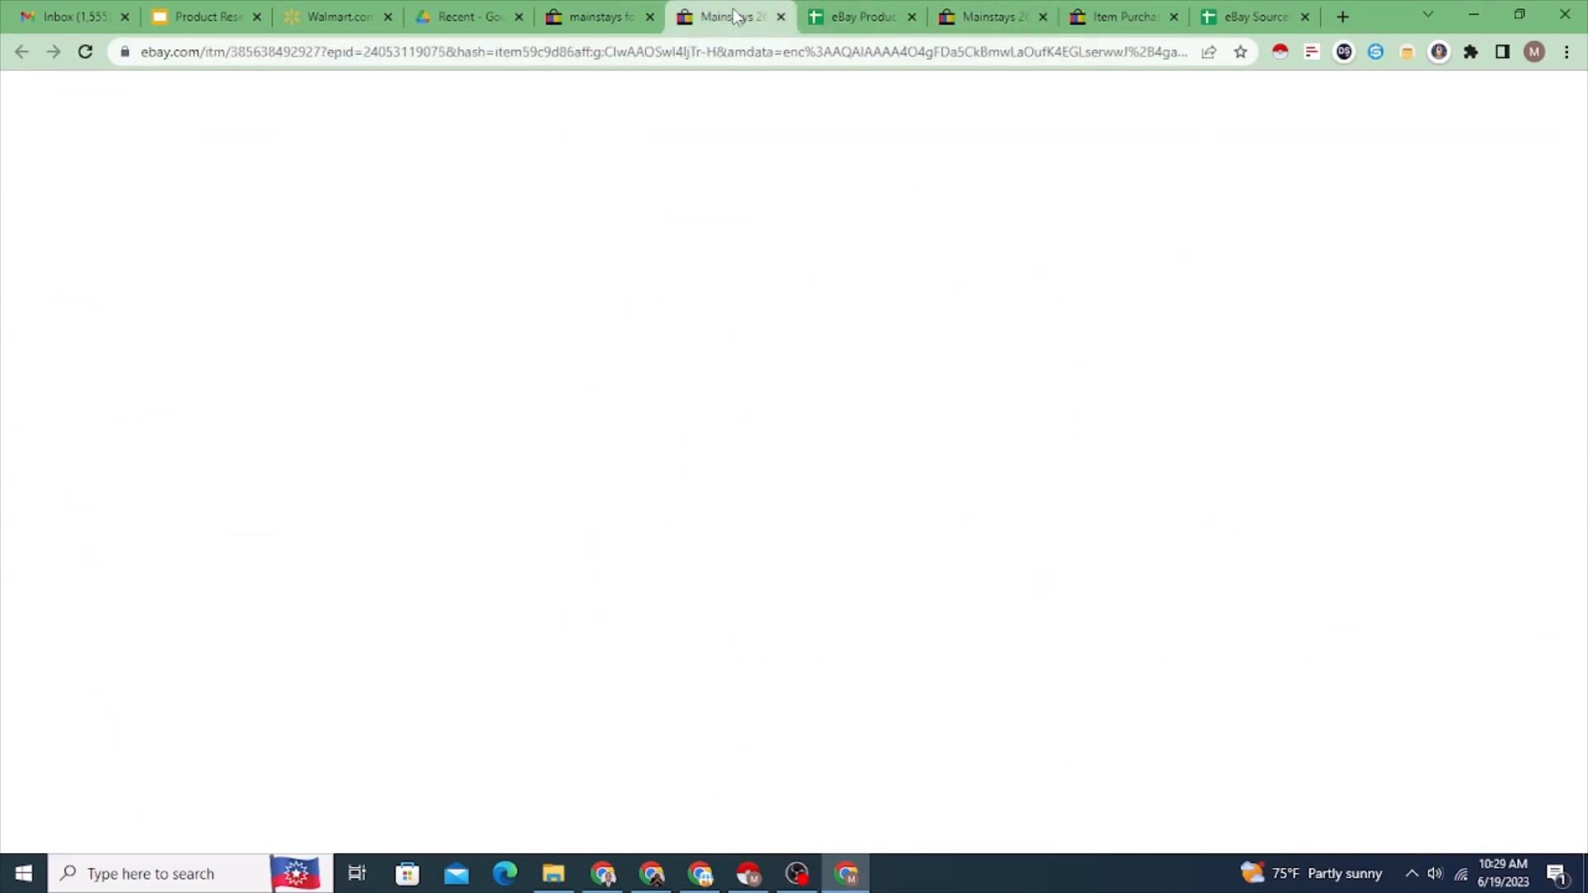
click(852, 18)
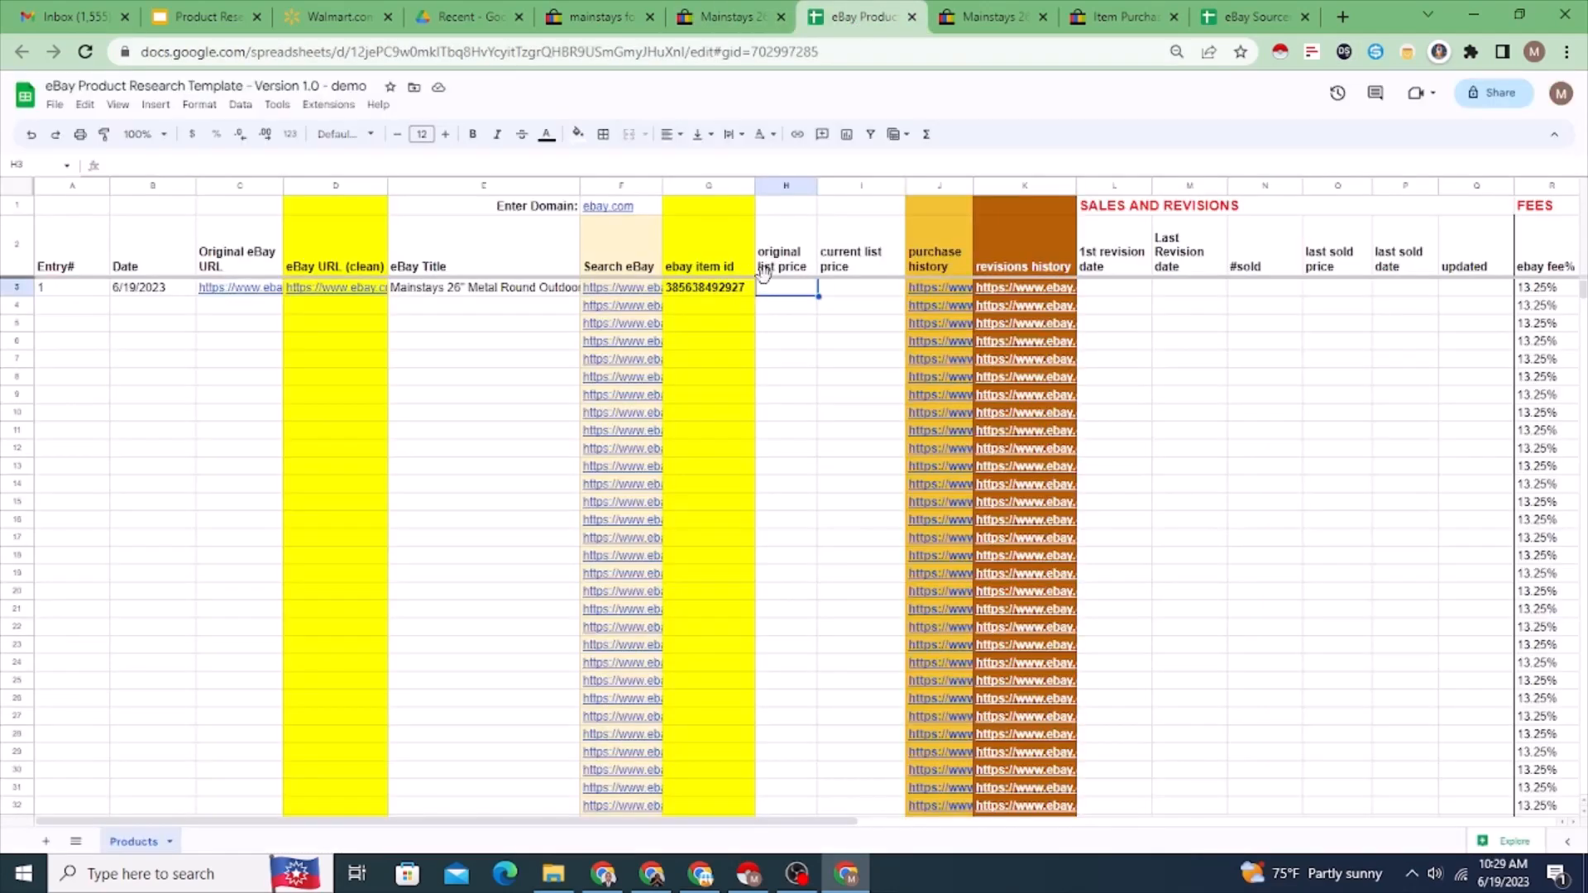
text(27.99)
Step: Enter 27.99 as the current list price in row 3 and compare it with the original list price
click(866, 296)
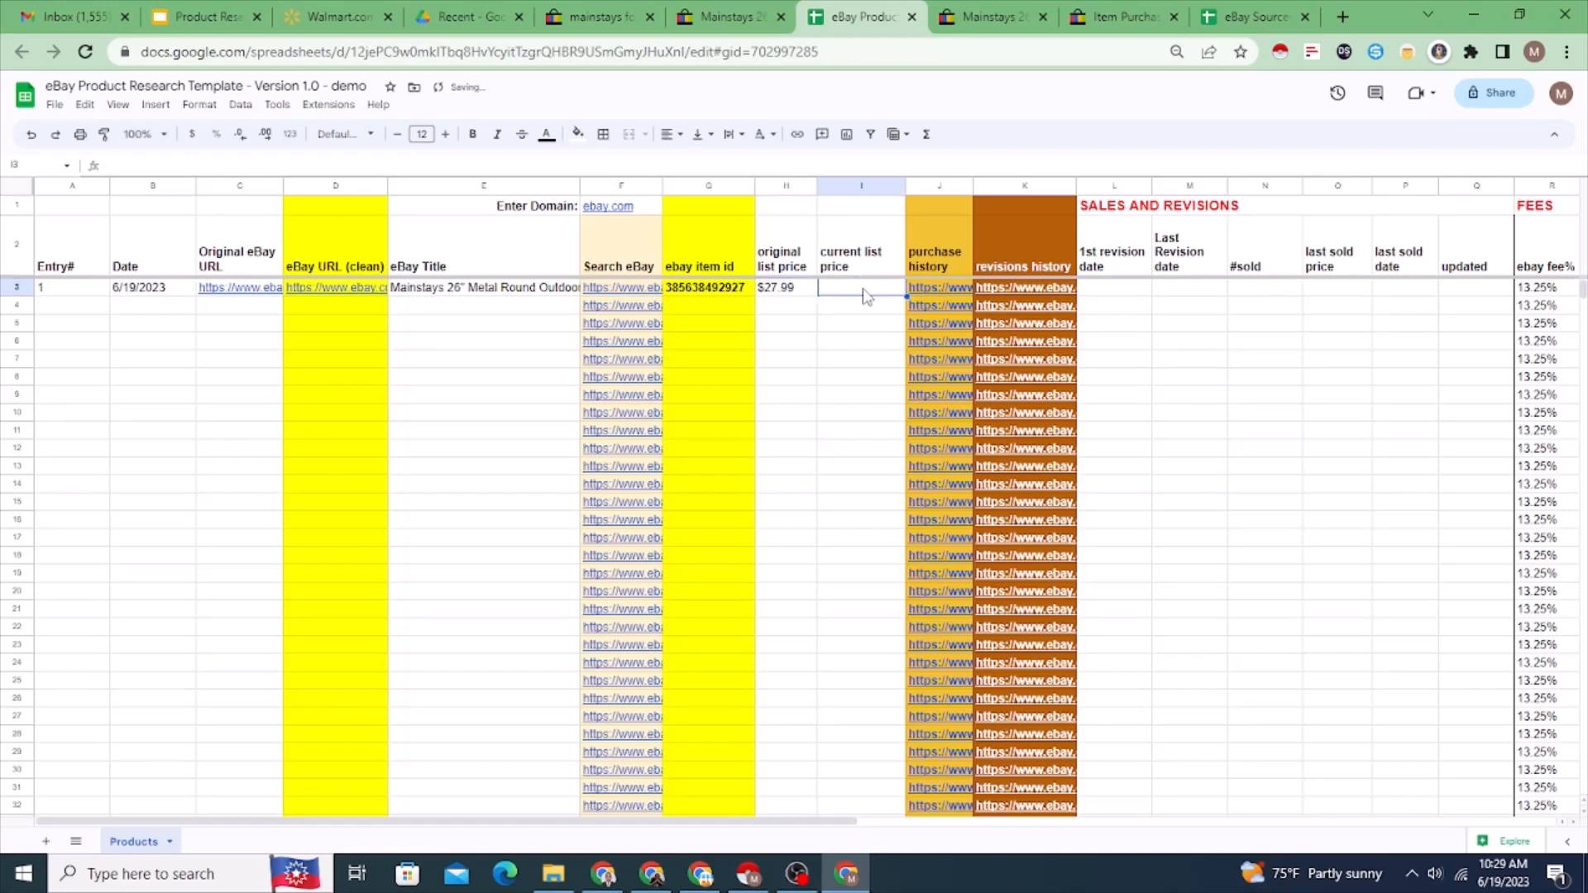
text(27.99)
key(Return)
click(837, 294)
click(778, 298)
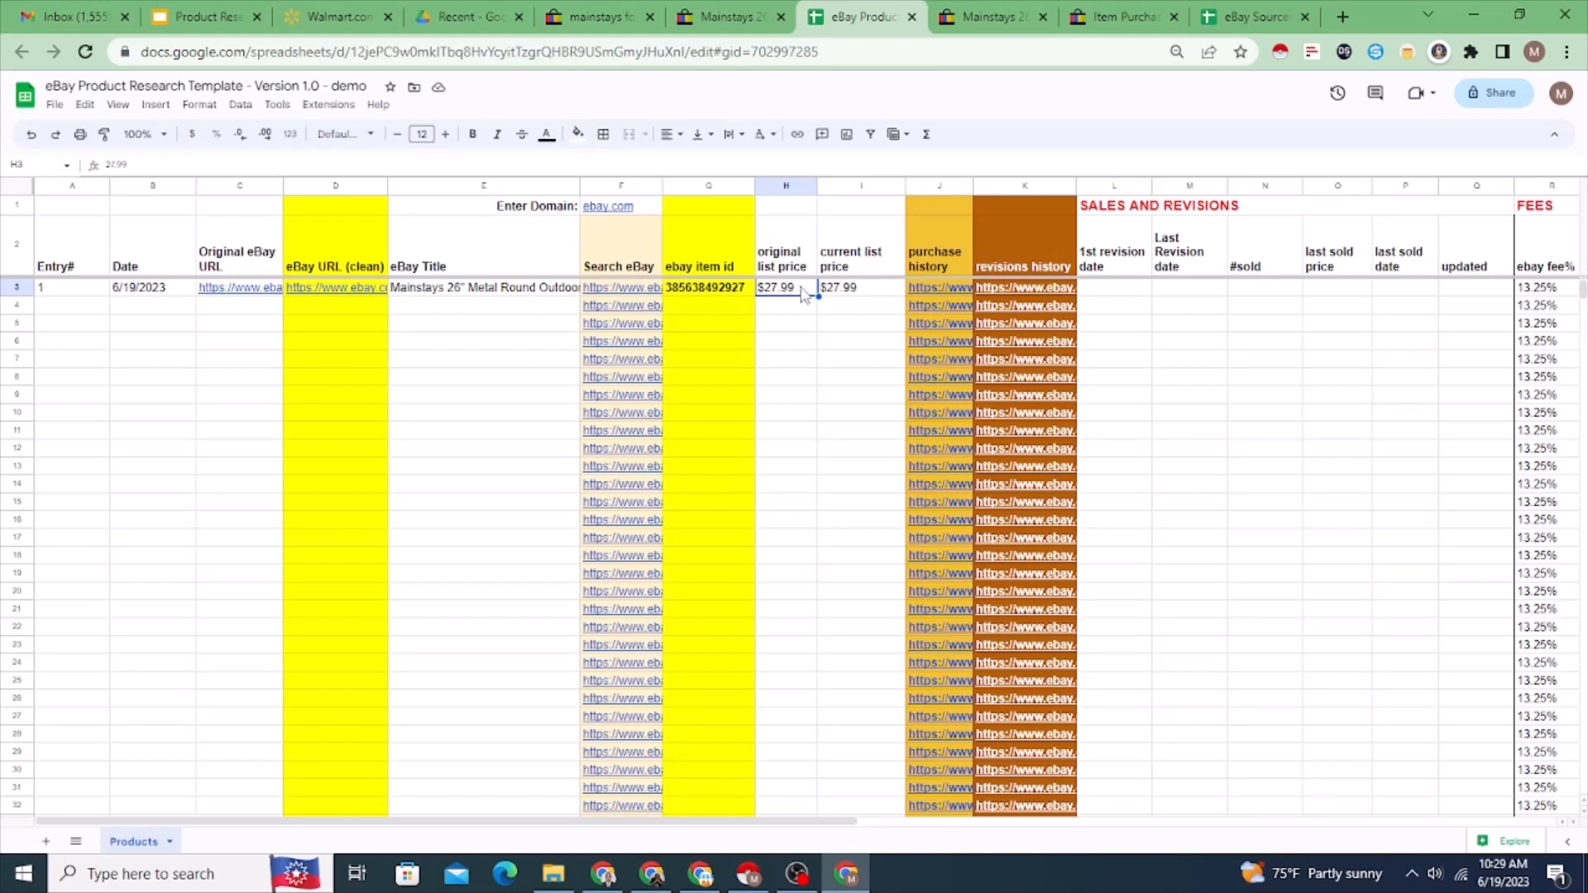
click(844, 292)
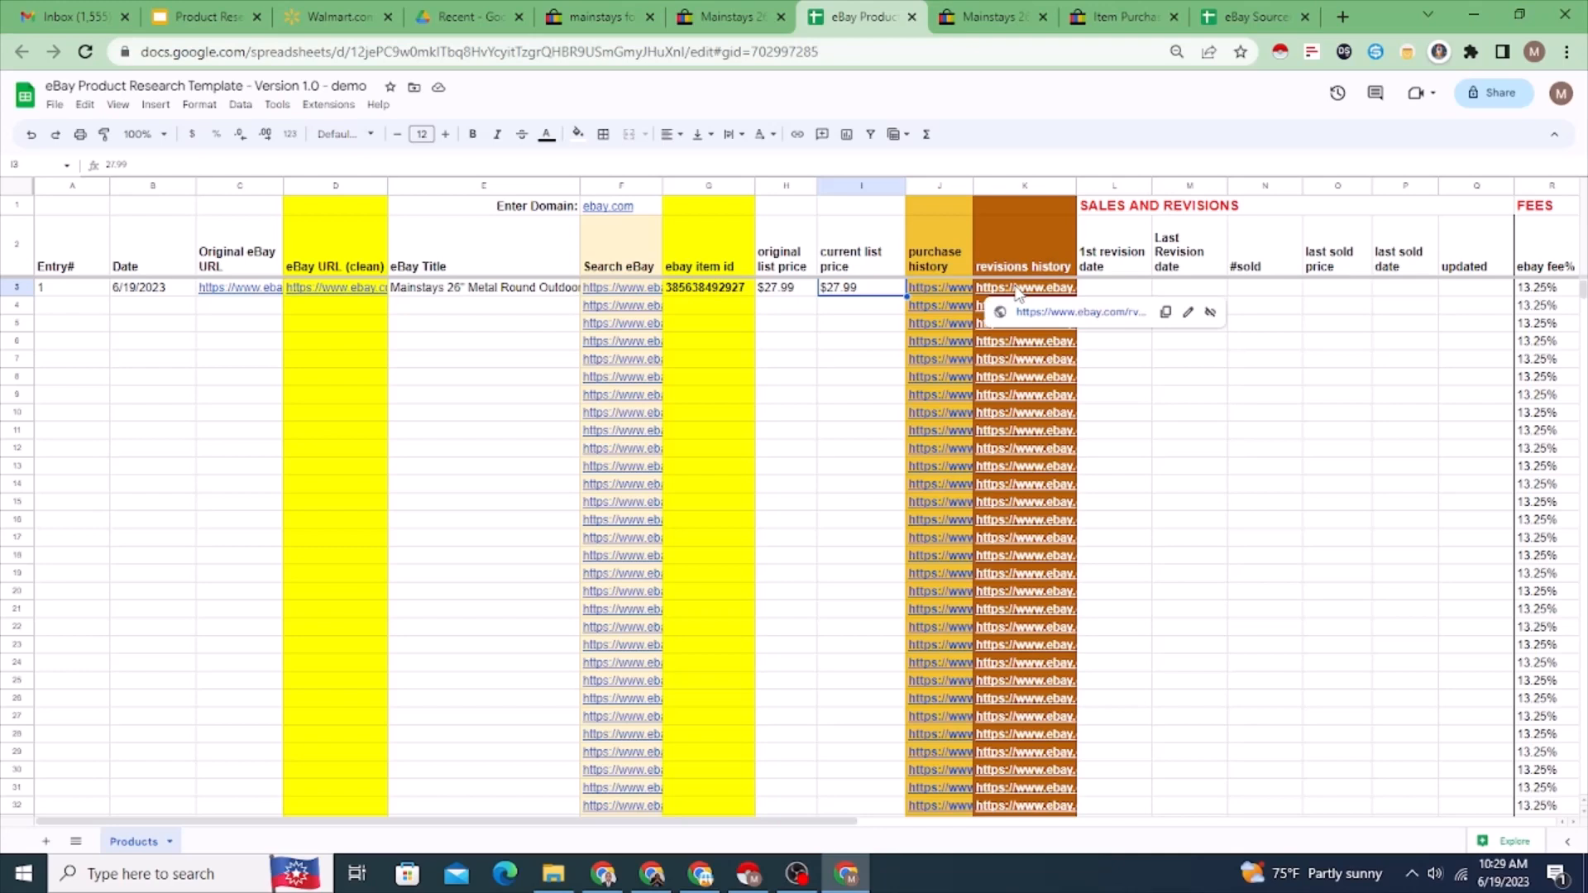
Step: Open the row 3 revisions history link, then return to the spreadsheet and go over the revision date and #sold cells
click(1040, 312)
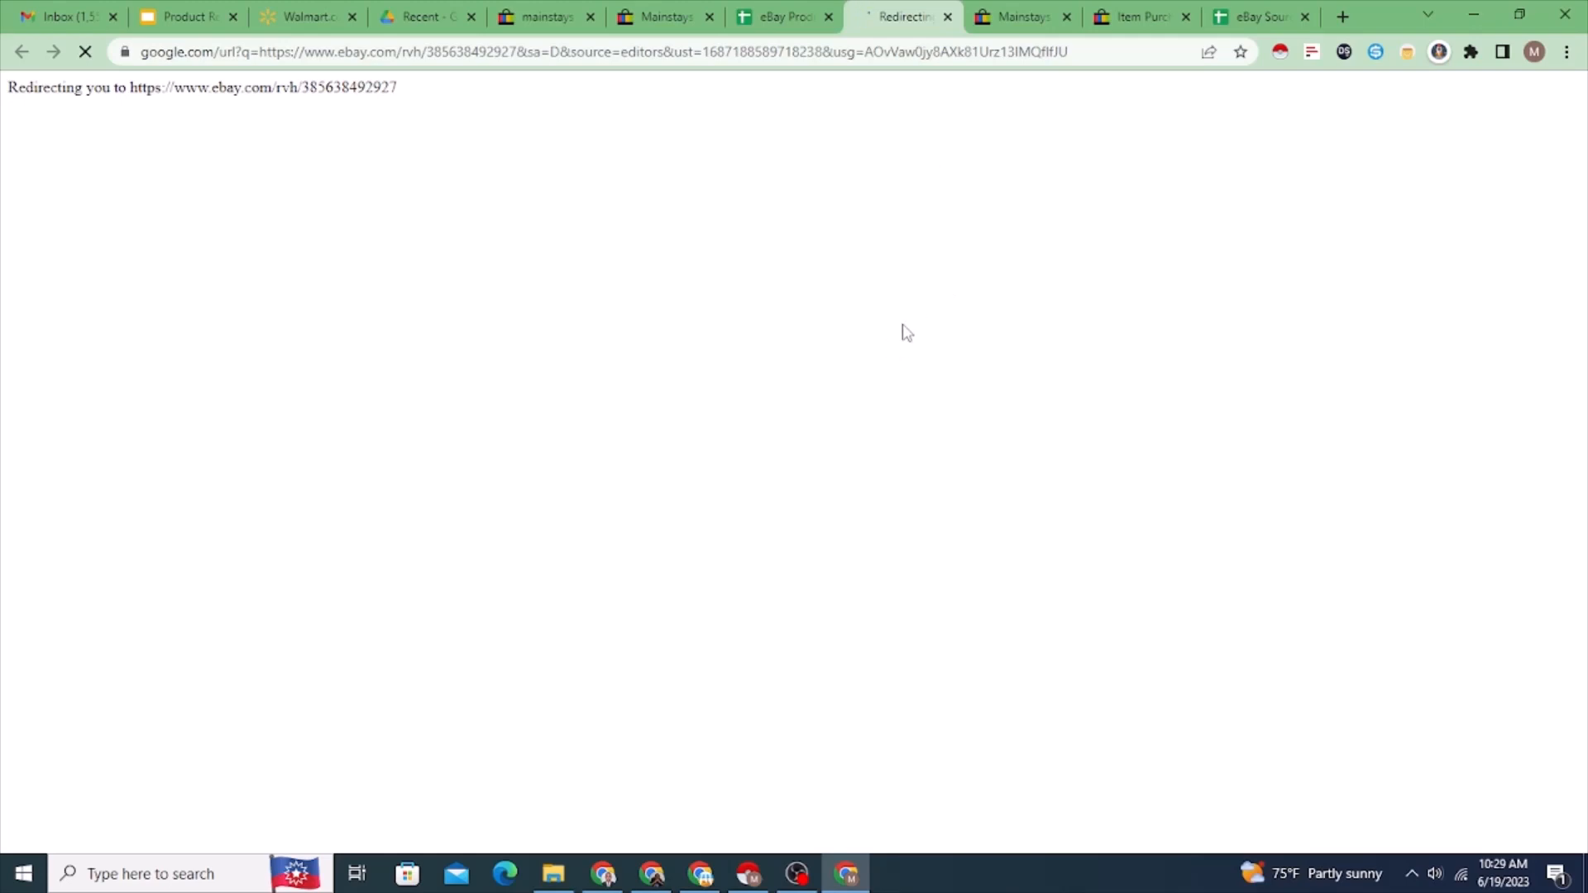
click(765, 15)
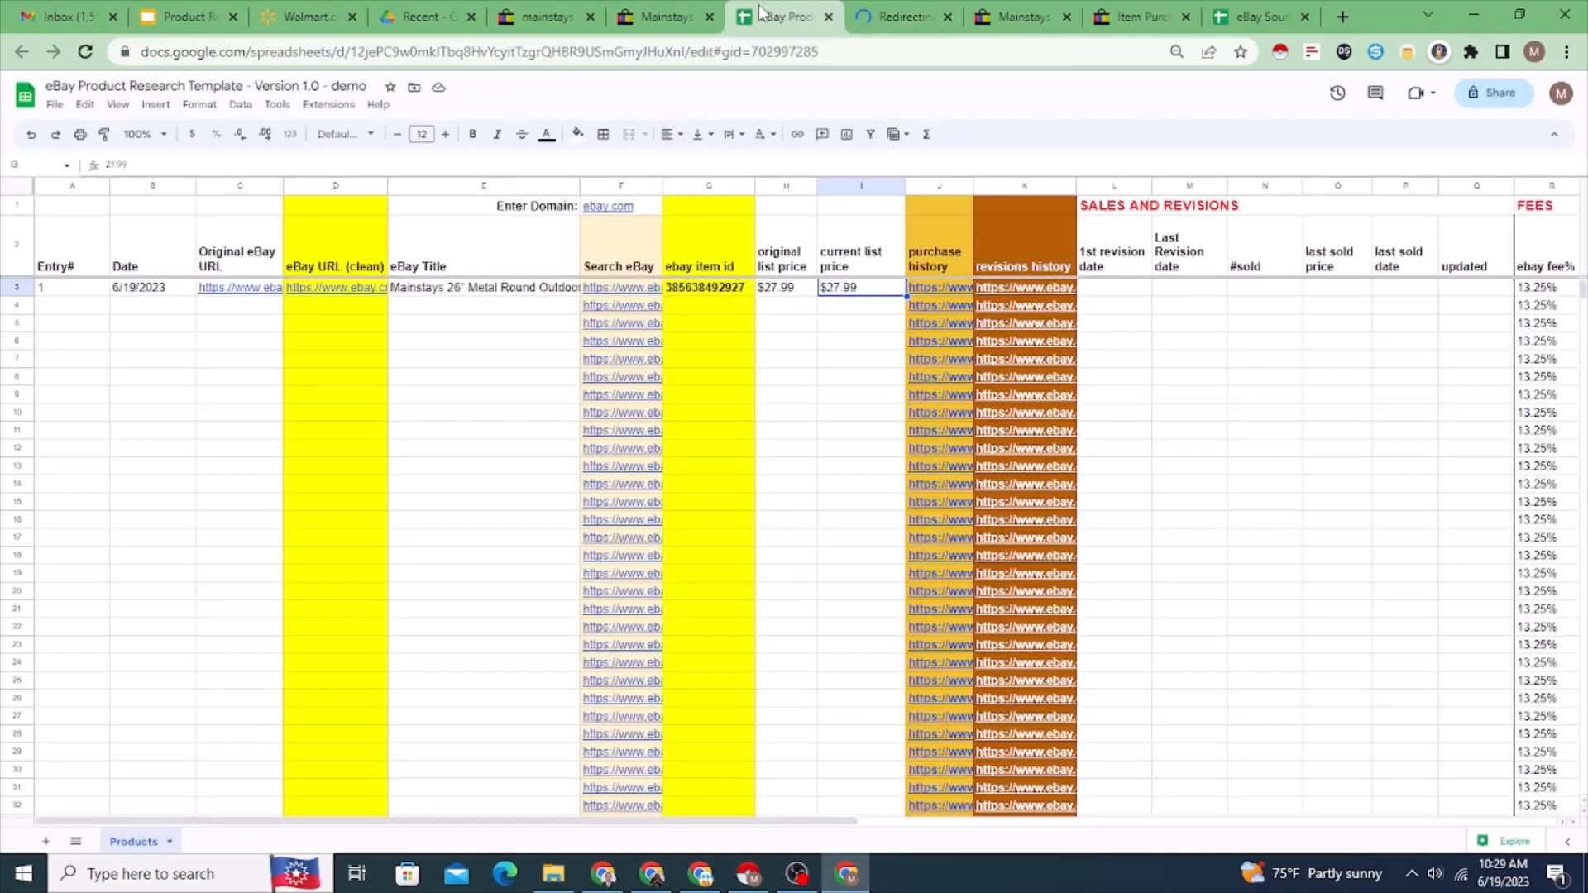
click(1126, 292)
click(1191, 295)
click(1258, 296)
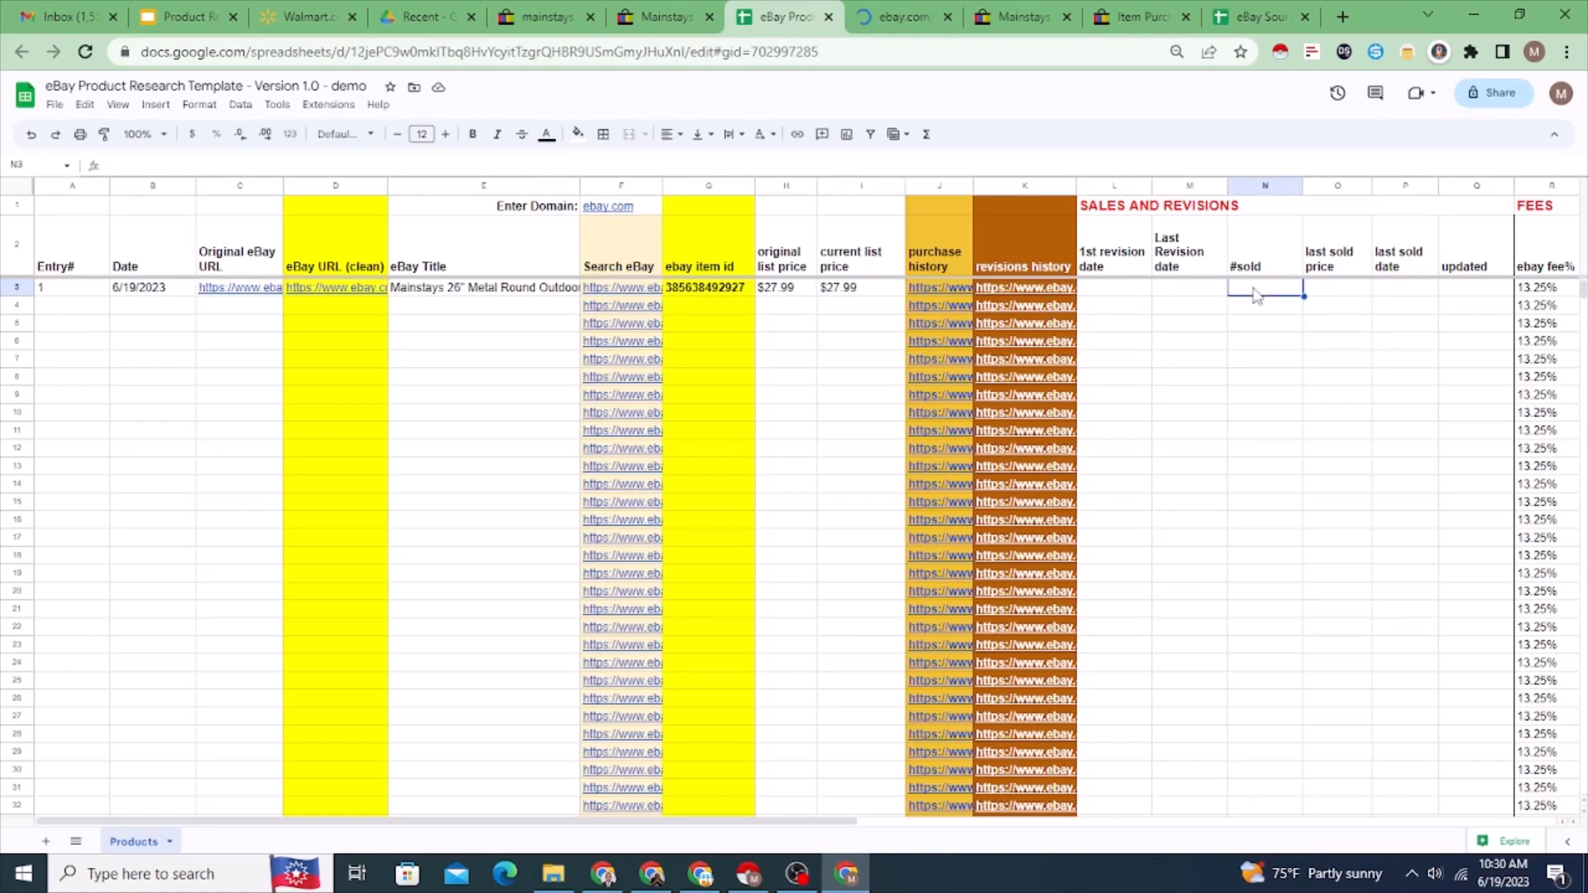
click(1118, 291)
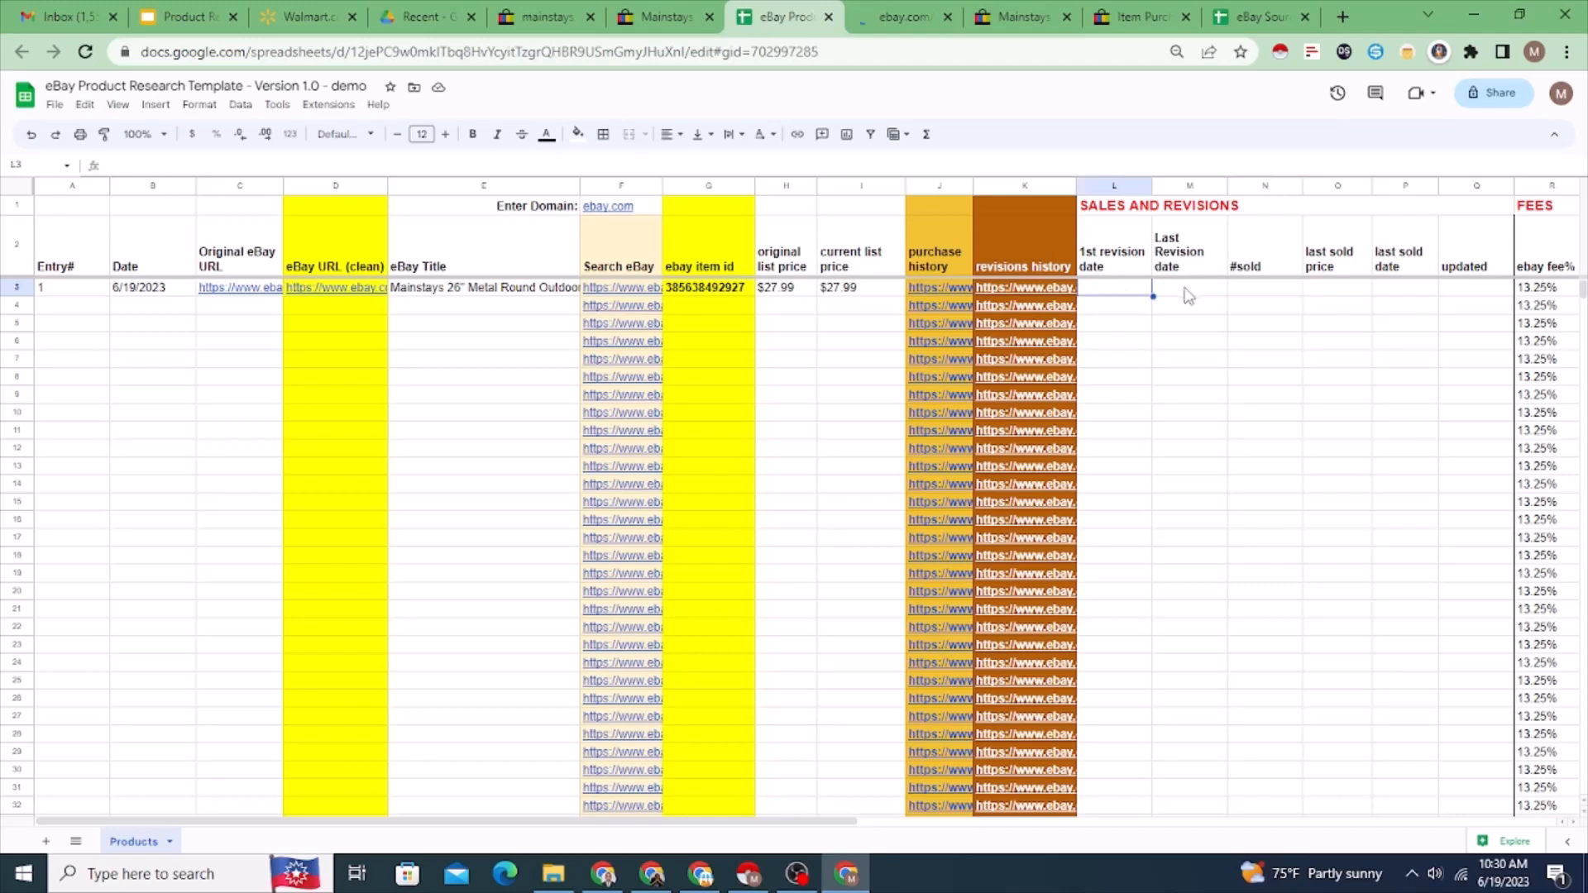
click(1191, 295)
Step: Check the quantity sold on the fire pit's listing and enter 24 under #sold in row 3
click(1267, 296)
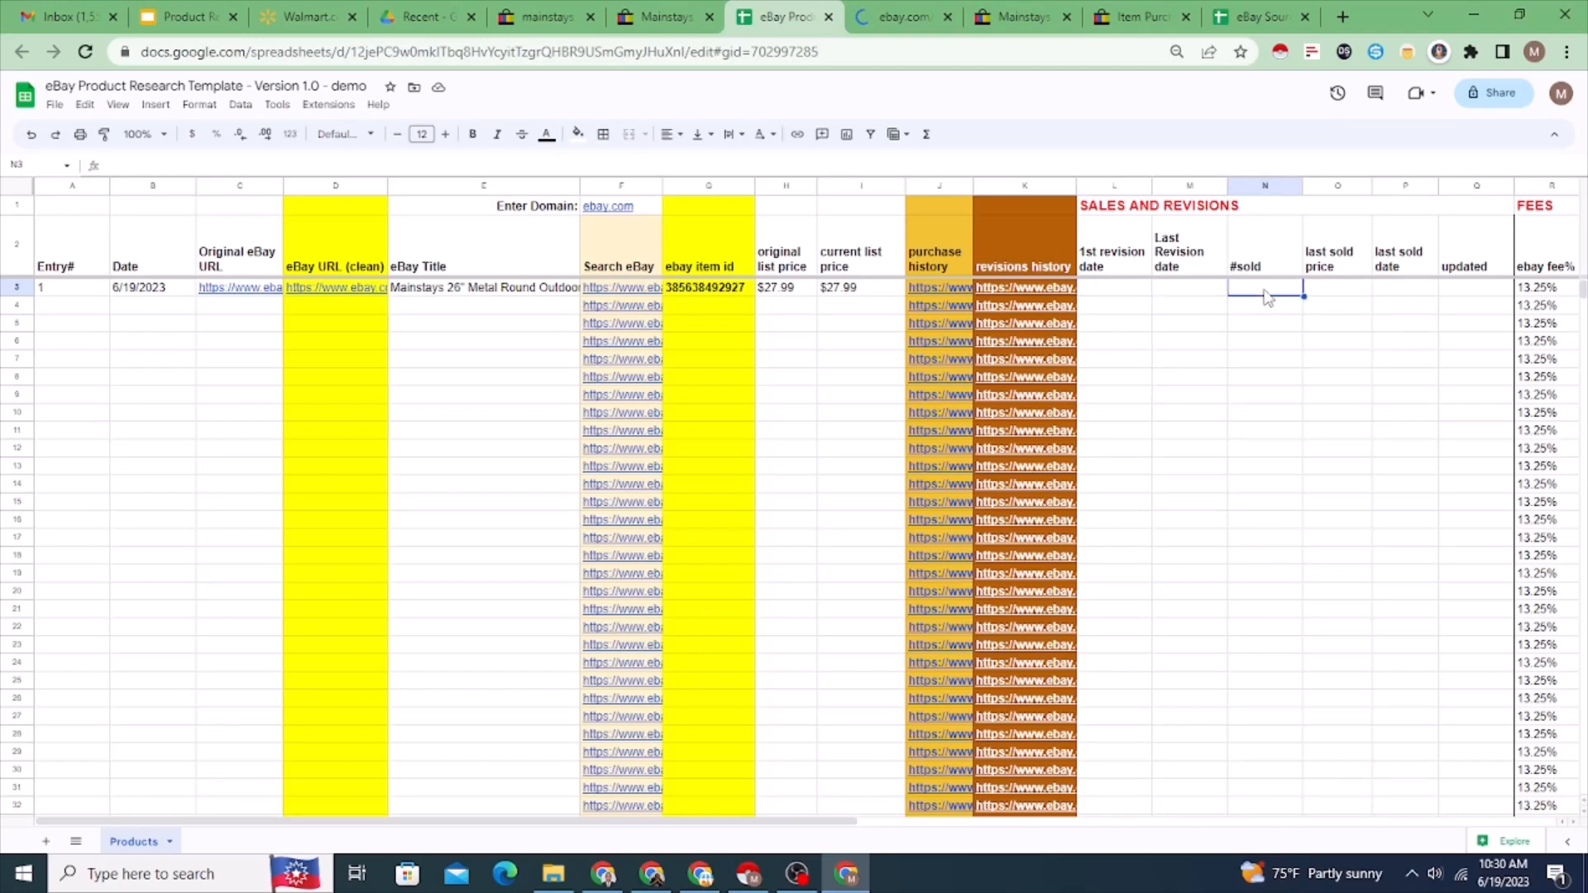
click(655, 16)
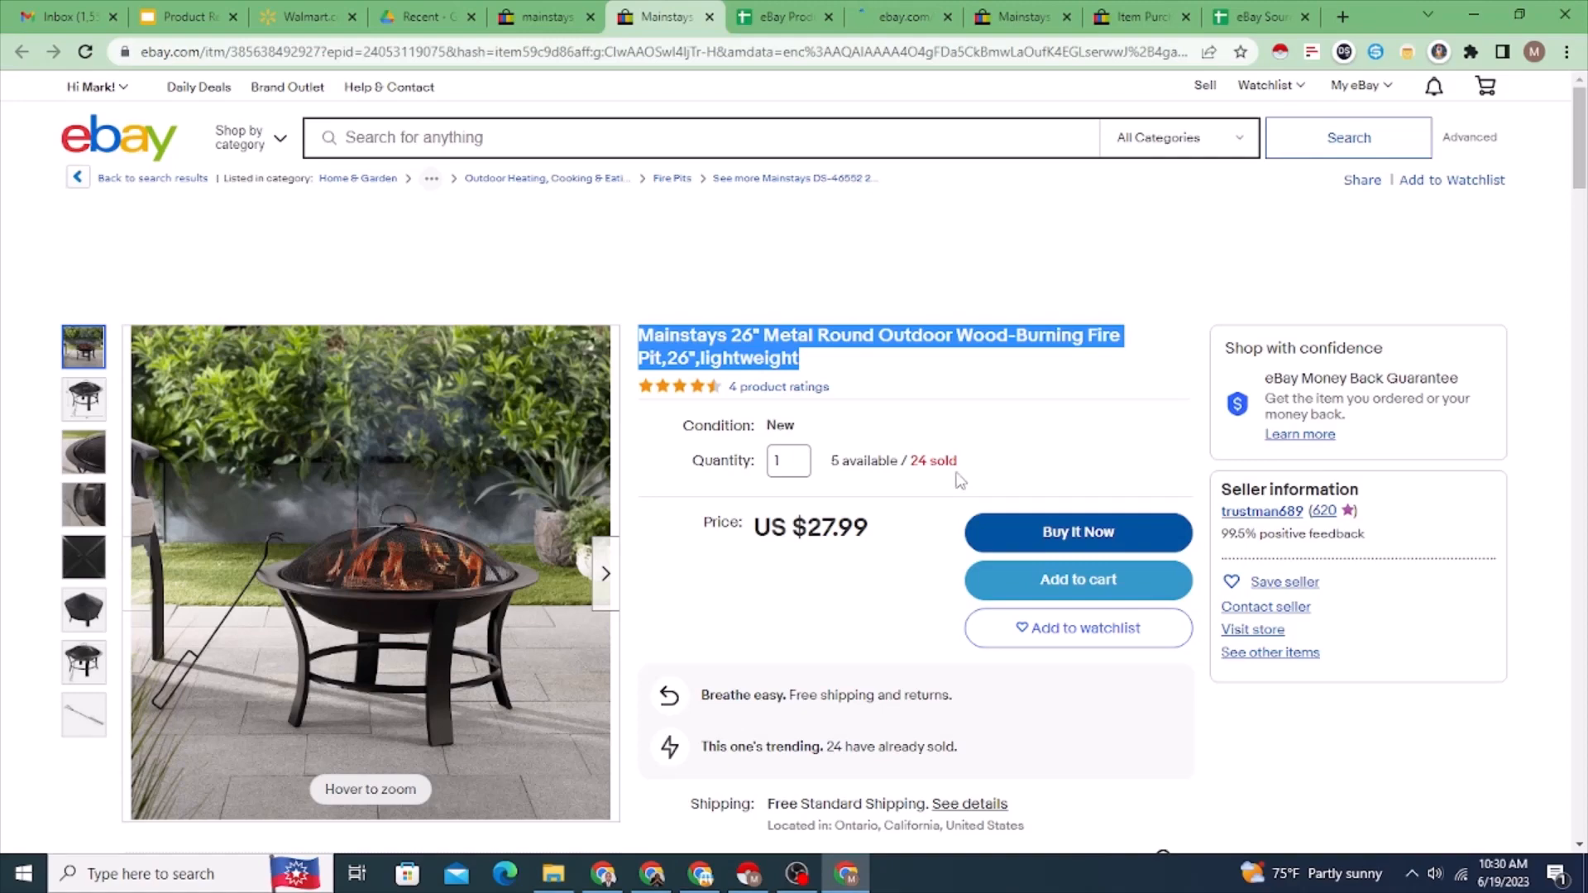
key(ctrl+Tab)
text(24)
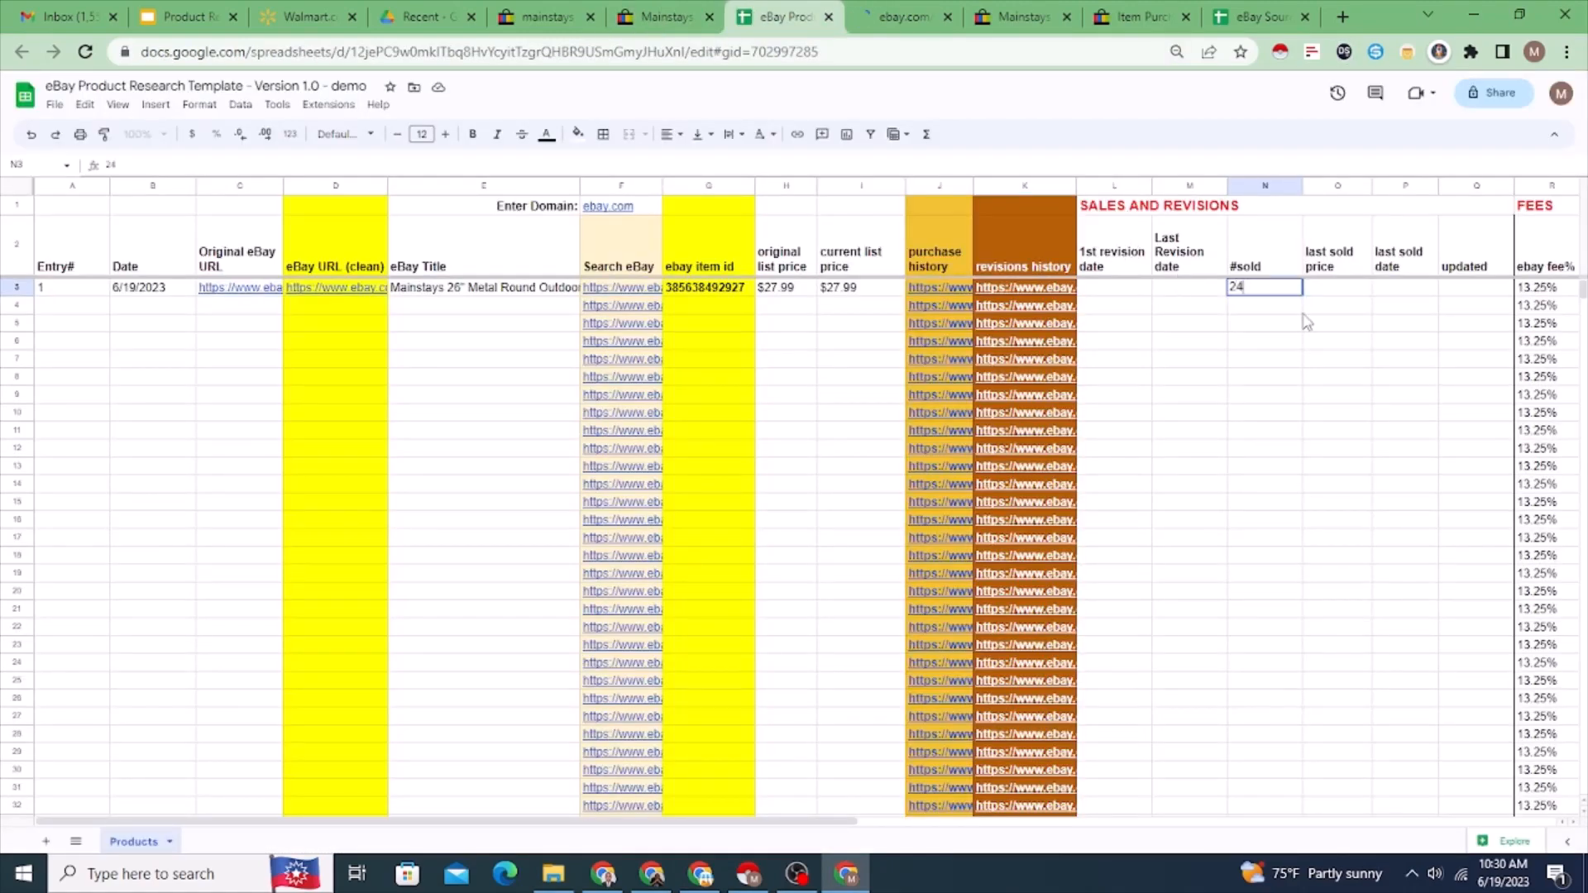
Step: Revisit the fire pit's eBay listing and enter 27.99 as the last sold price in row 3
click(1340, 294)
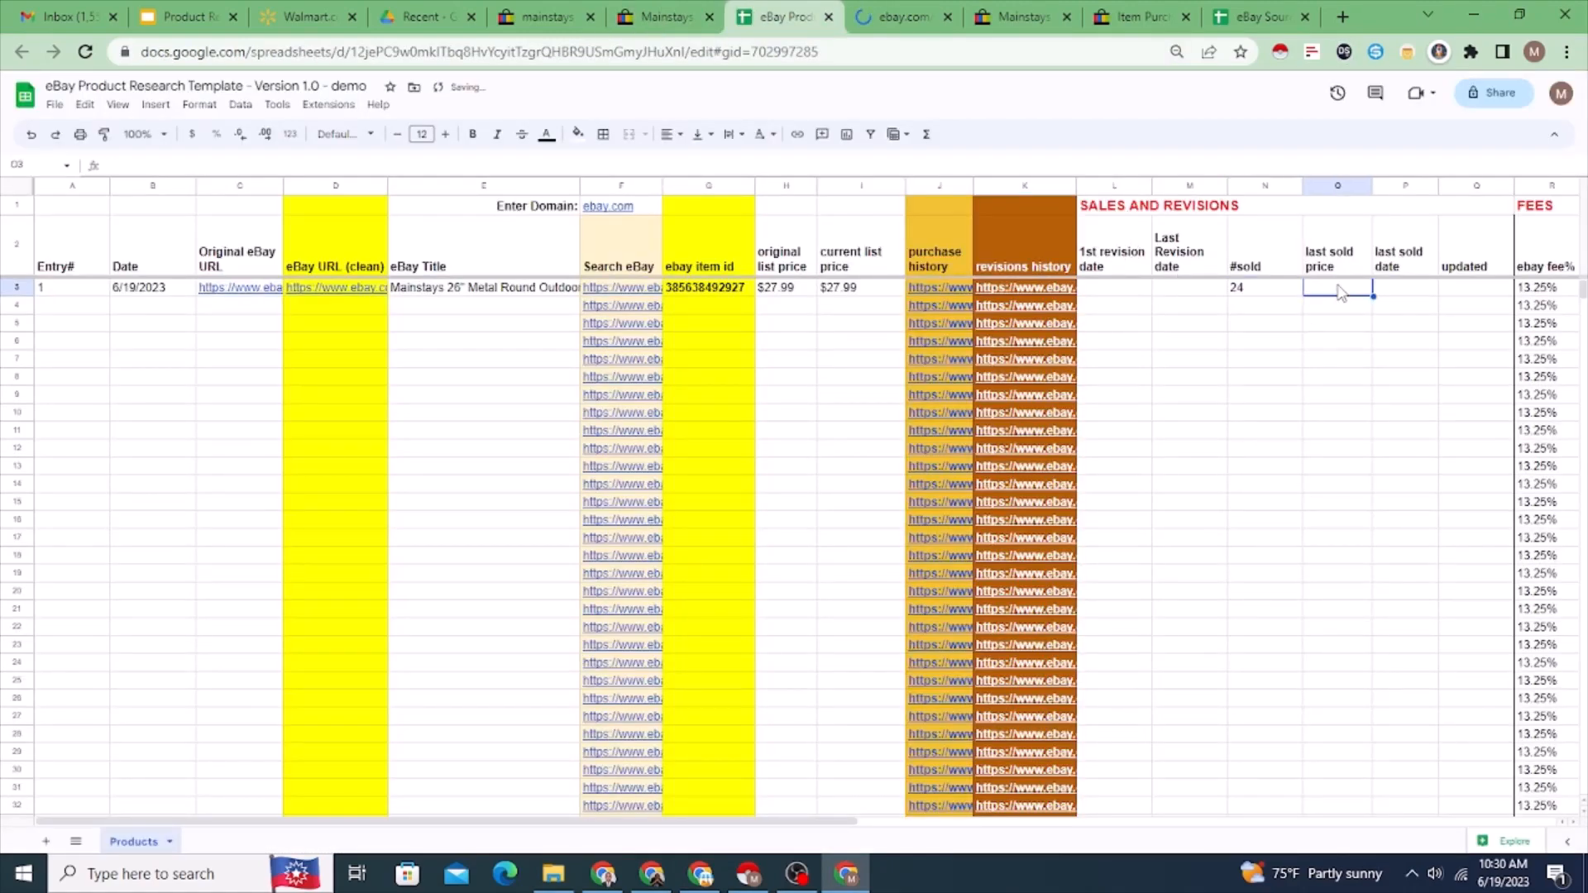
click(654, 16)
key(ctrl+Tab)
text(27.99)
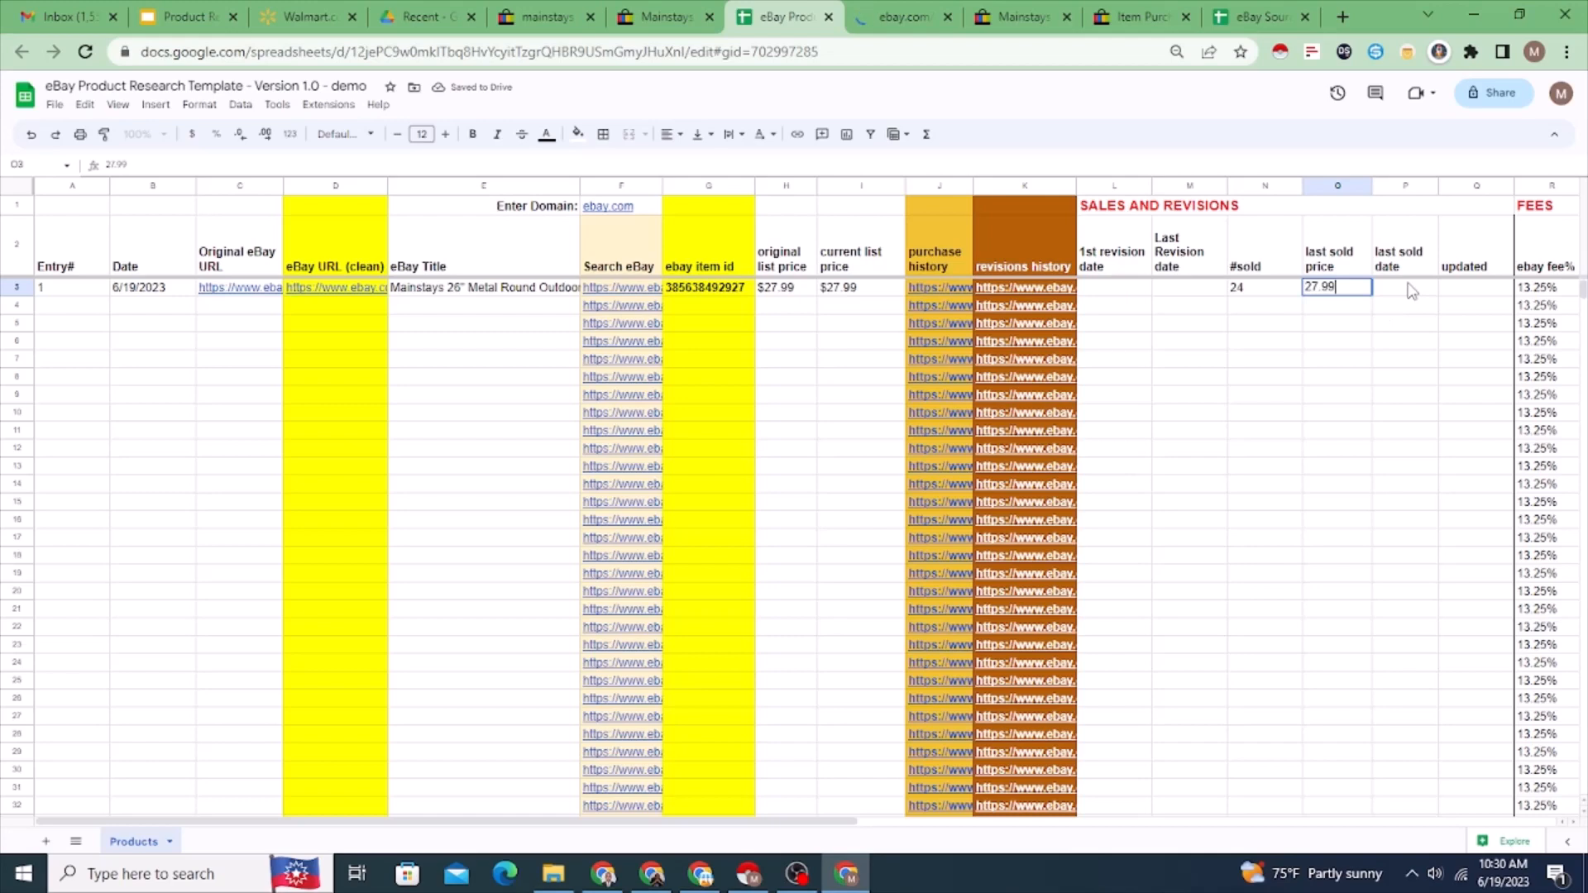
Step: Check the most recent sale in the item's purchase history and enter 6/18/2023 as the last sold date in row 3
click(1411, 289)
click(1128, 25)
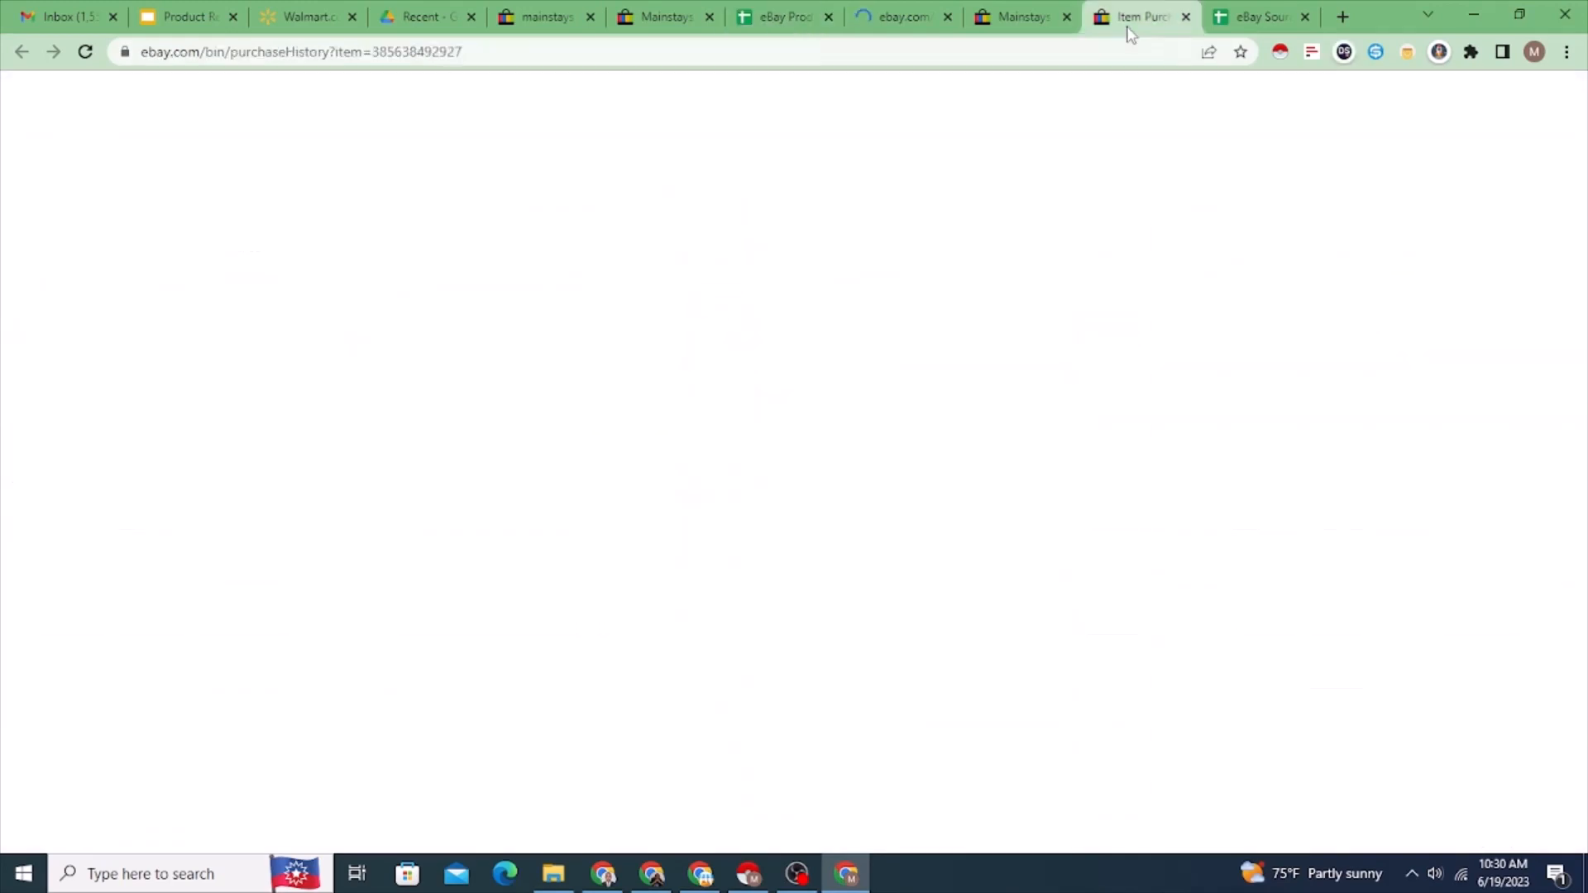
click(734, 23)
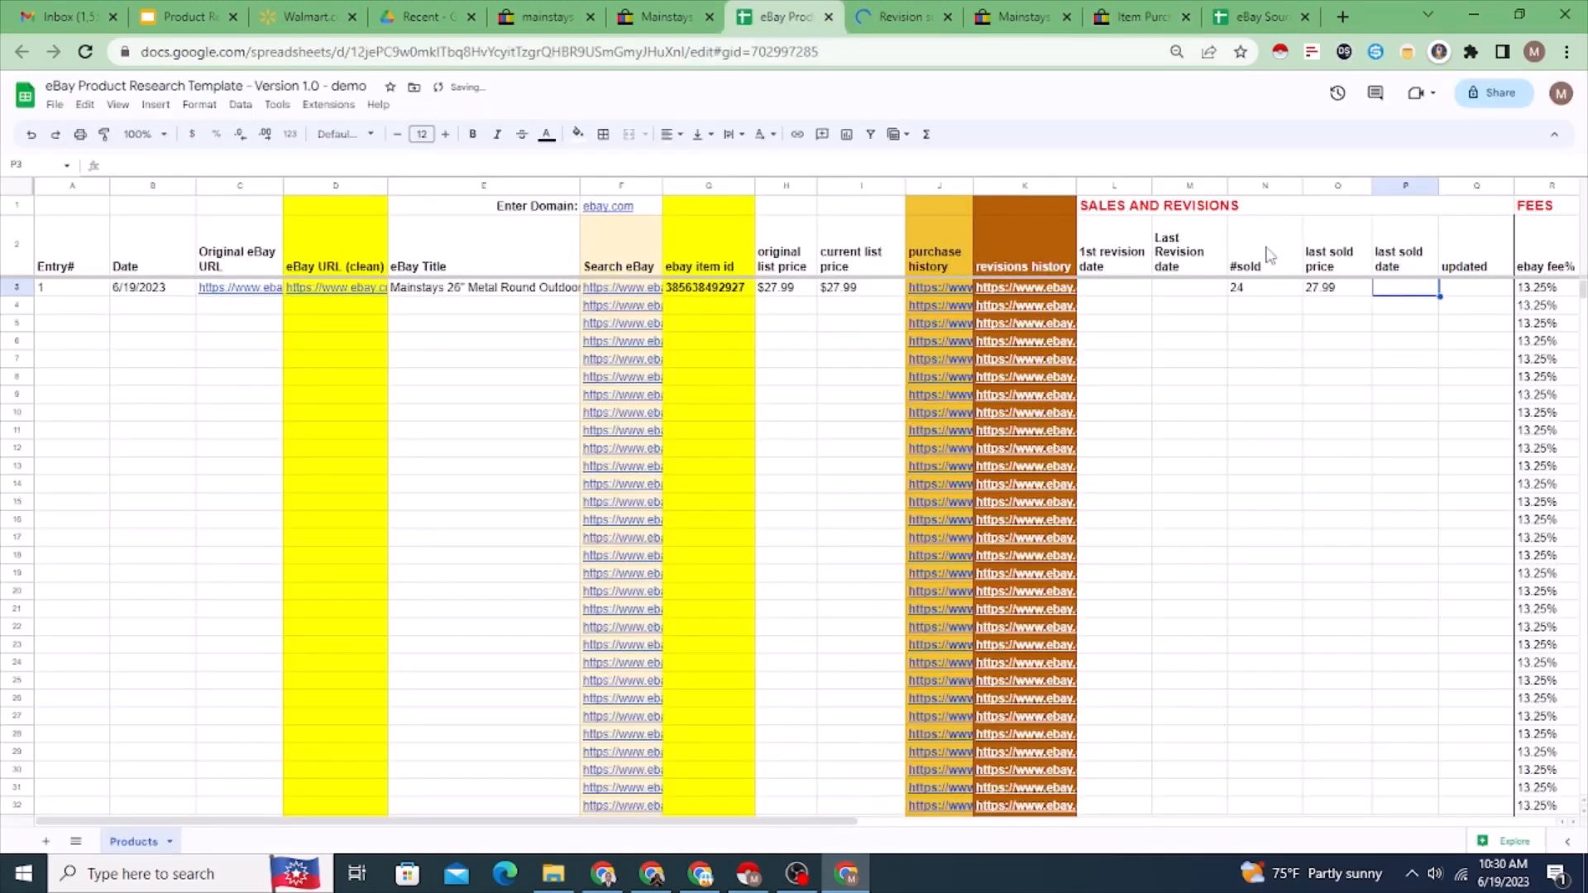
text(6/1)
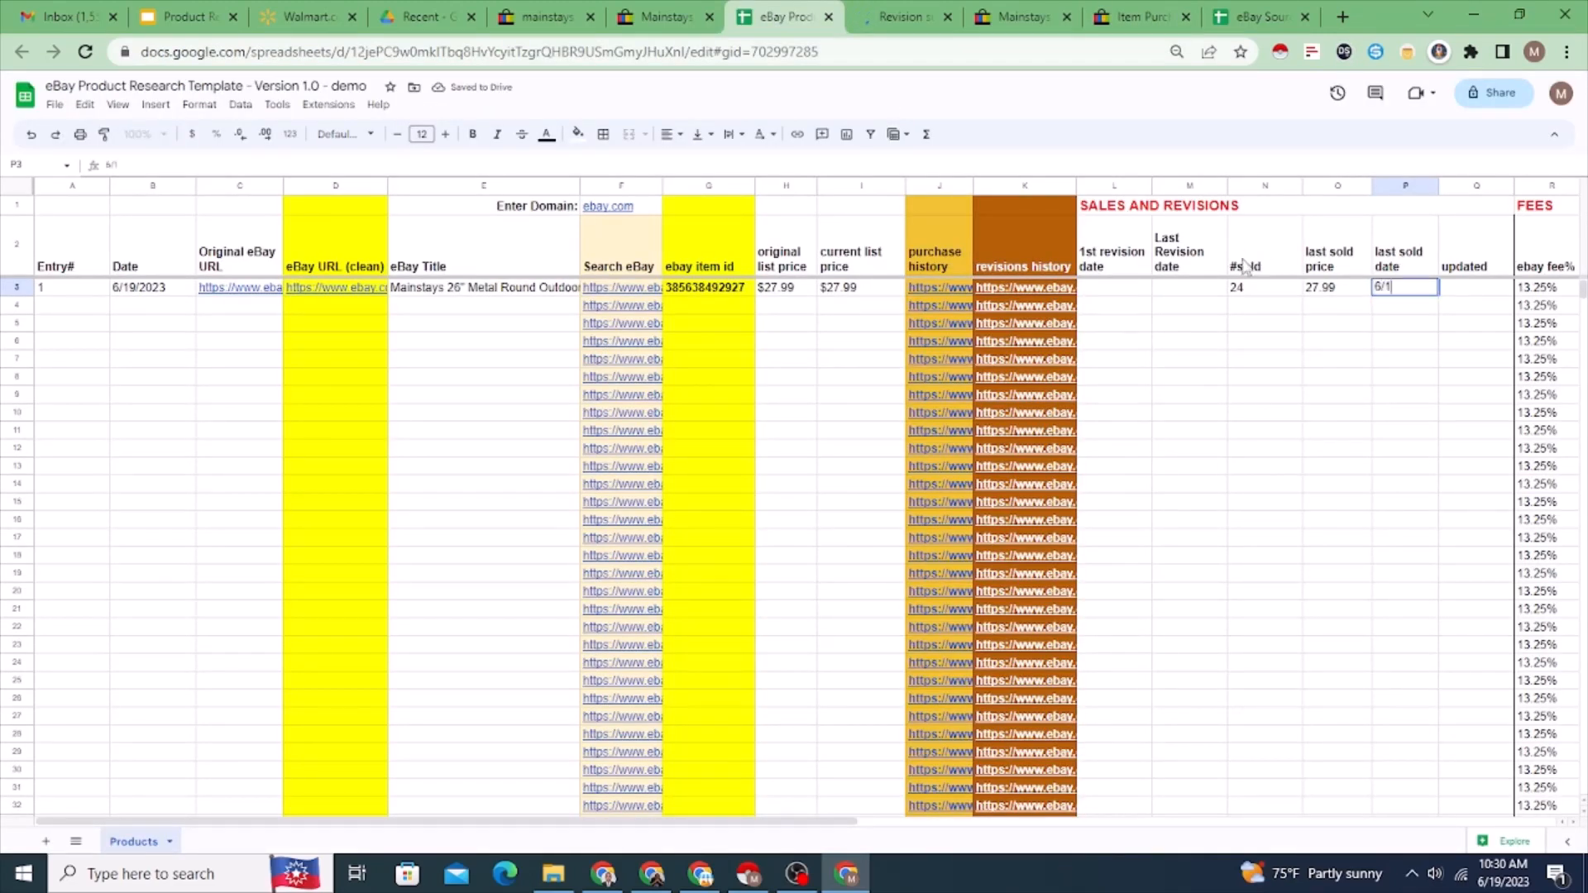
text(8/2023)
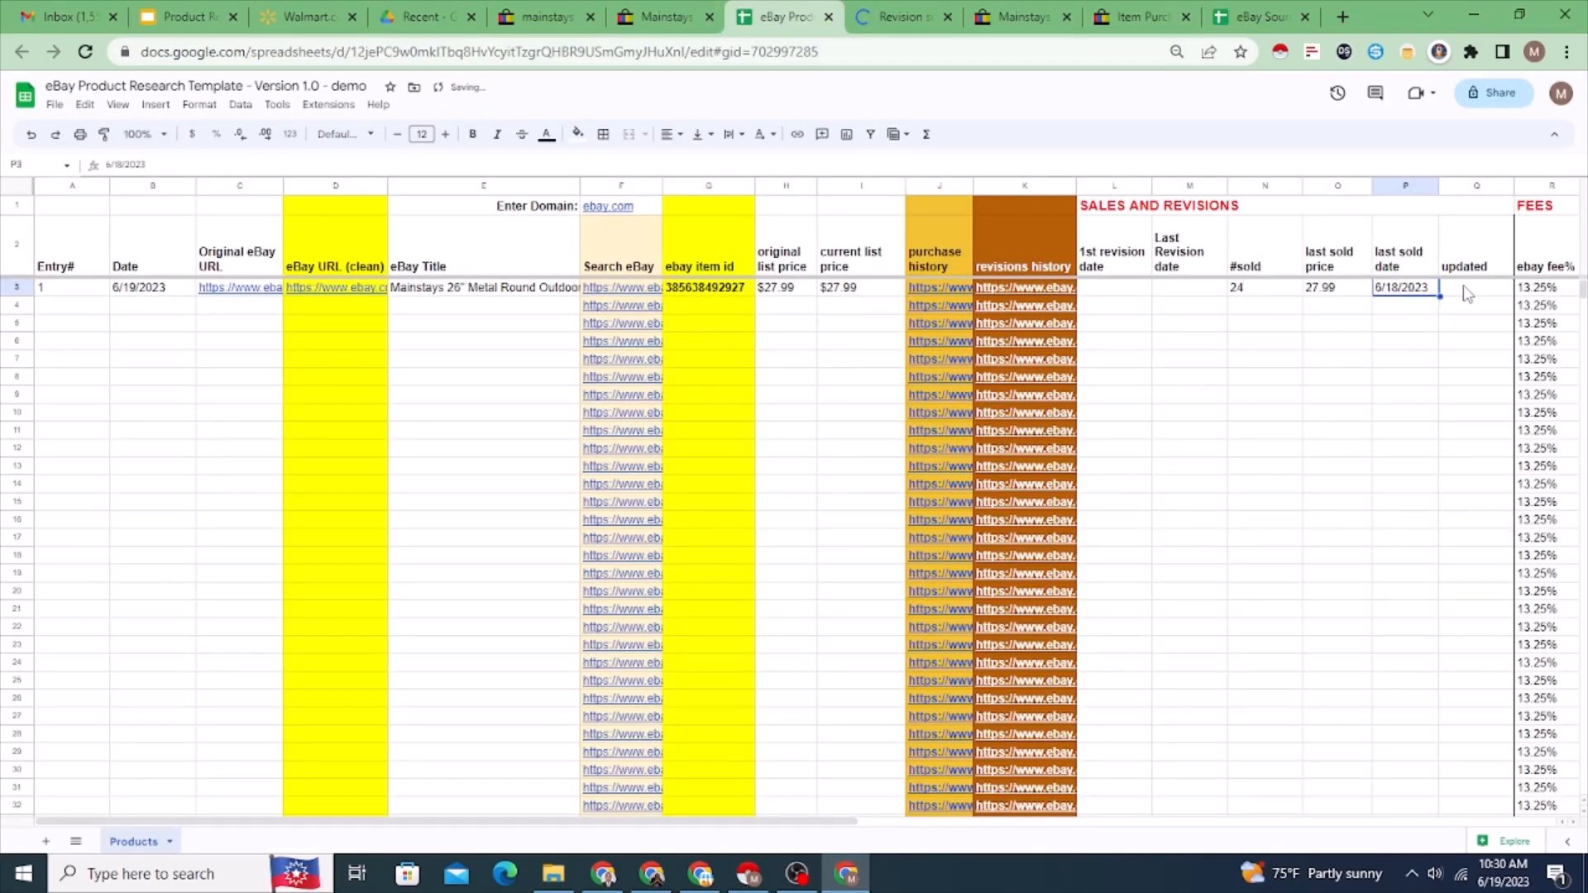
Step: Enter 6/19/2023 in the updated column for the fire pit in row 3
click(1464, 294)
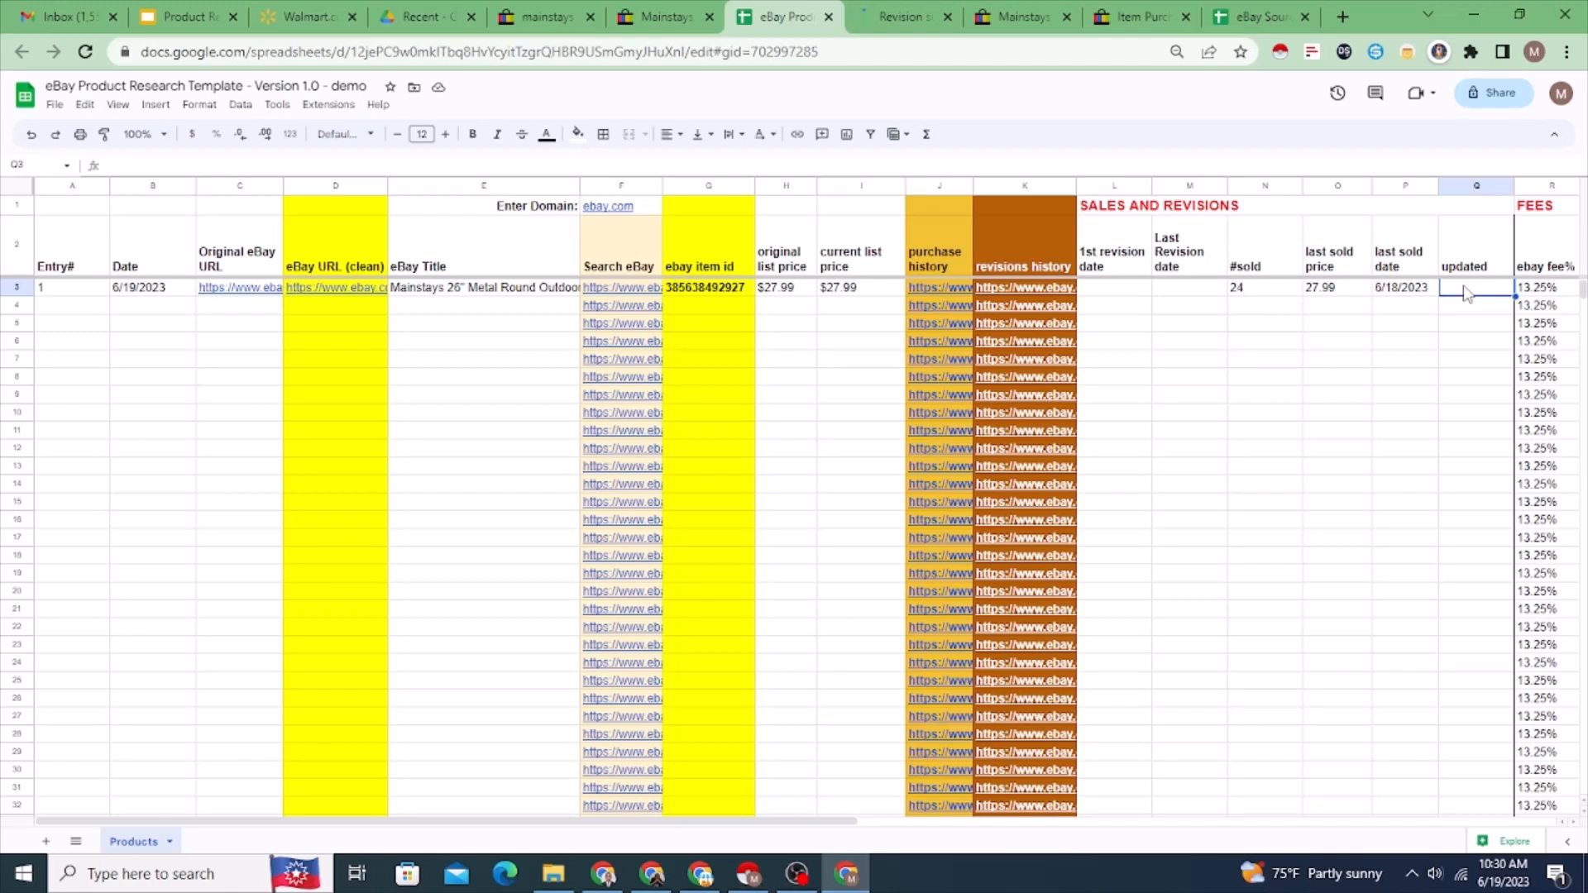
double_click(1411, 288)
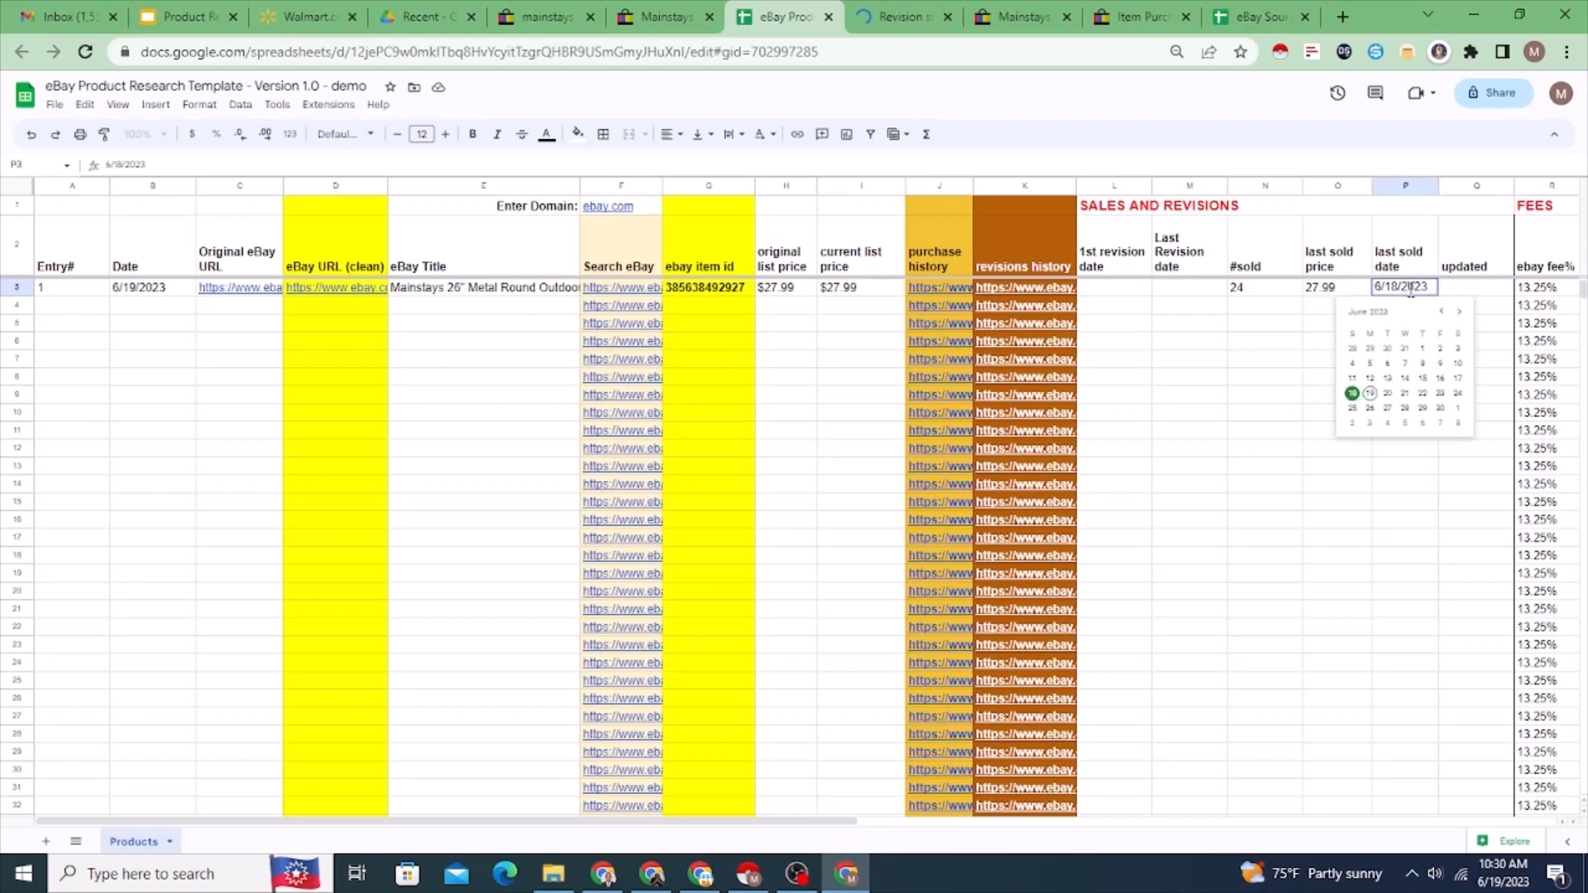
click(1480, 289)
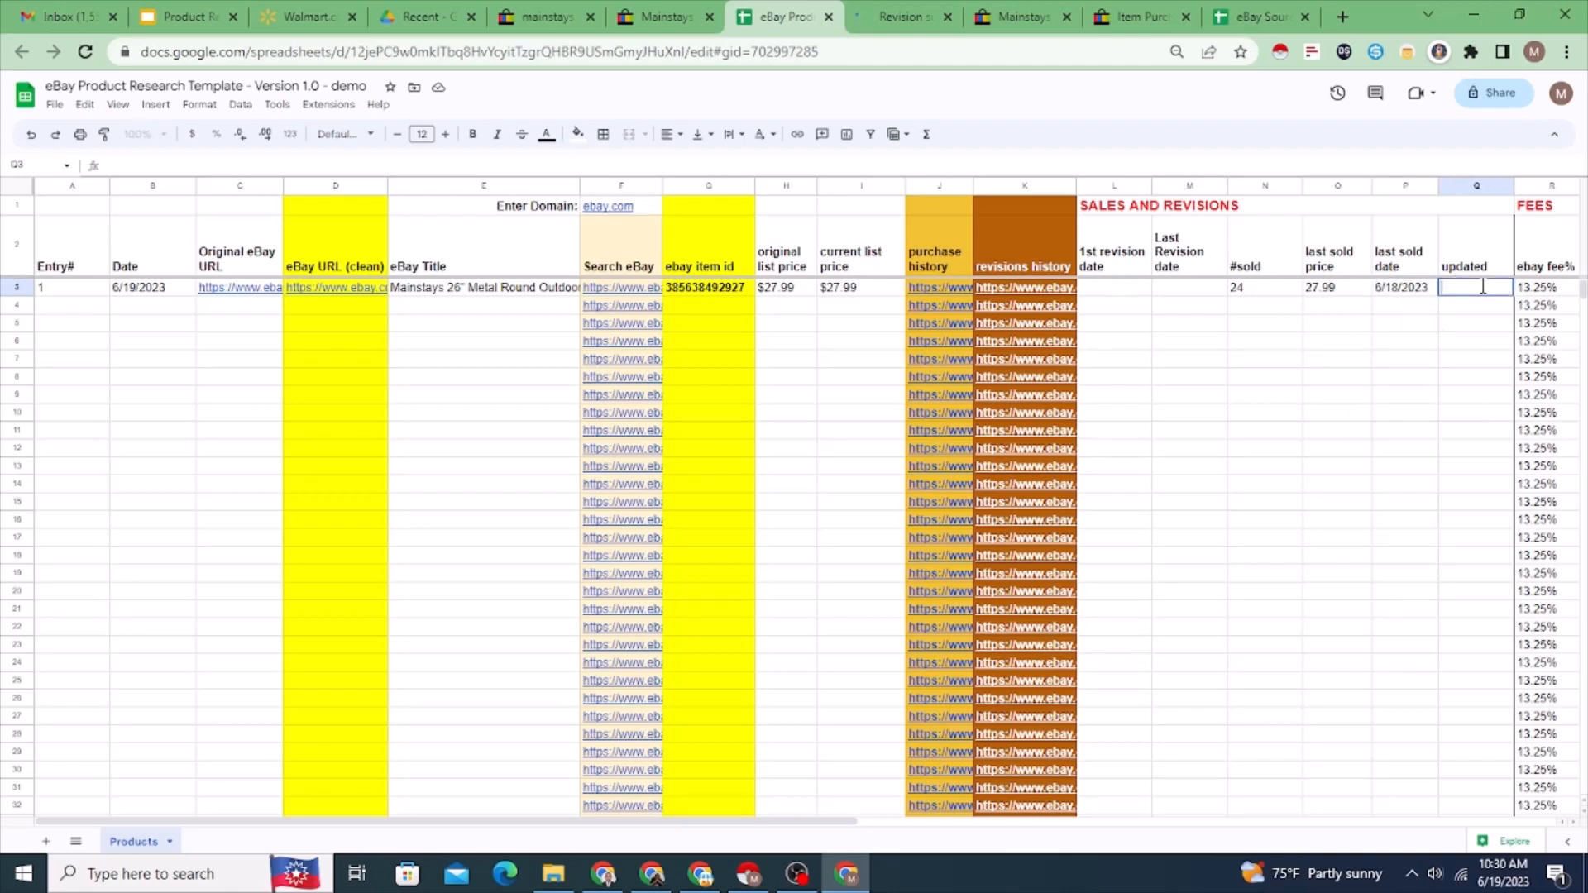
click(1454, 324)
click(1463, 289)
text(6/19/2023)
click(1457, 360)
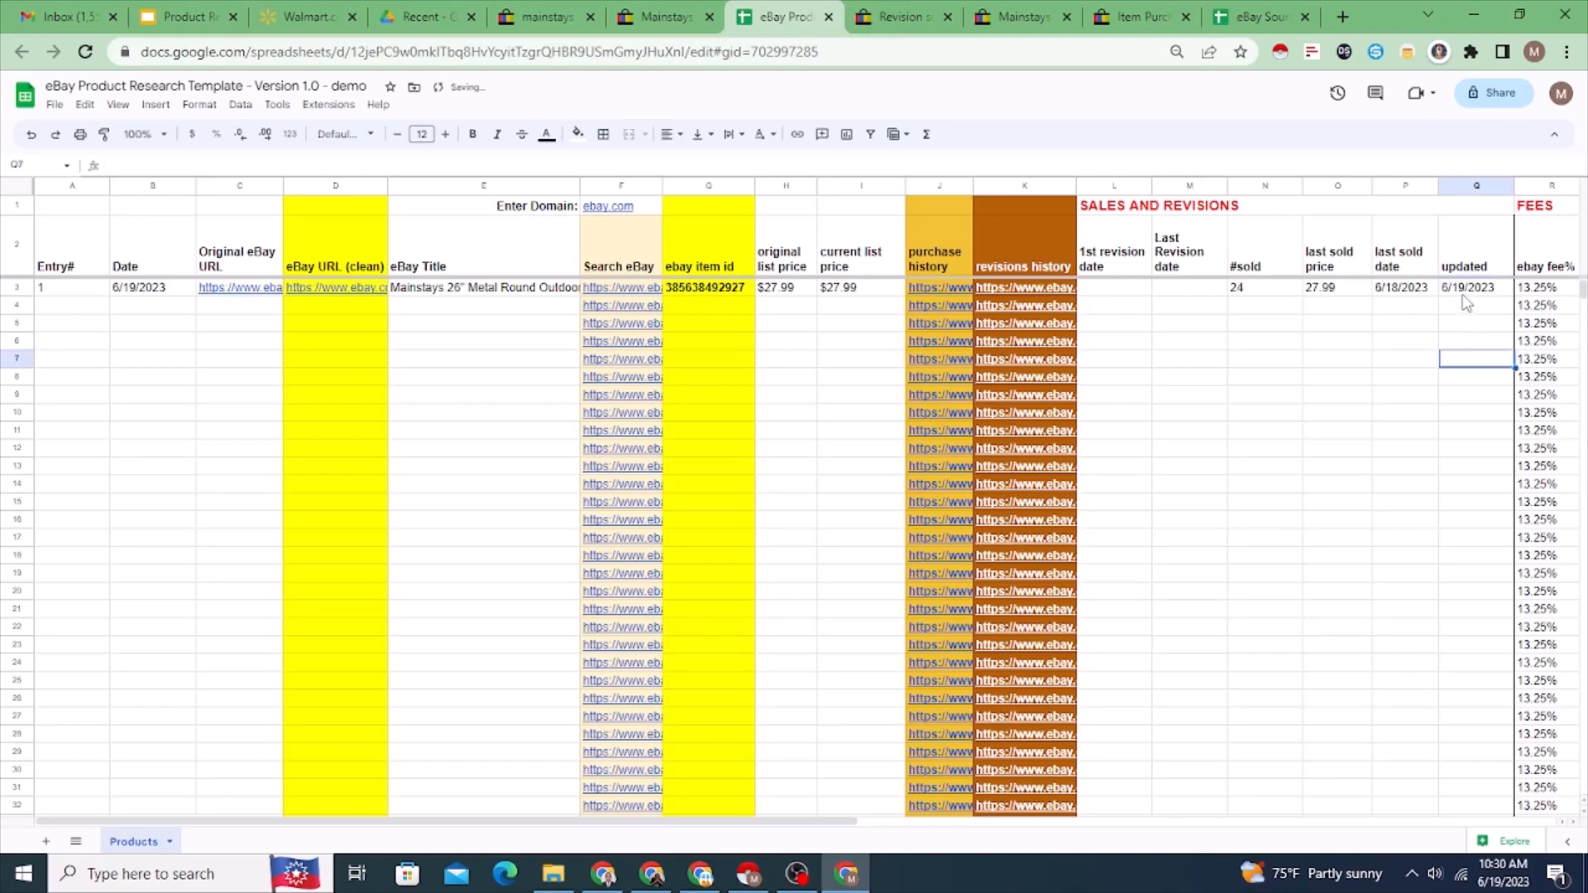
Step: Review the fire pit's eBay fee percentage, eBay fee, payout formula and list prices in row 3
click(1465, 291)
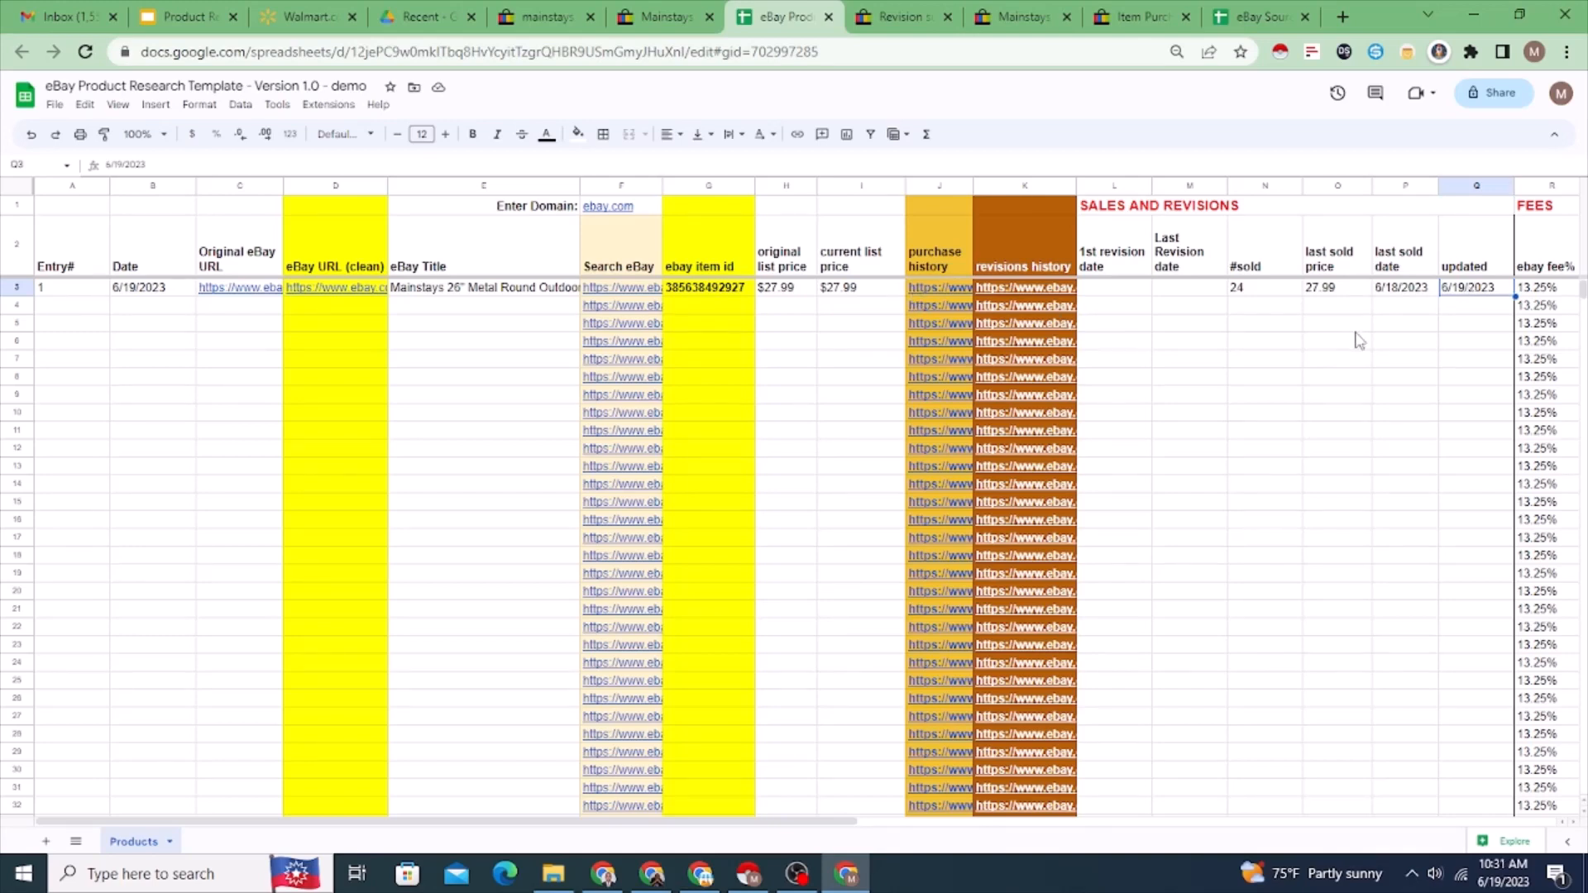
scroll(1357, 339, right, 3)
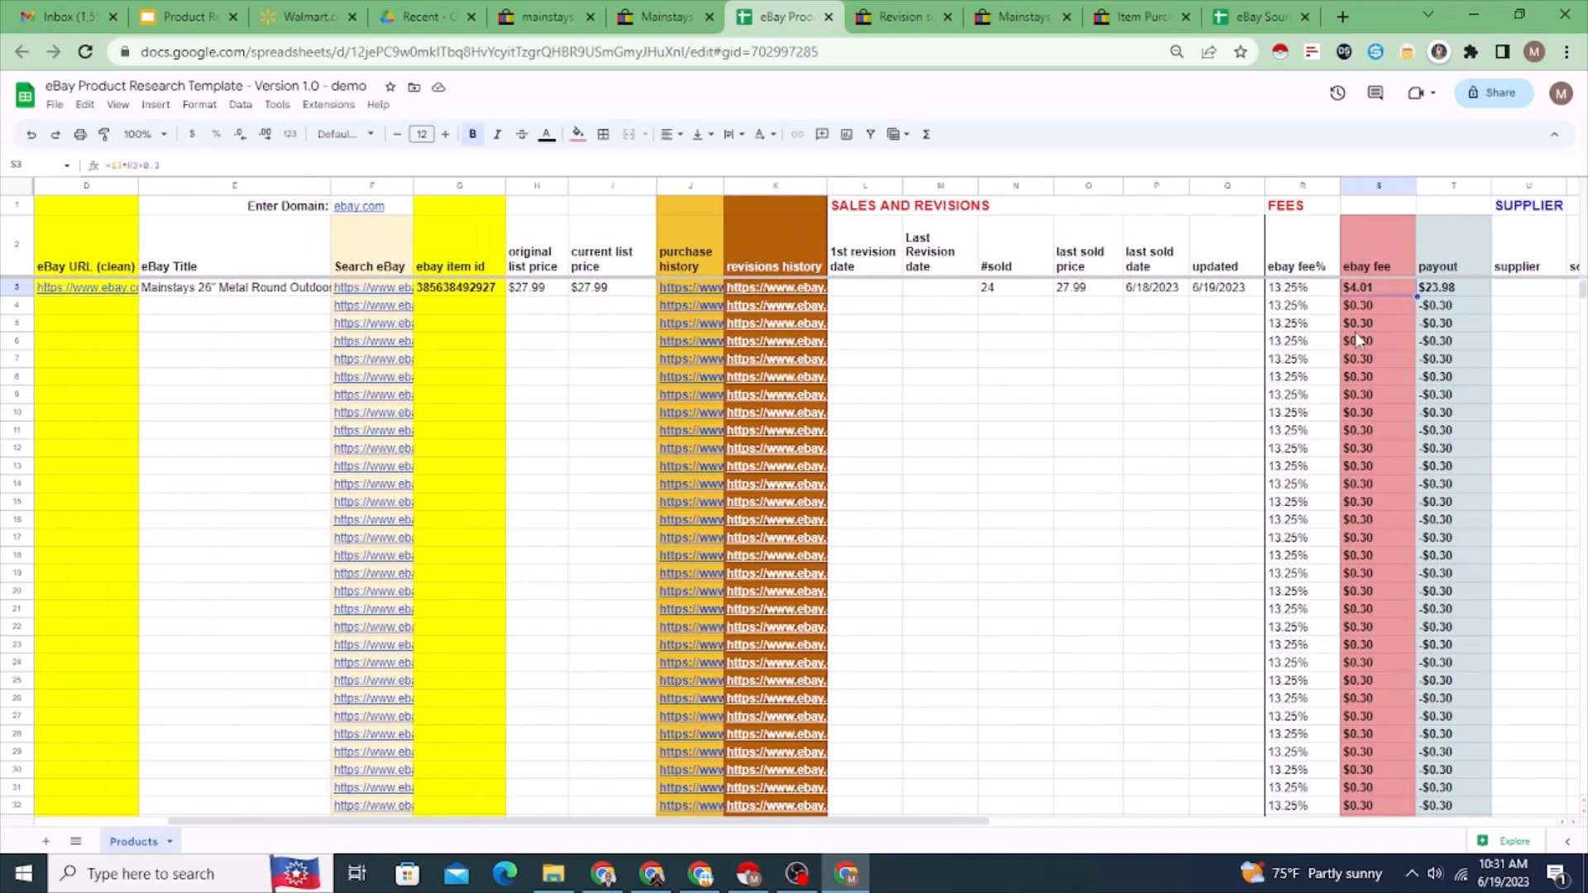
key(Right)
key(Right)
key(Left)
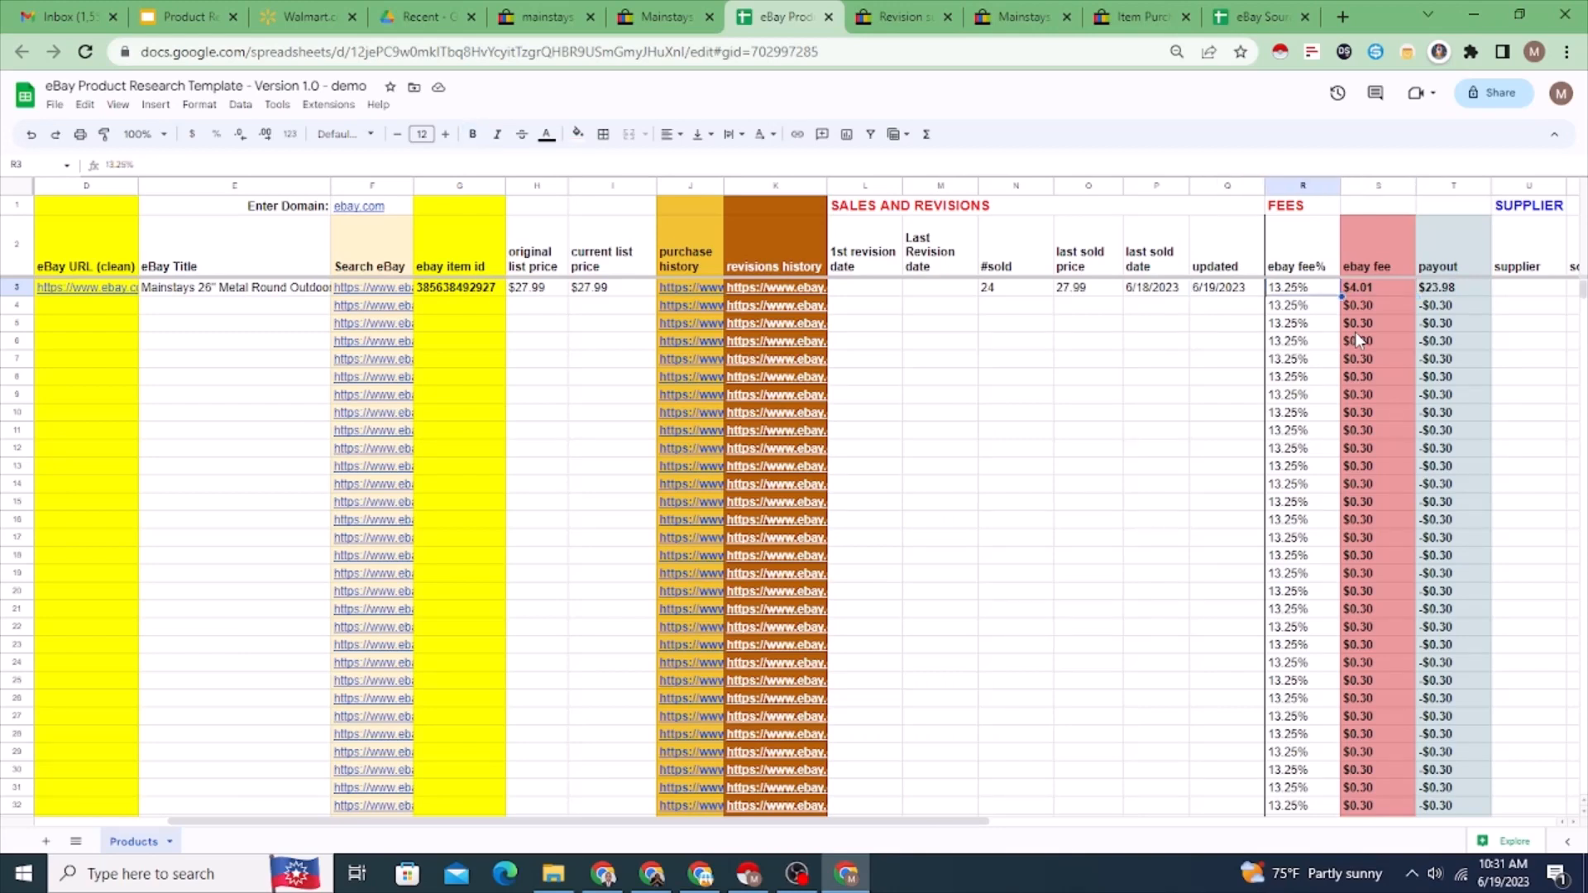
key(Right)
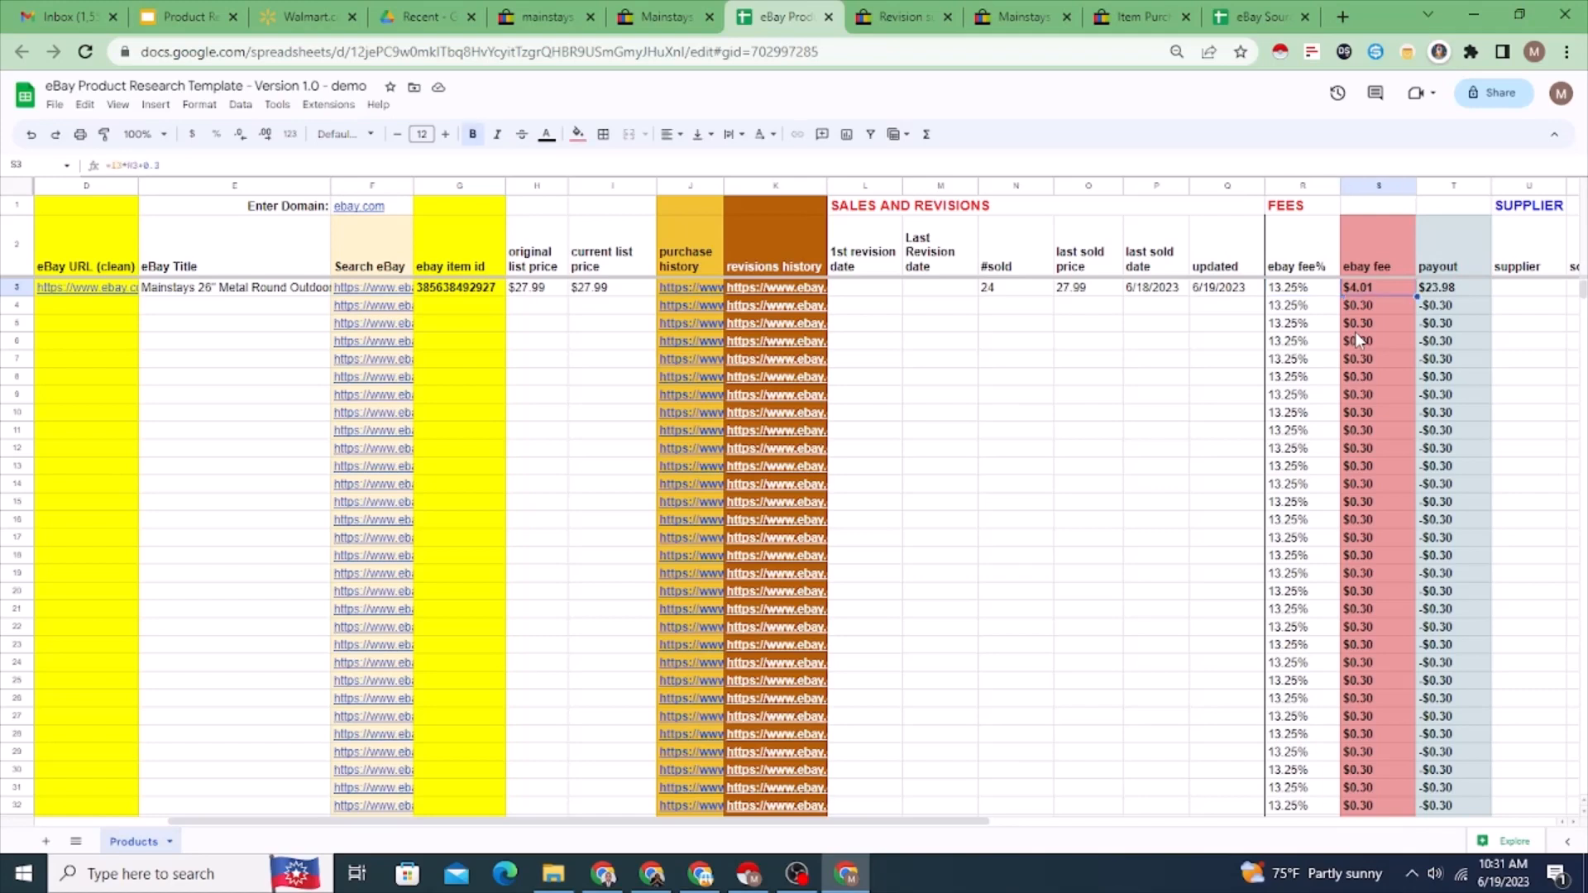
key(Left)
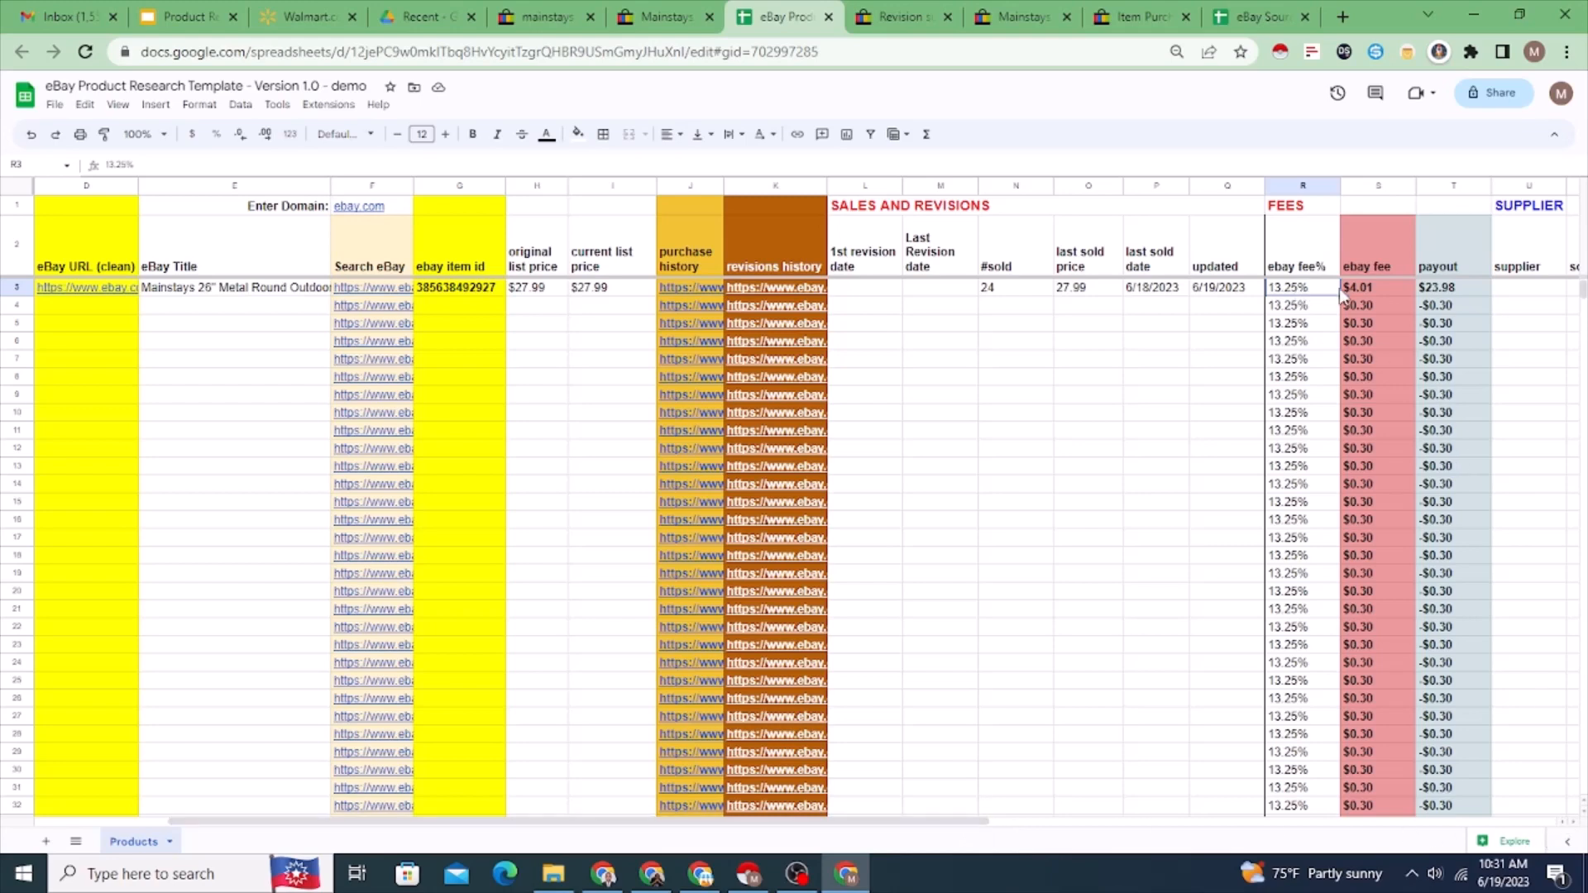
click(1363, 286)
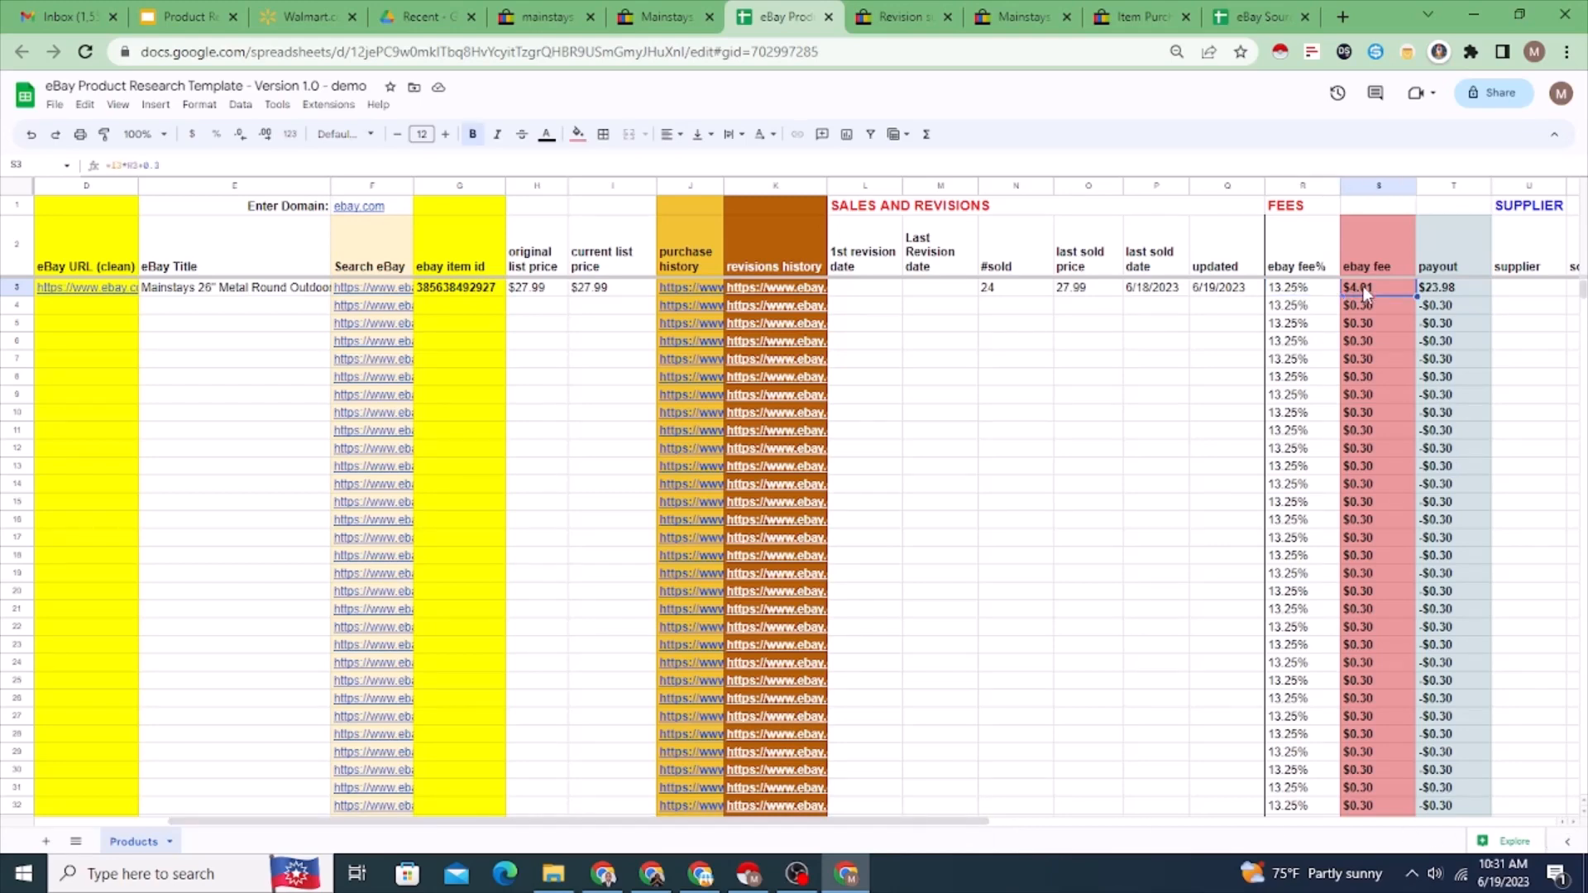
double_click(1456, 287)
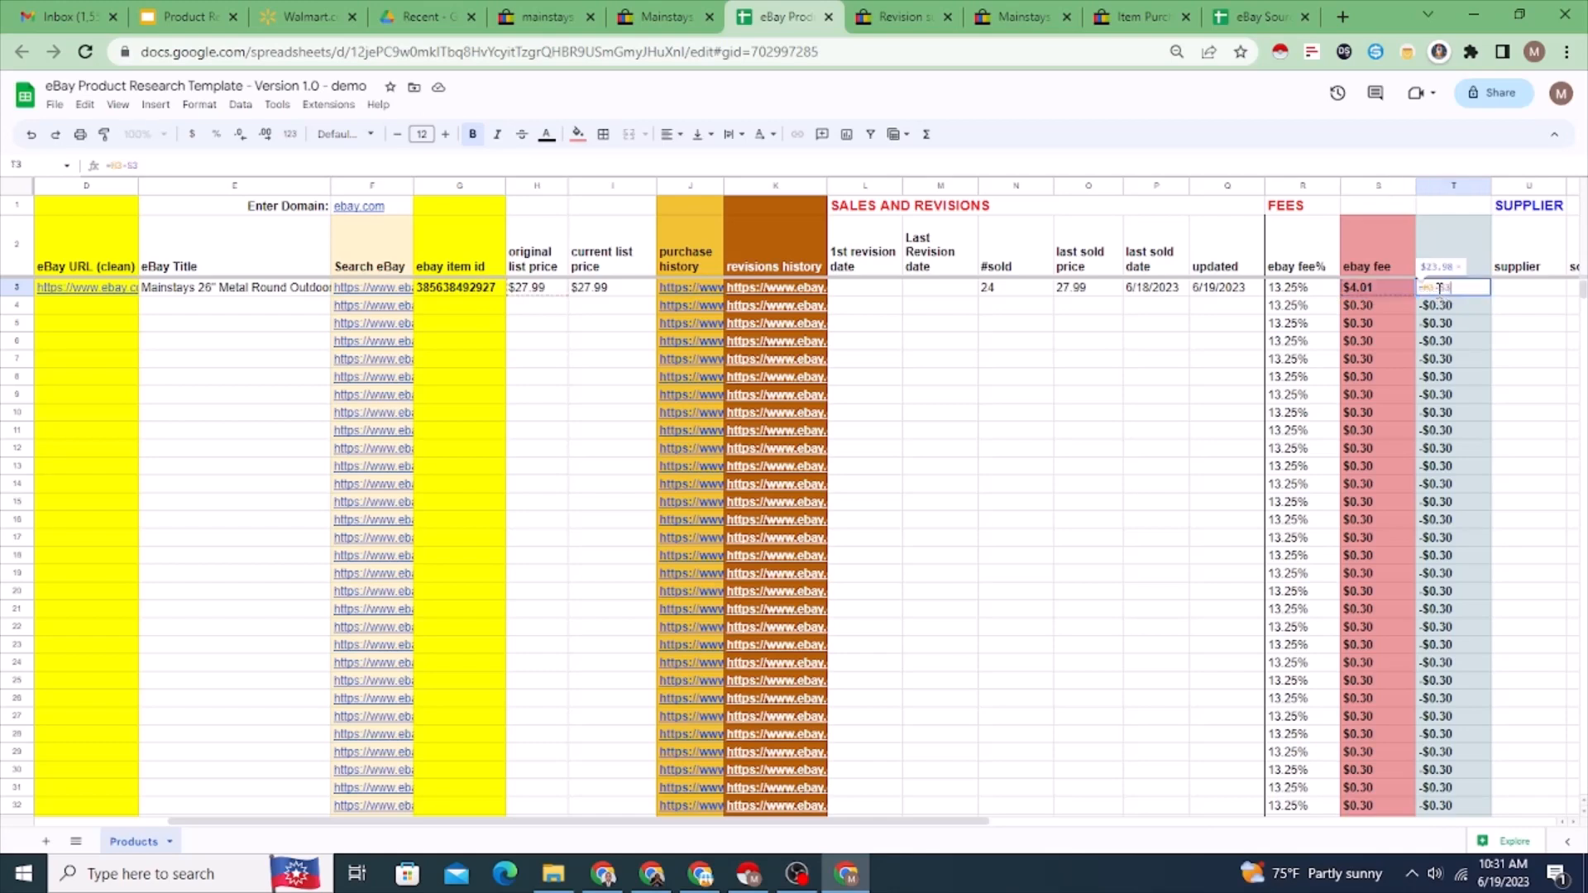
key(Escape)
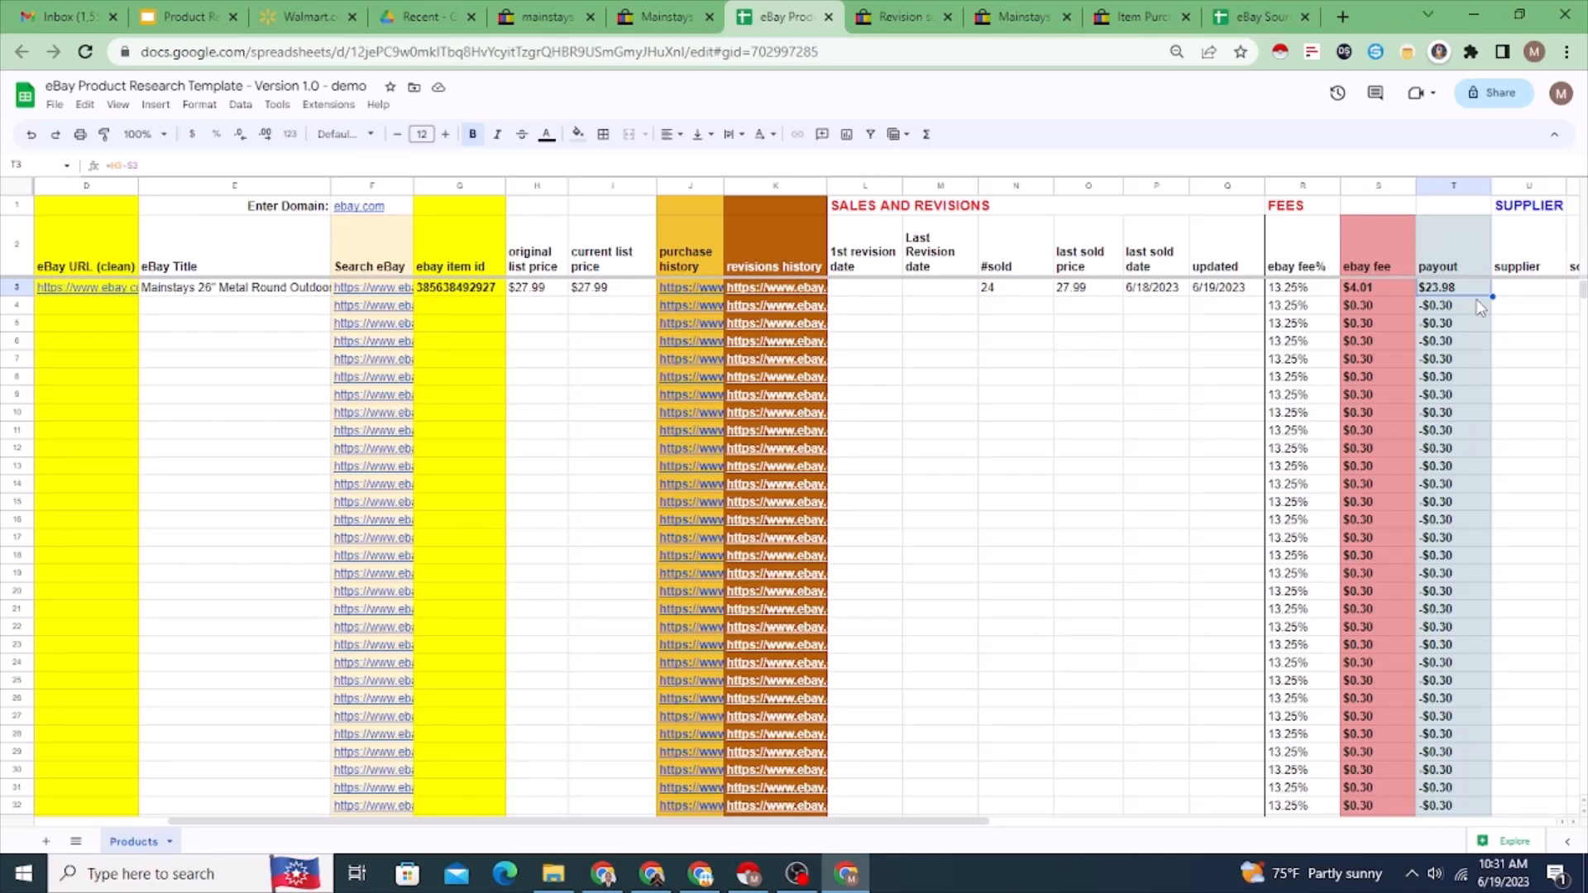
key(Left)
key(Left)
key(Left)
key(Left)
key(Left)
key(Left)
key(Left)
key(Left)
key(Left)
key(Left)
key(Left)
key(Left)
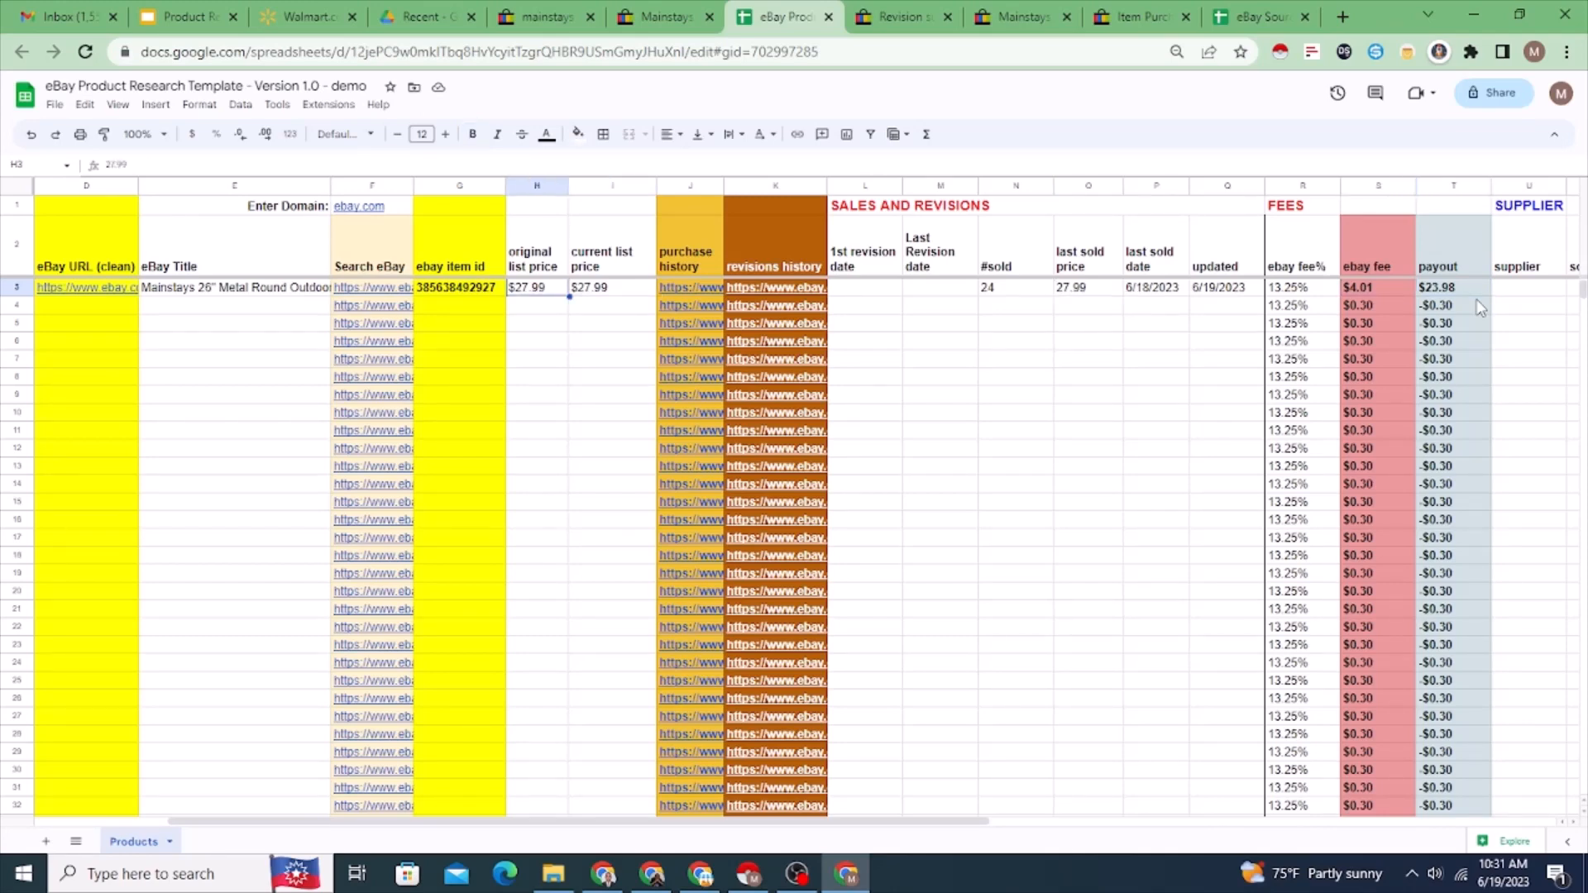
key(Right)
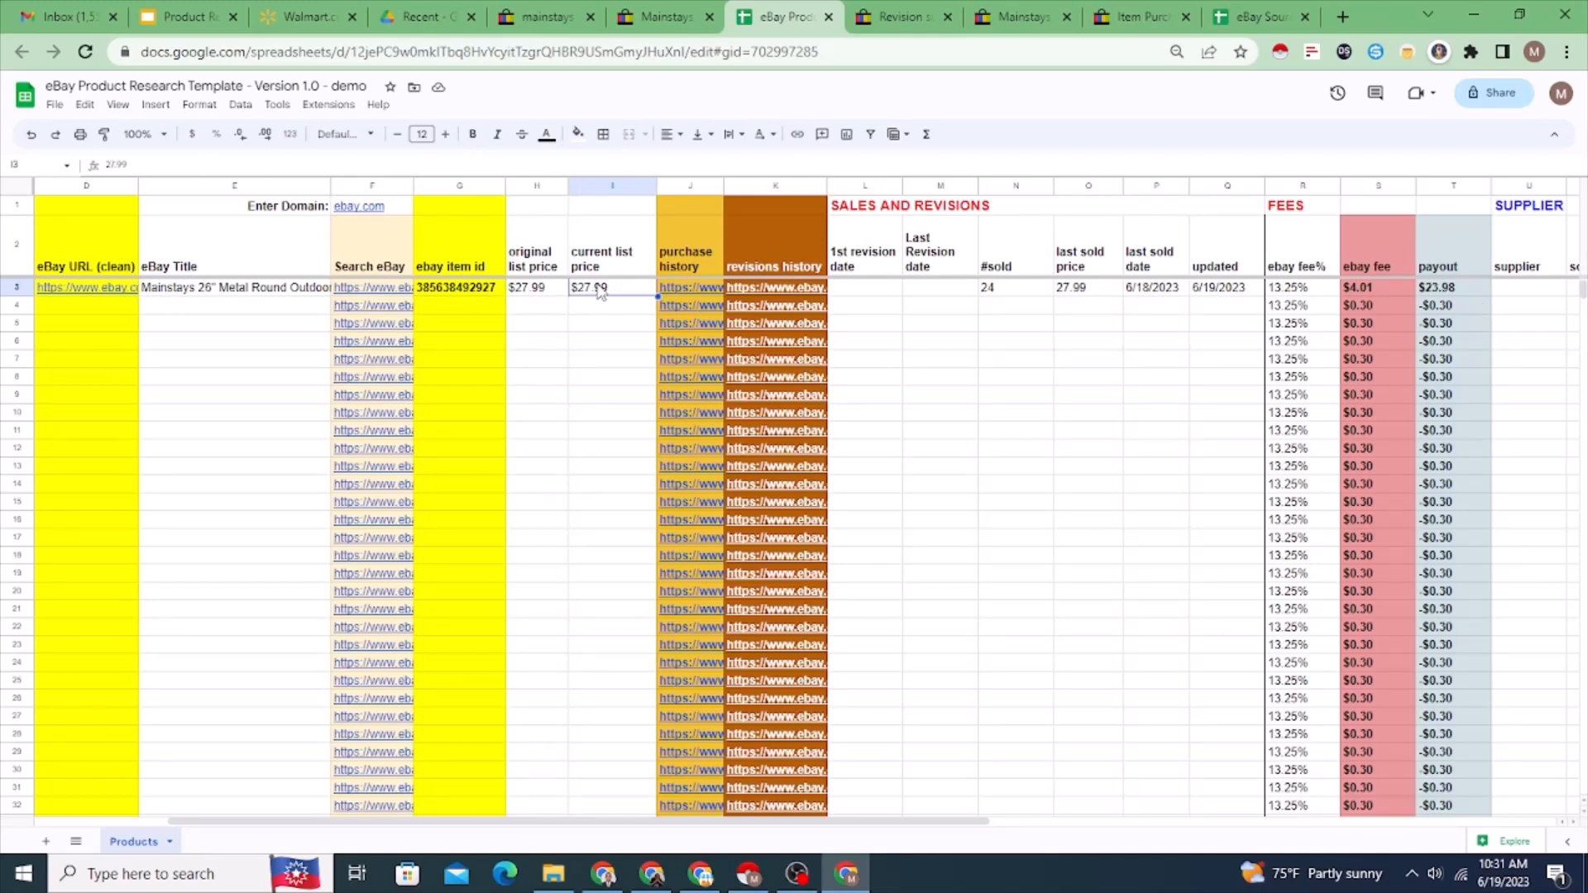
Step: Check the shipping terms and price on the fire pit's eBay listing, and return to the research spreadsheet
click(666, 17)
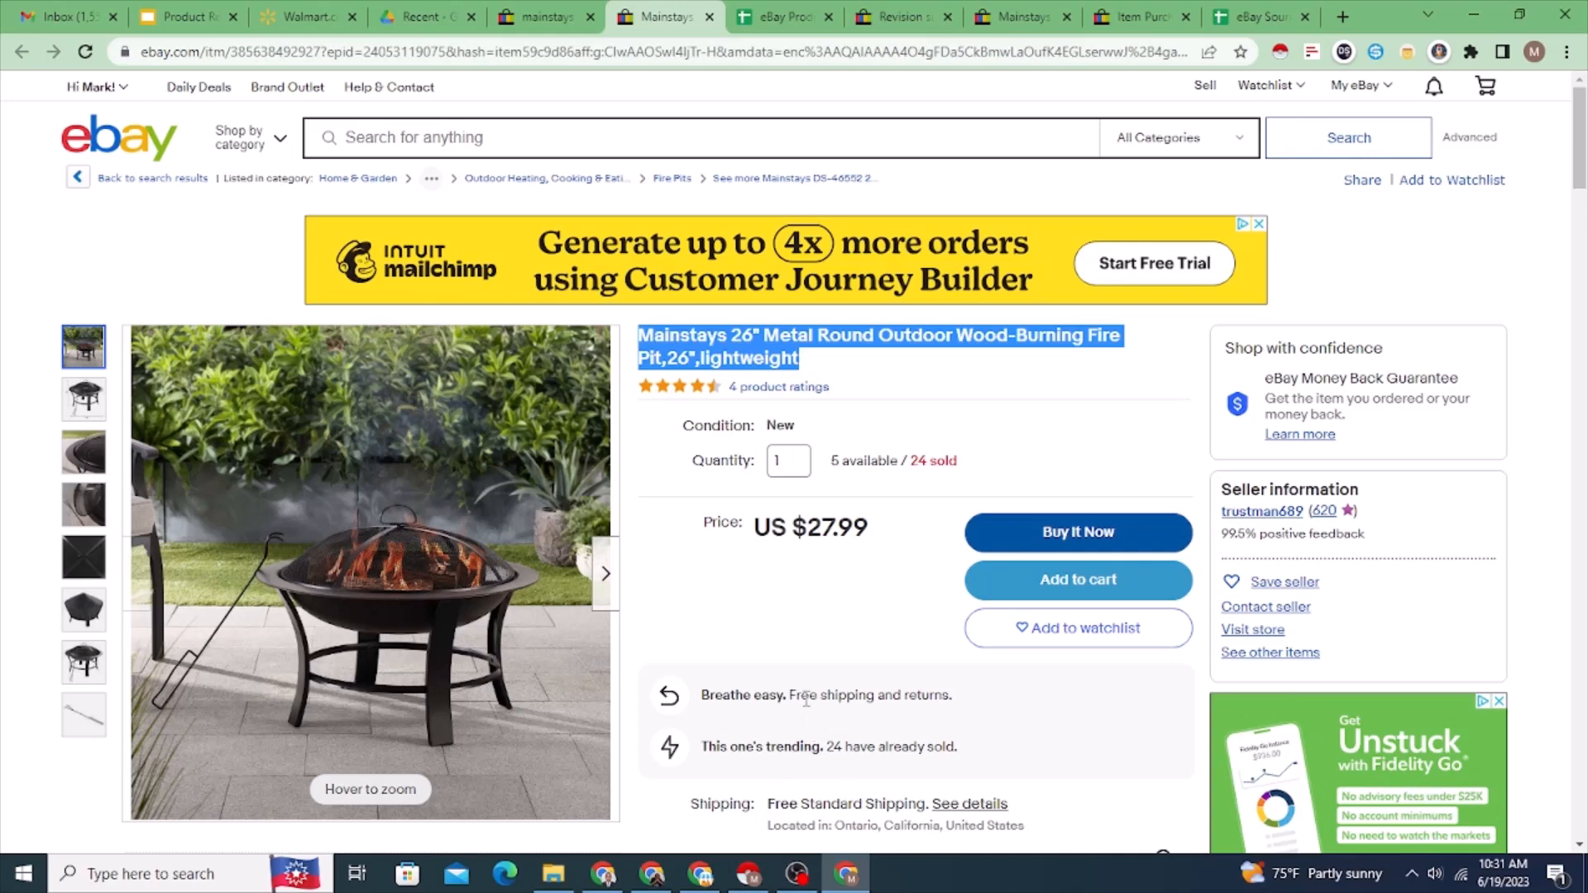
drag(790, 694, 984, 703)
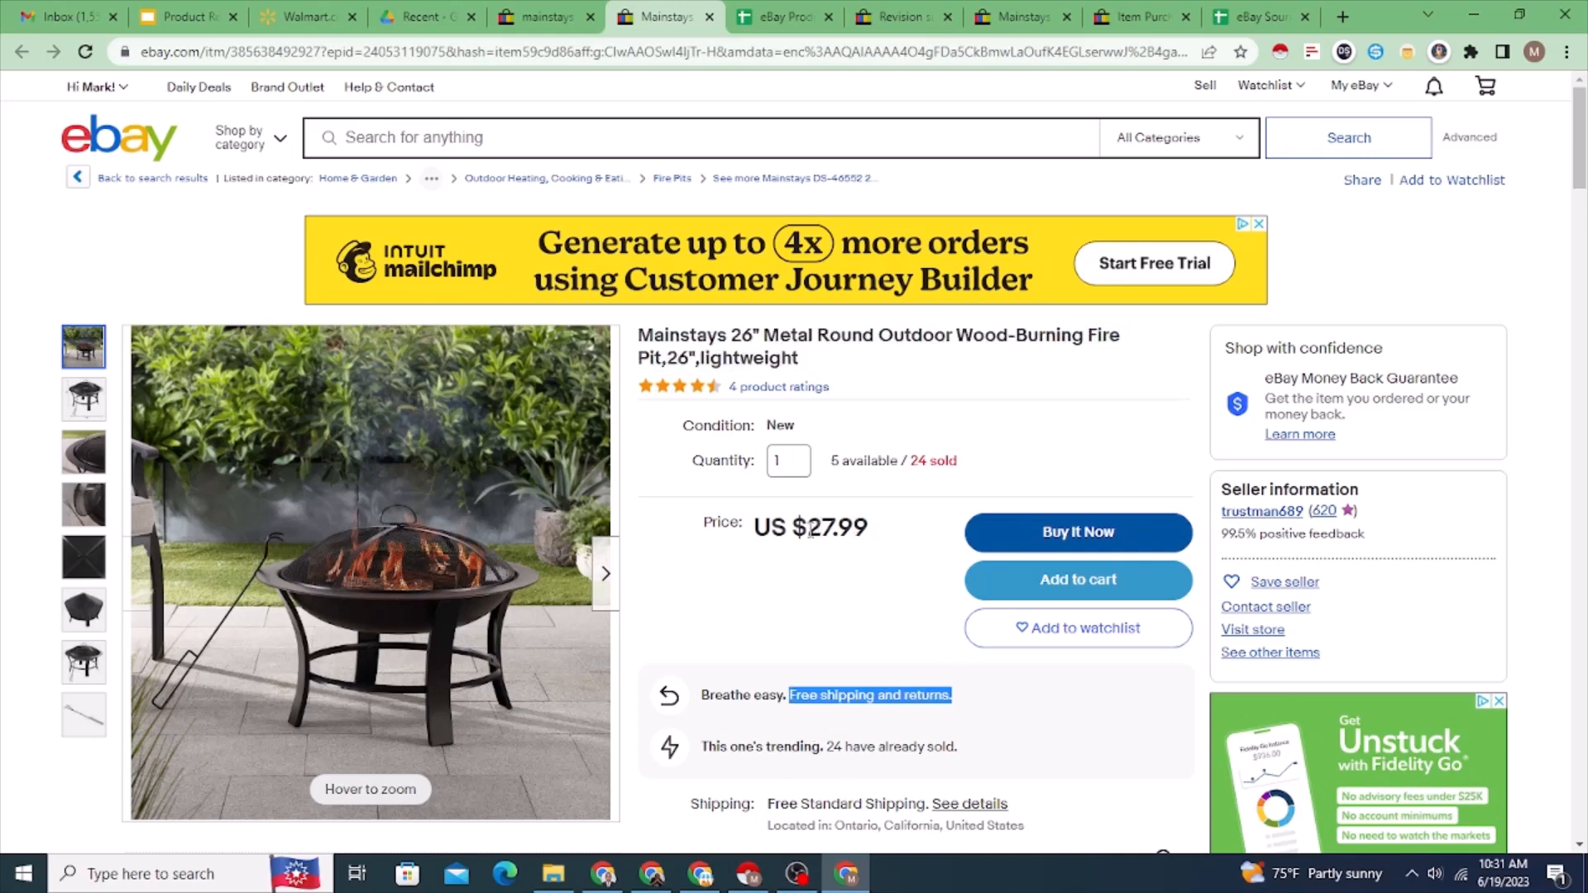
drag(808, 530, 876, 536)
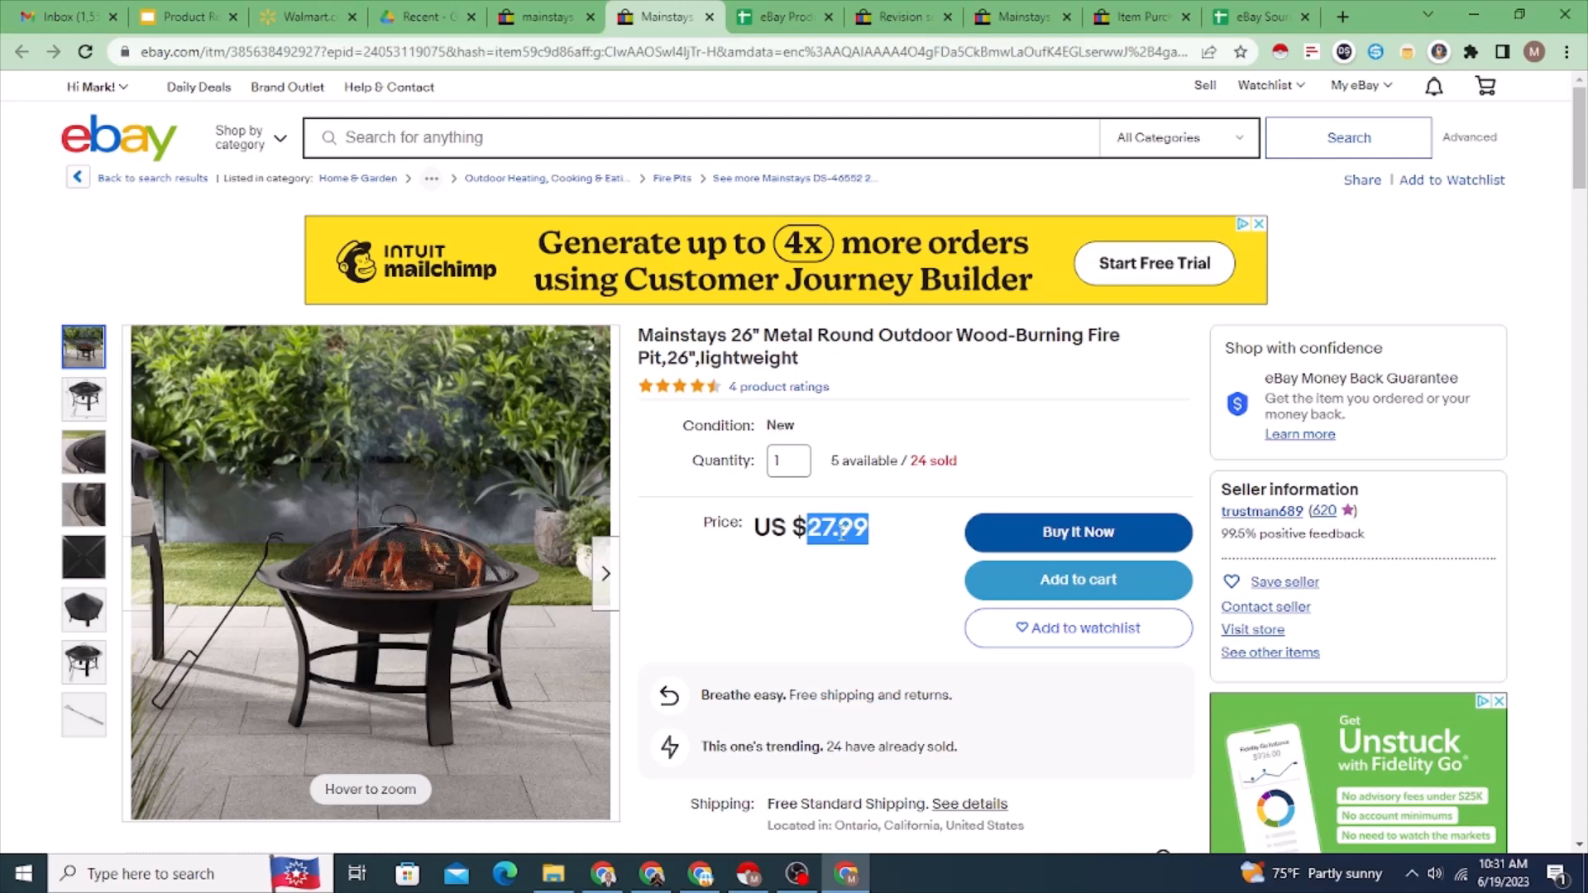
key(ctrl+Tab)
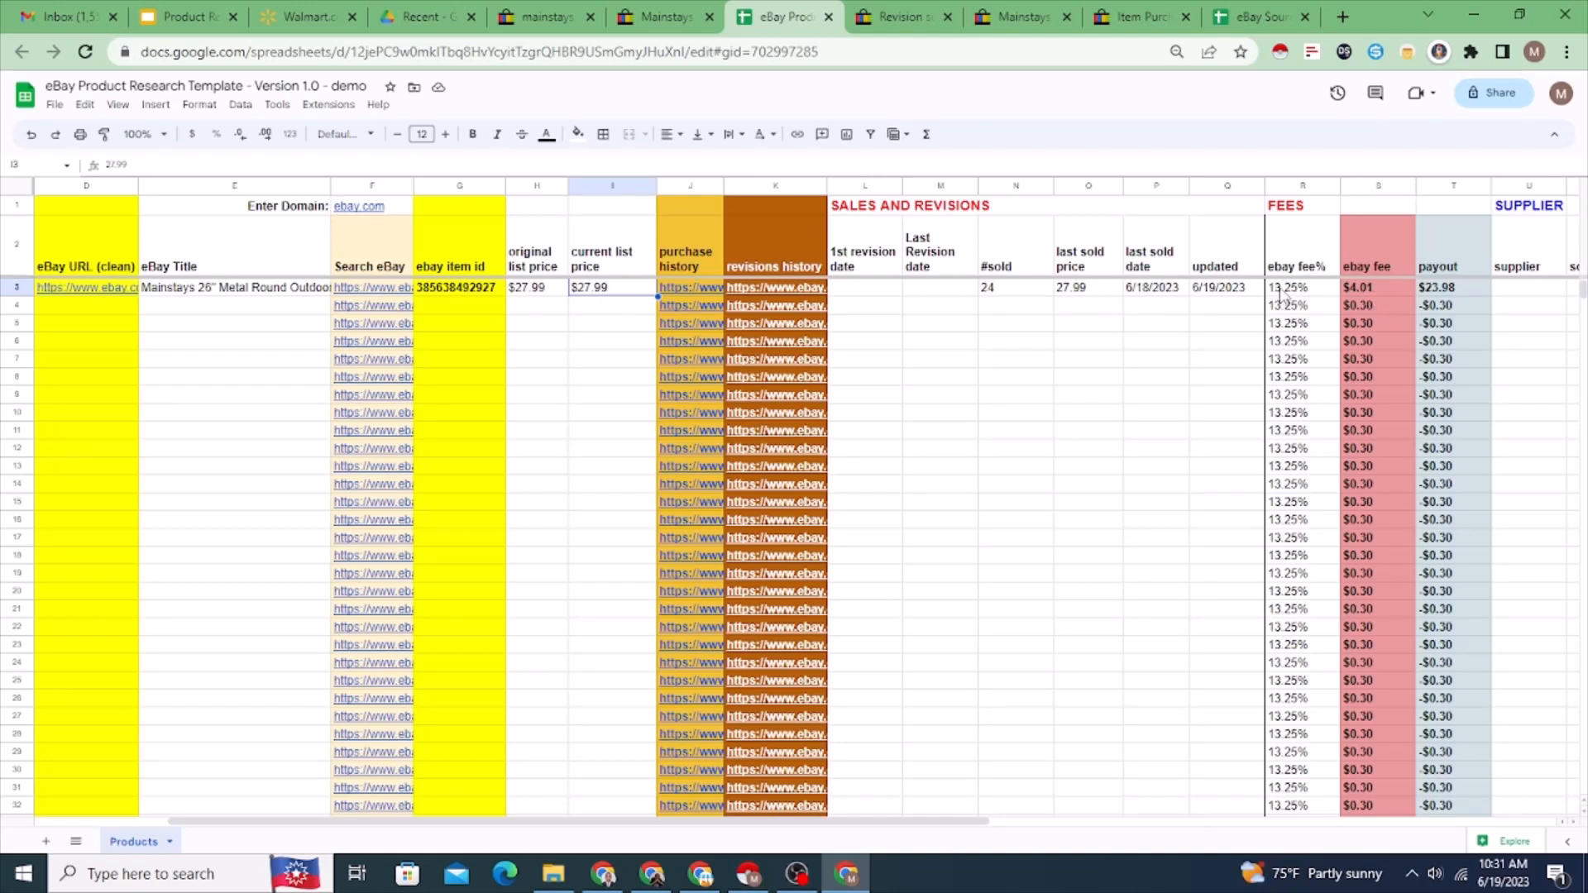
Step: Look over the supplier columns in row 3, from supplier, source url, variation and in stock through shipping and tax%
click(1524, 291)
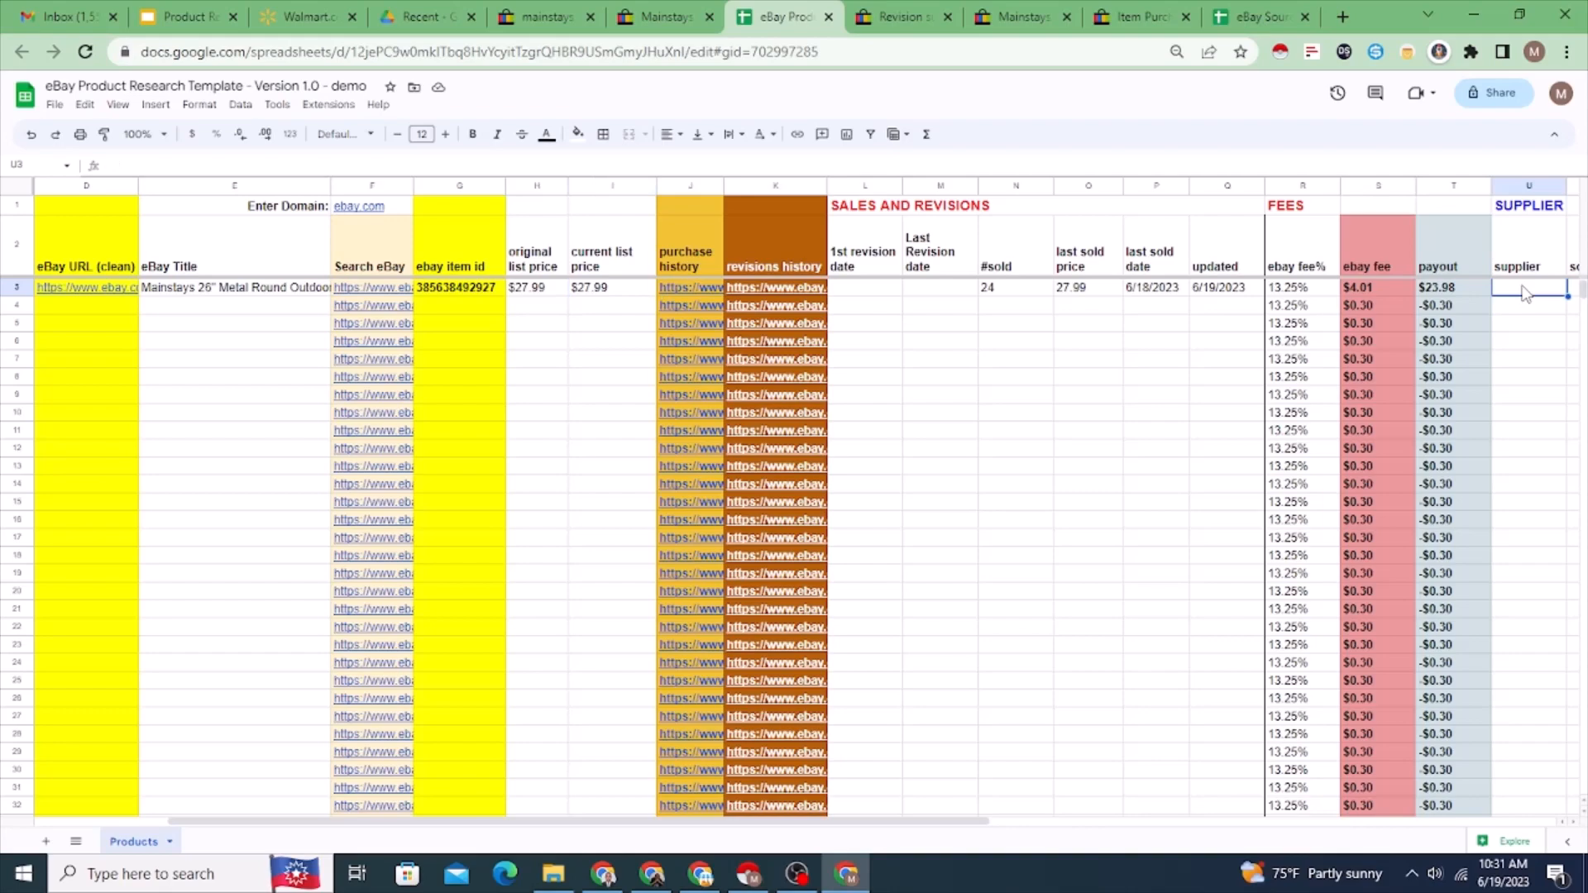
key(Right)
key(Right)
key(Right)
key(Right)
key(Right)
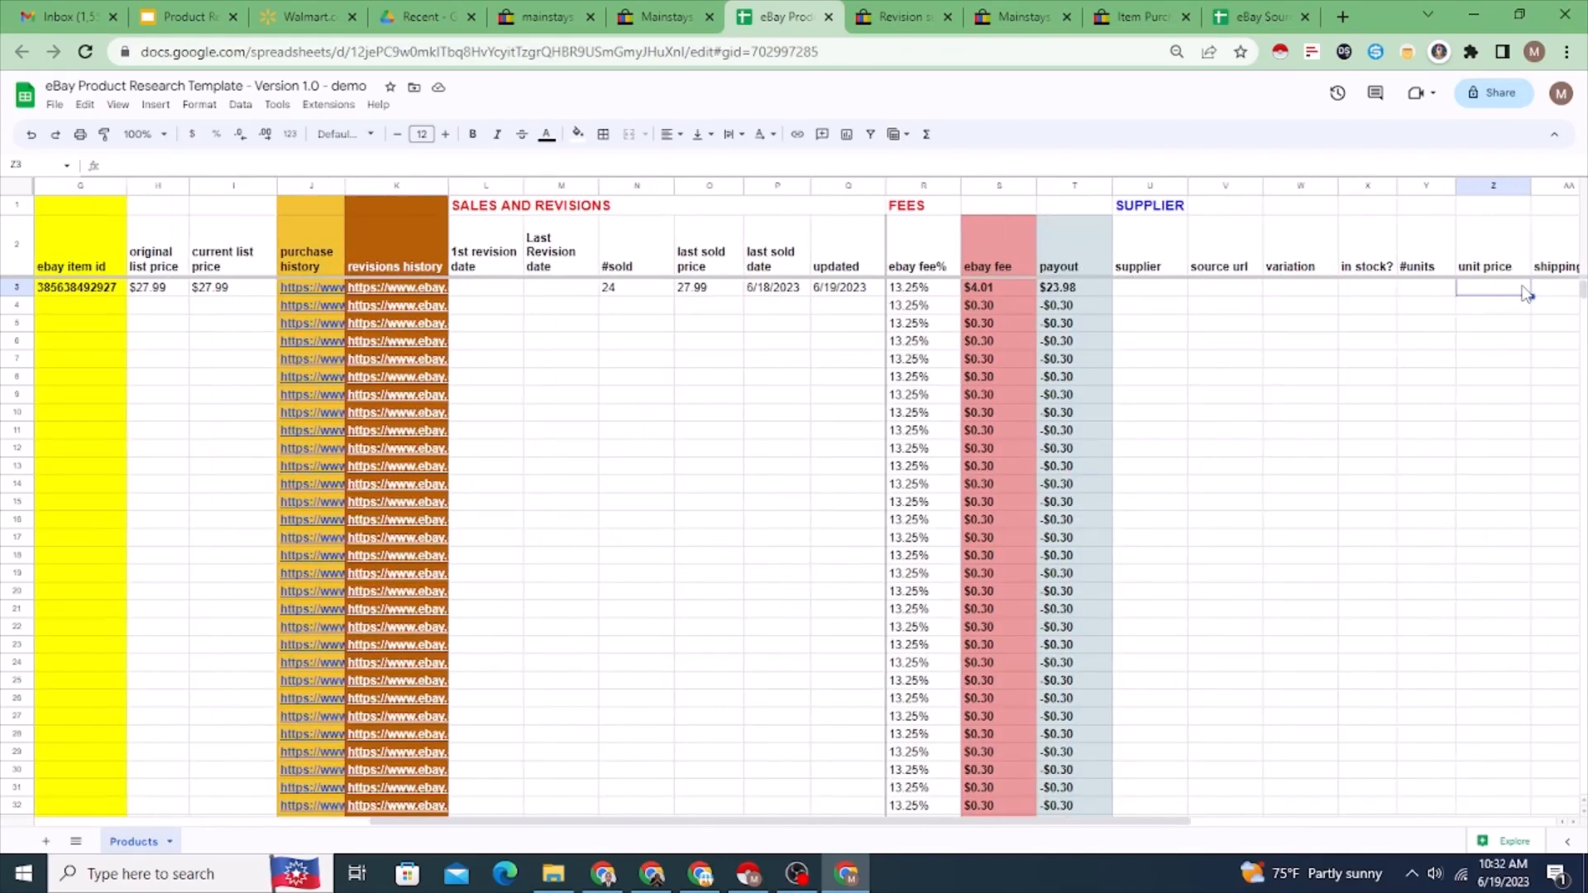
key(Right)
key(Right)
key(Right)
key(Left)
key(Left)
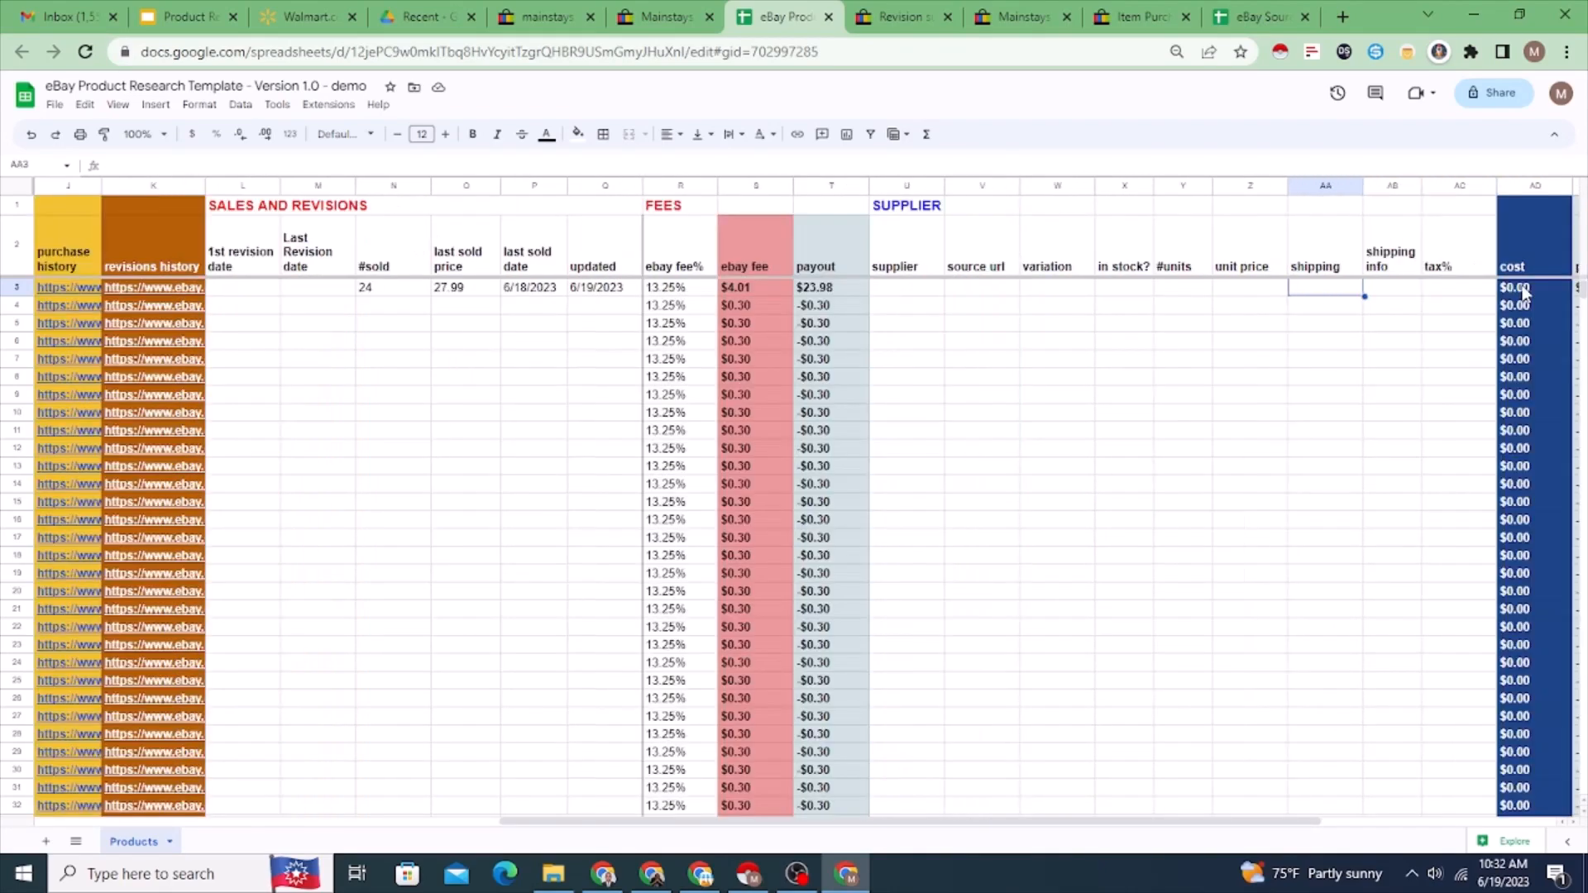
key(Left)
key(Left)
key(Left)
key(Left)
key(Left)
key(Left)
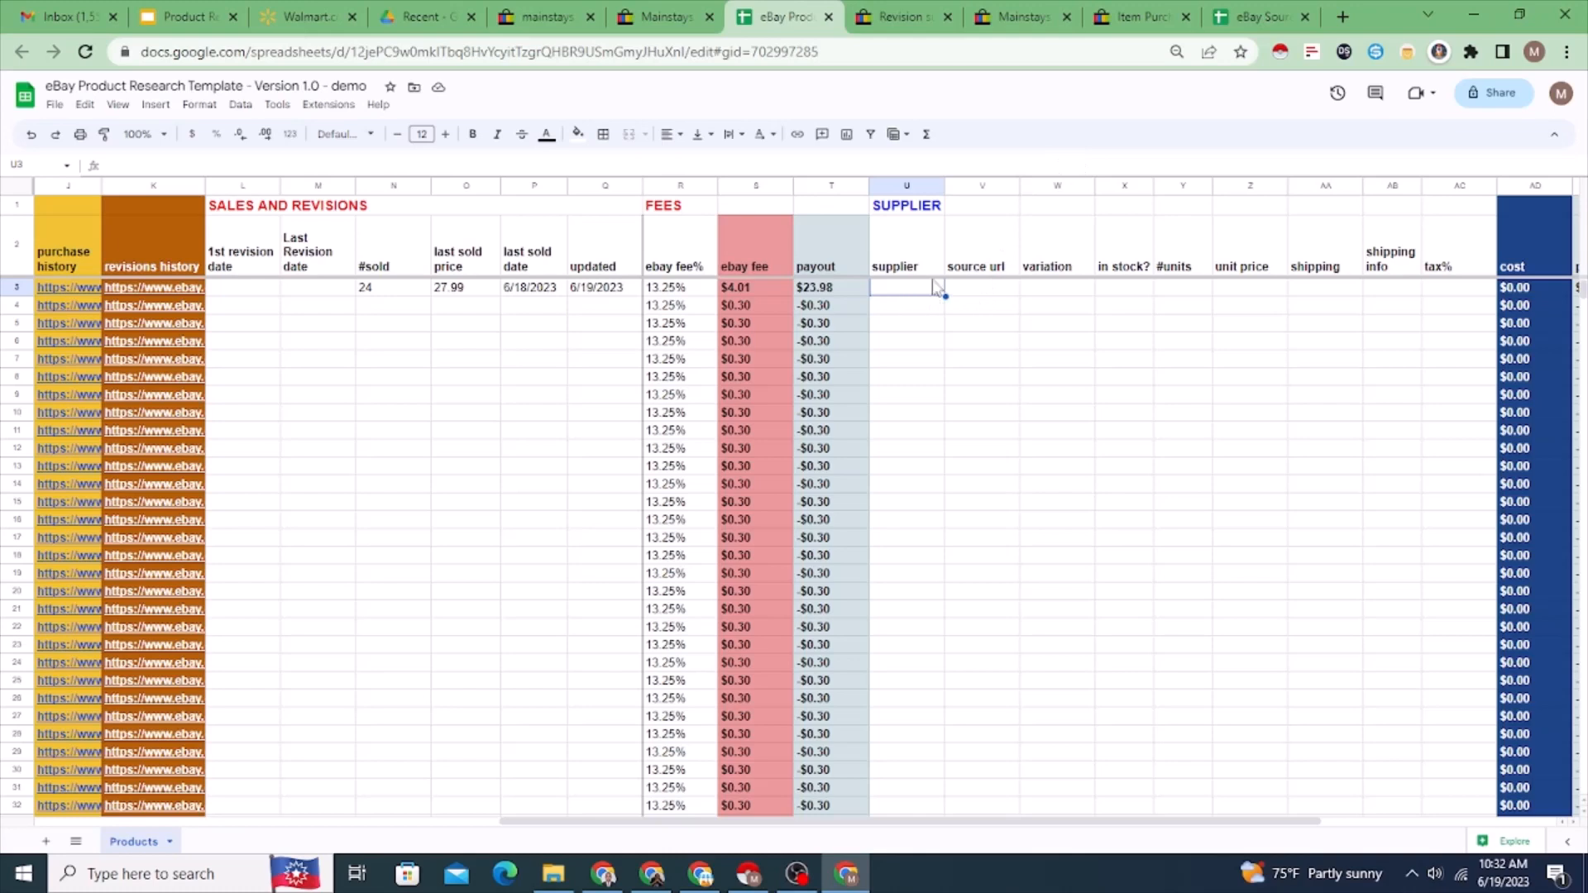
click(981, 293)
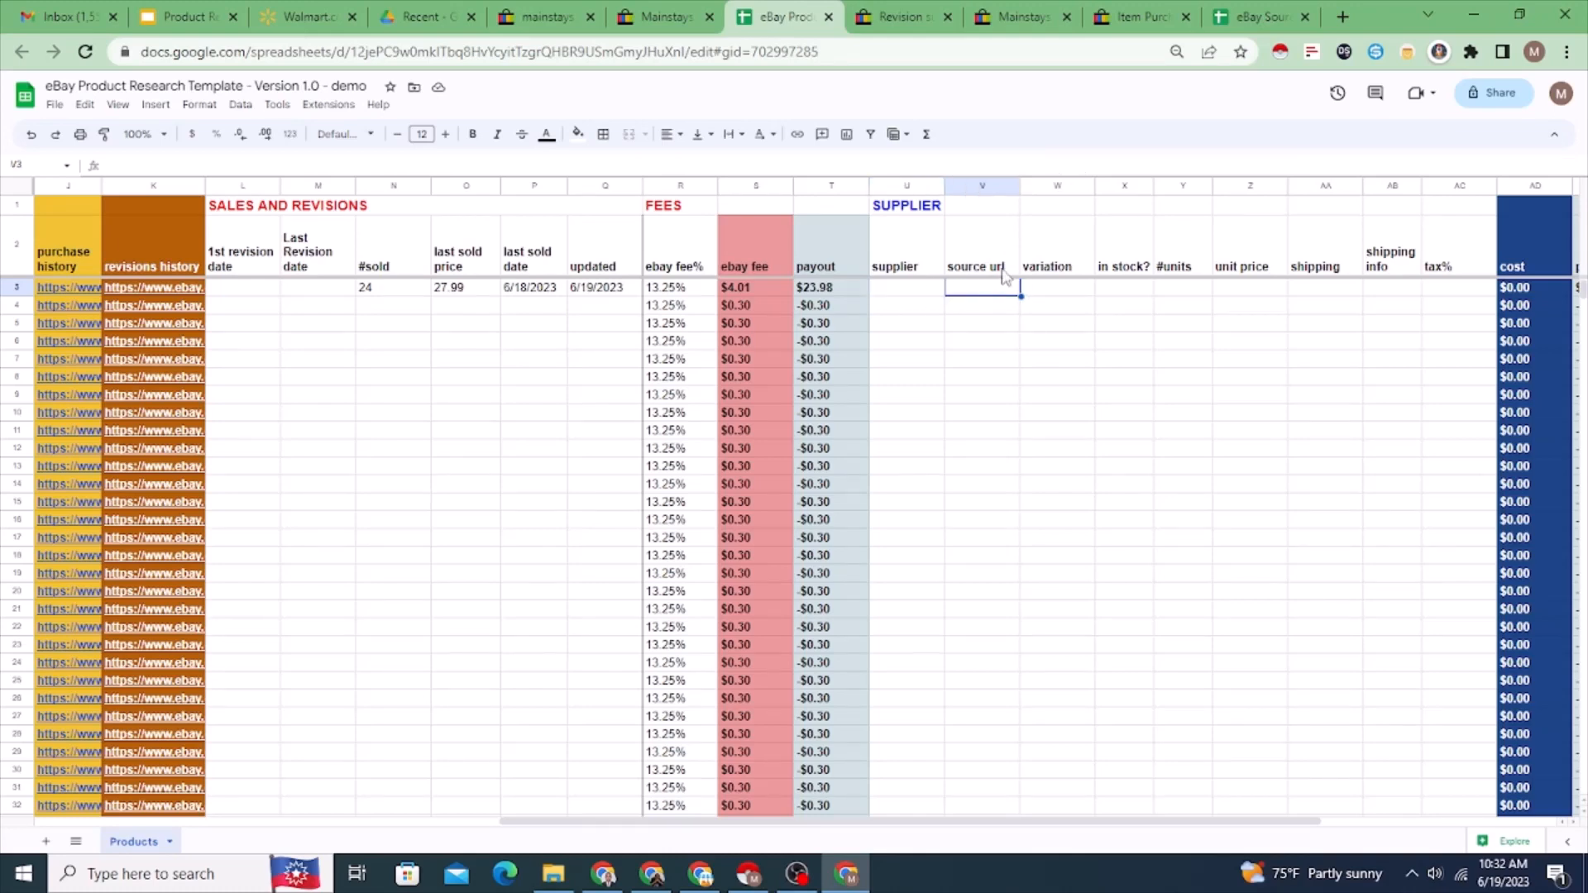
click(1059, 298)
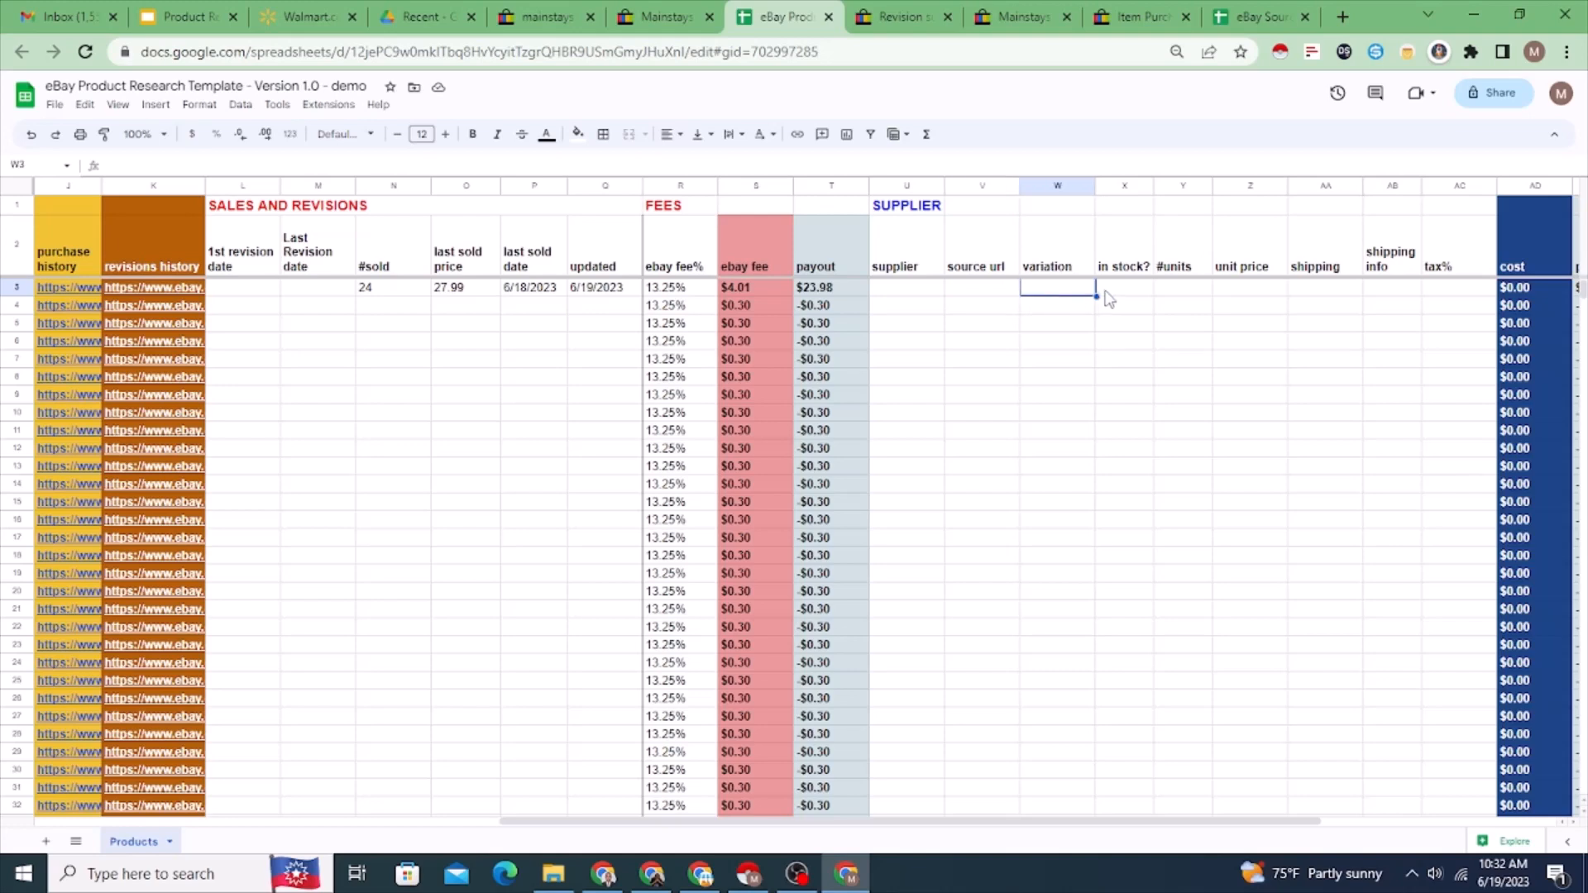
click(1129, 300)
Step: Enter 1 under #units for the fire pit in row 3 and compare it with the eBay listing
click(1192, 299)
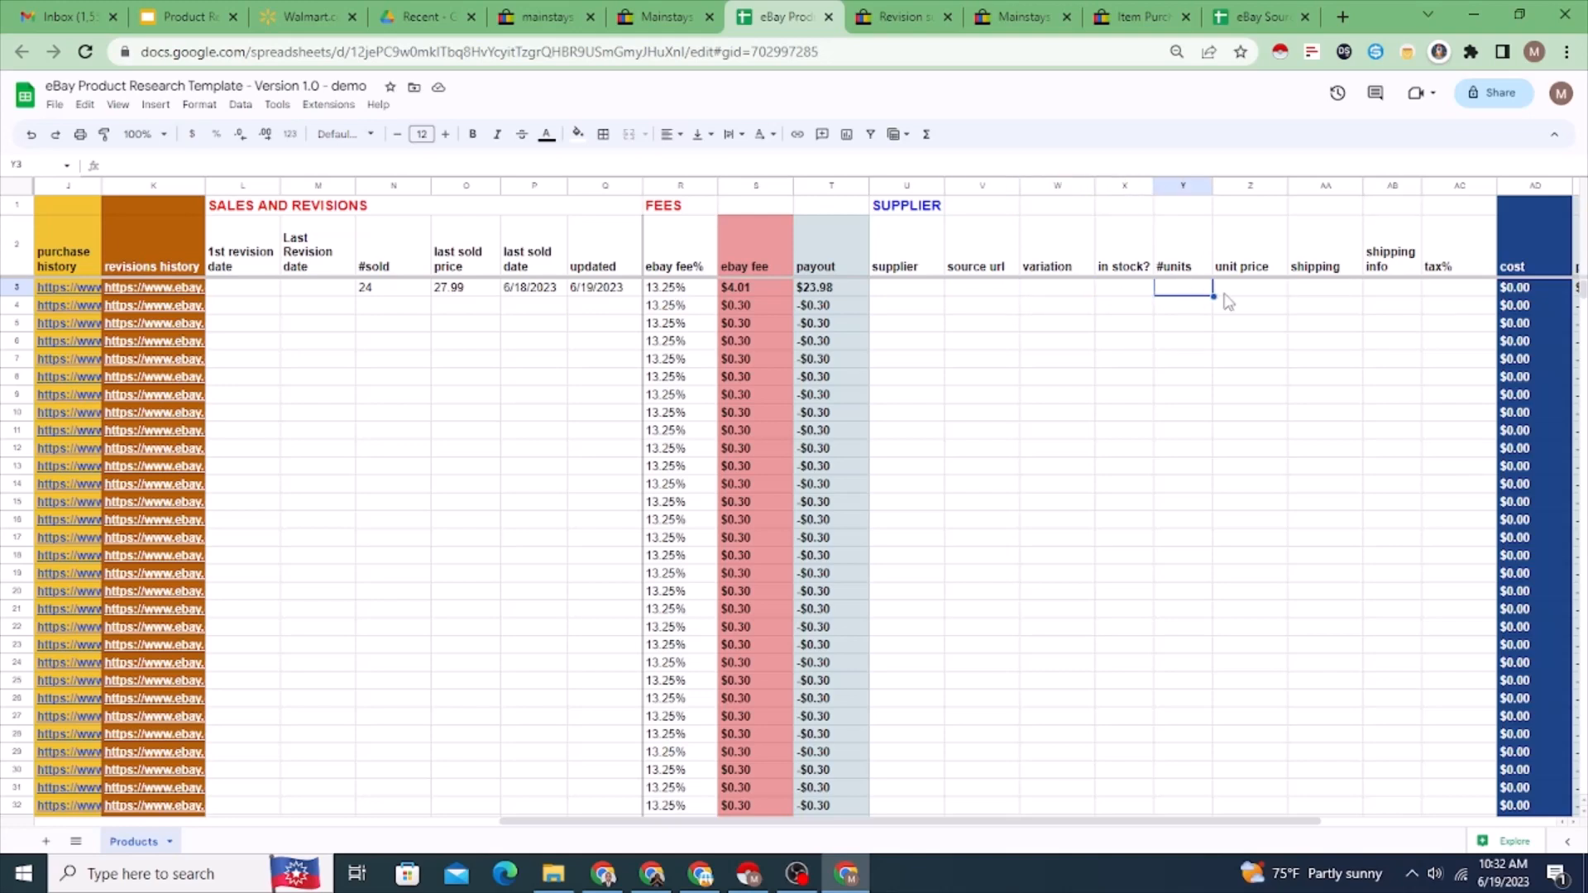
text(1)
click(1224, 343)
click(1200, 300)
click(676, 14)
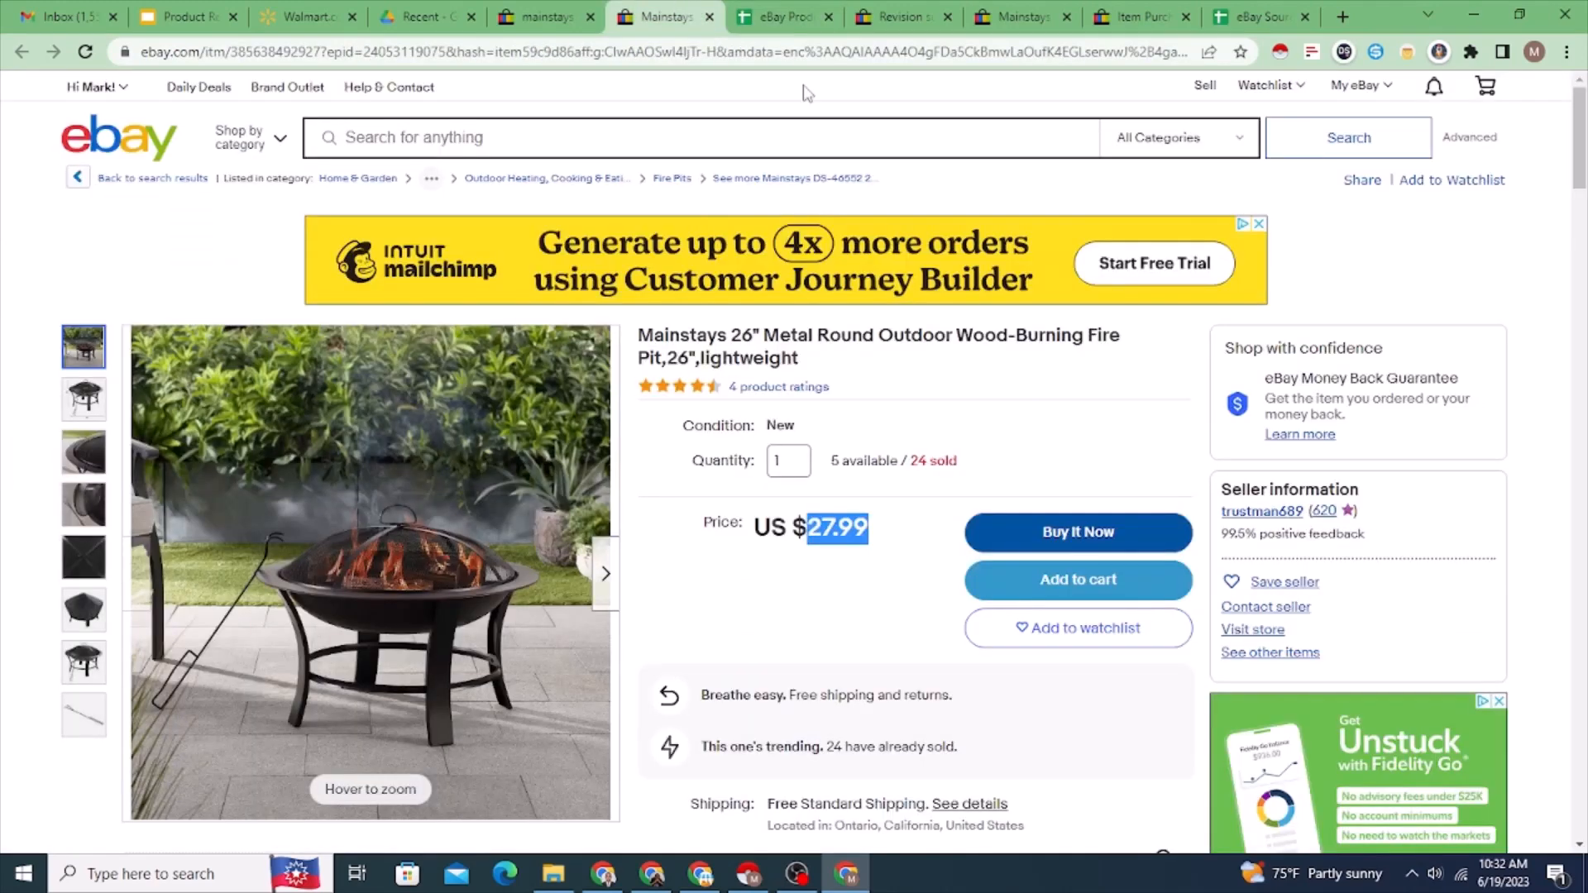
click(785, 17)
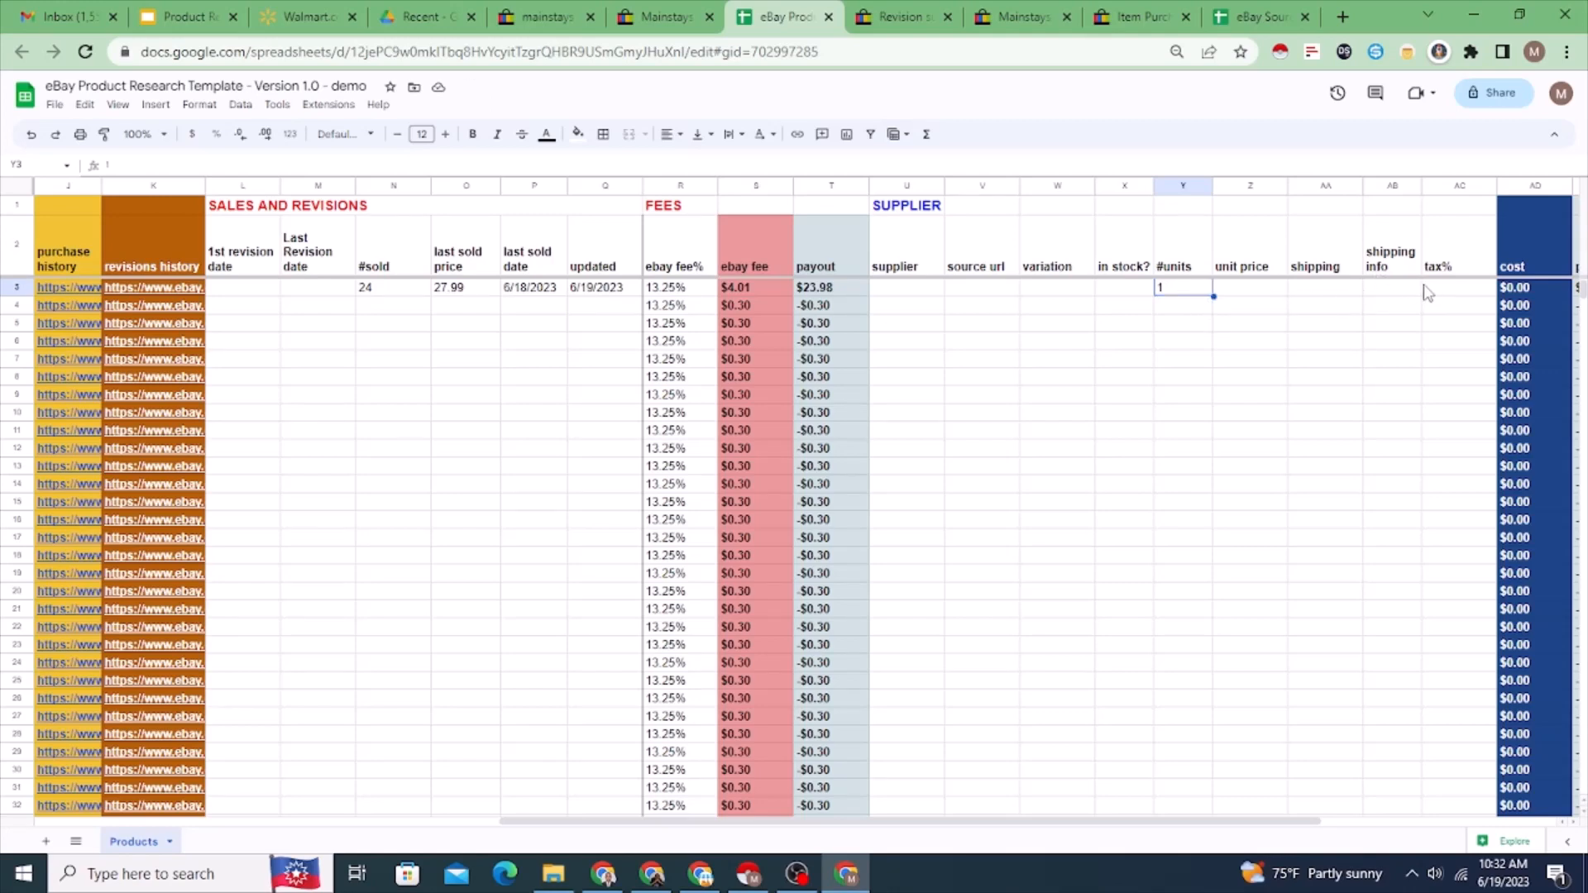
Step: Examine the shipping, shipping info, tax%, cost and profit column headings in the spreadsheet
click(1350, 293)
key(Left)
key(Up)
key(Right)
key(Right)
key(Right)
key(Right)
key(Right)
key(Right)
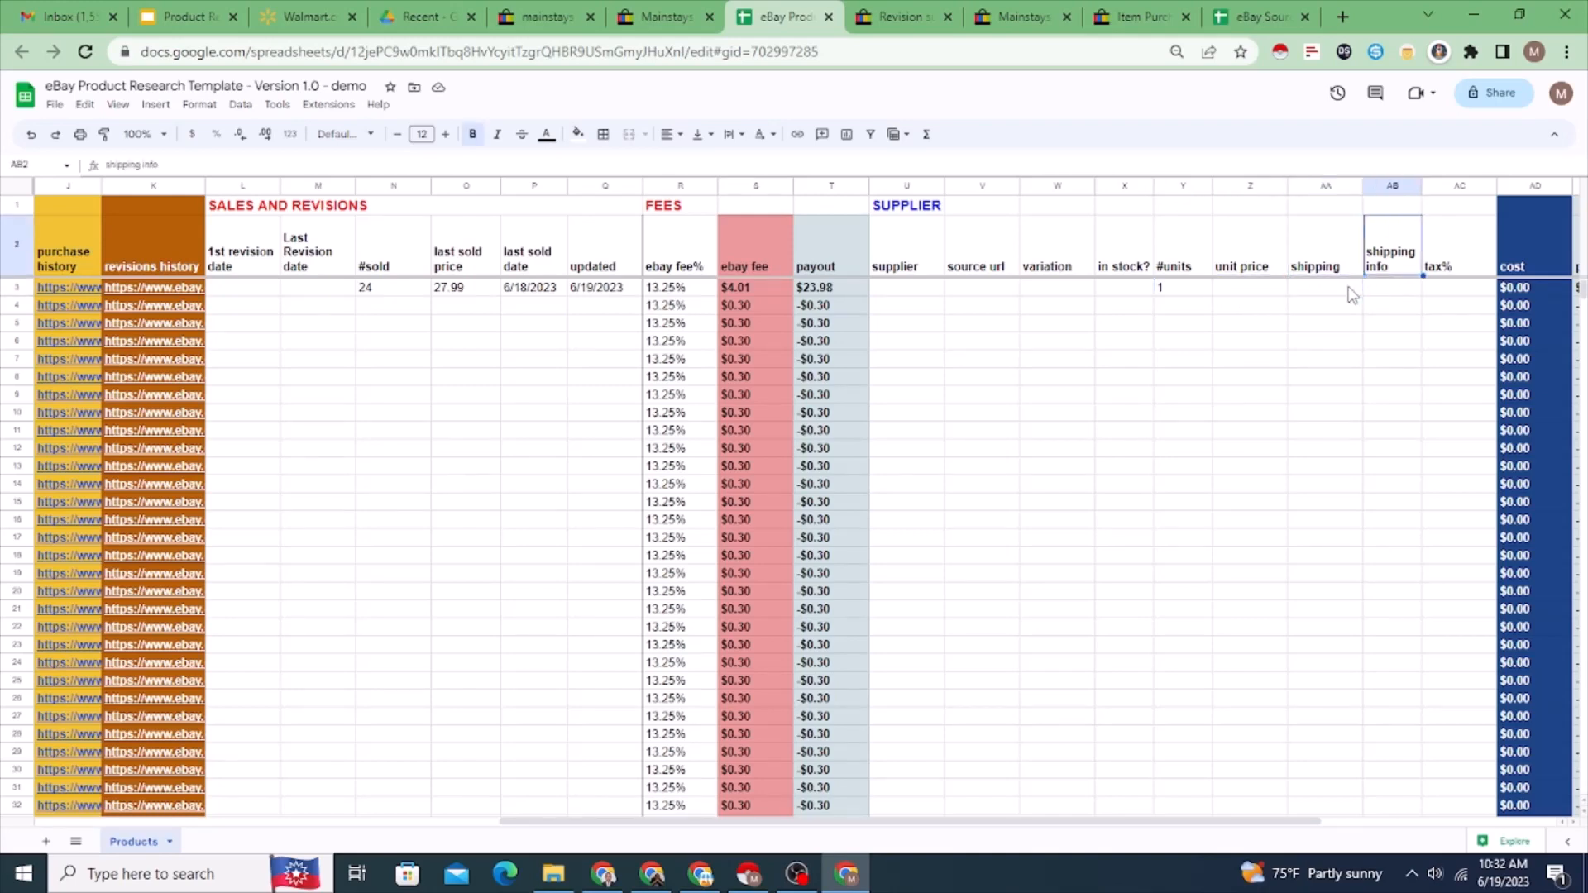
key(Left)
key(Left)
key(Left)
key(Right)
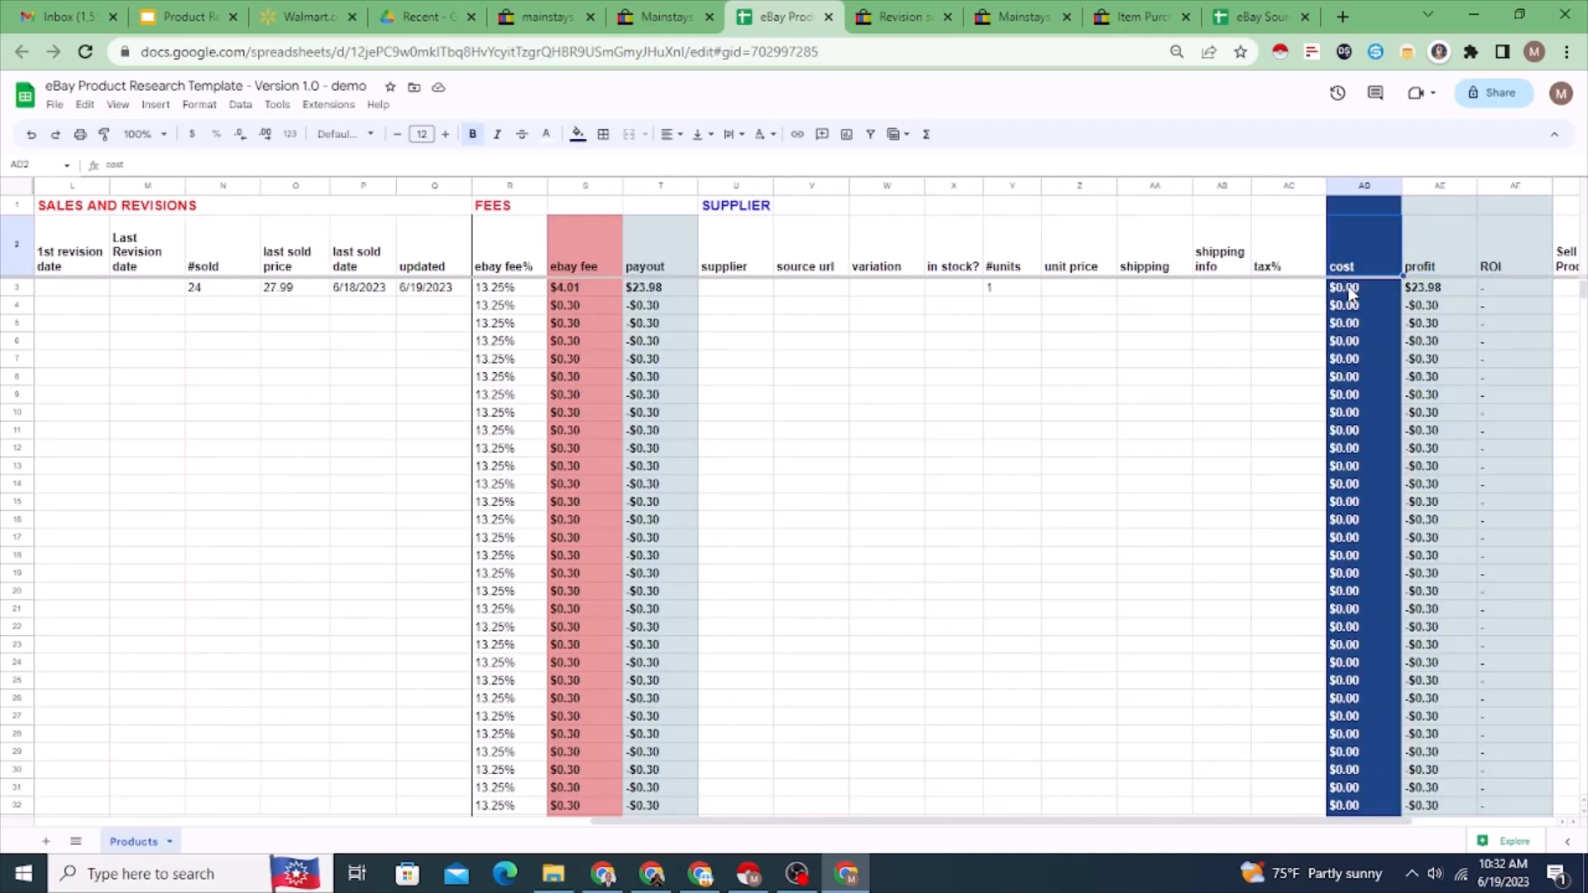
key(Right)
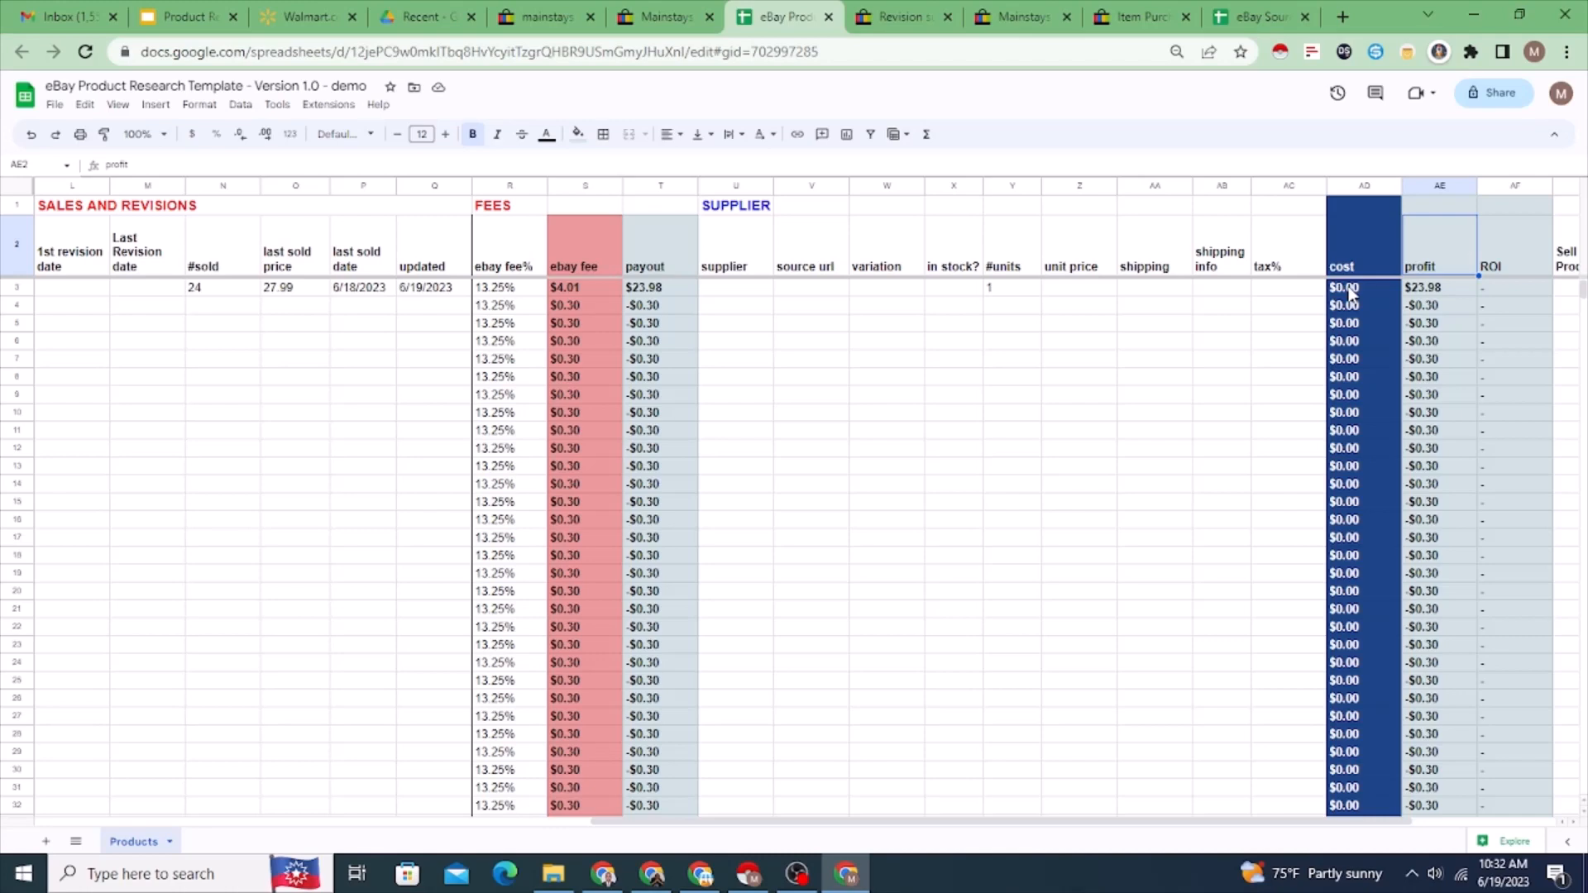
Step: Enter a sample unit price of 10 and a shipping cost of 5 for the fire pit in row 3
click(1079, 285)
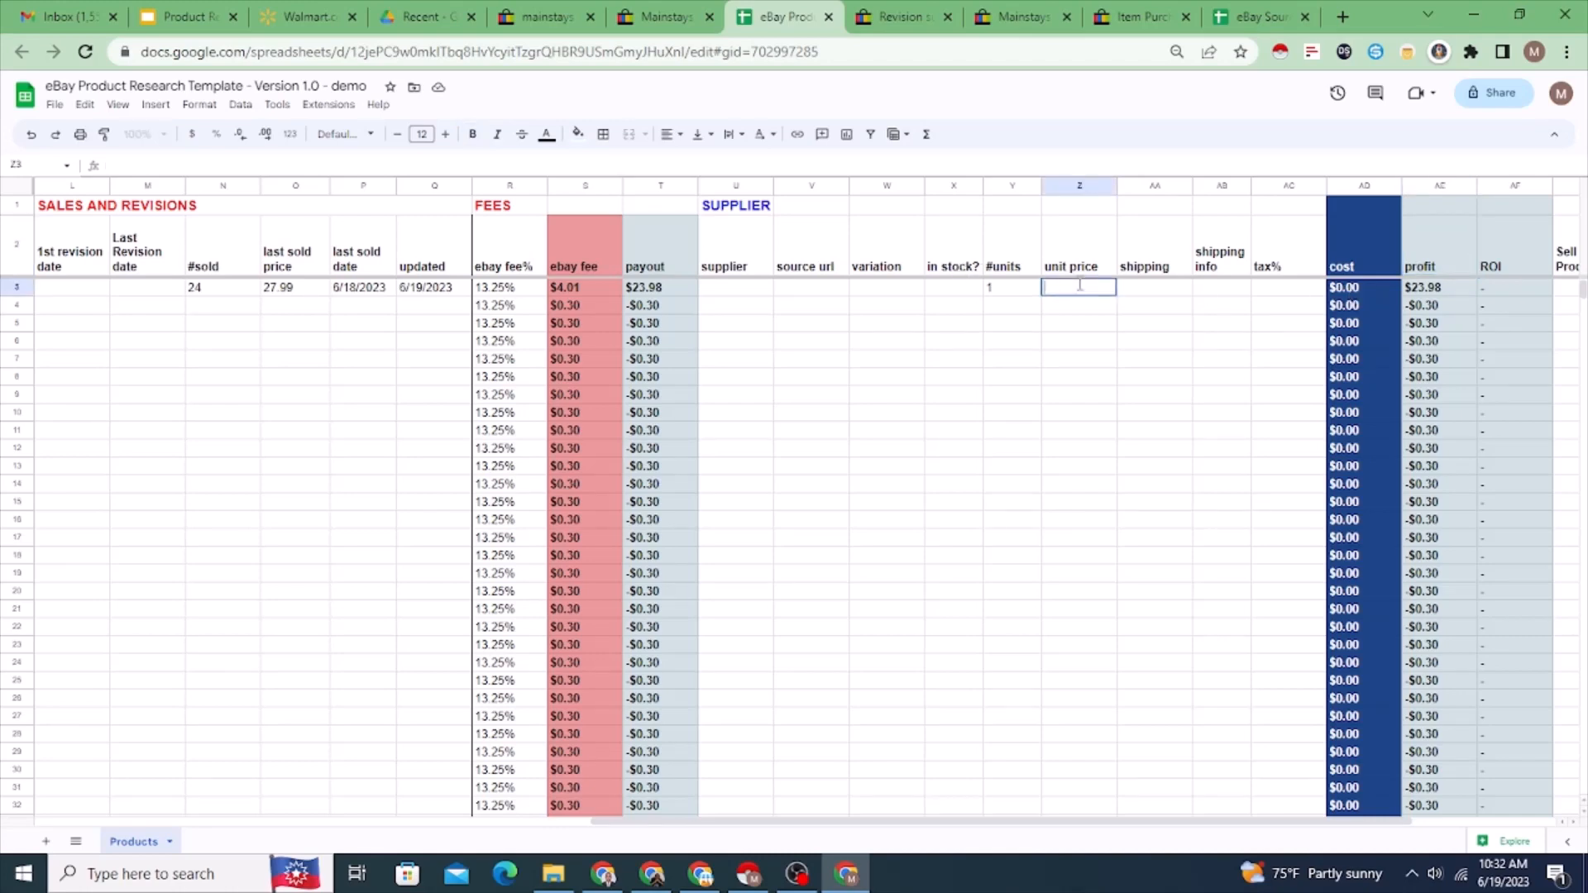
text(10)
click(1160, 296)
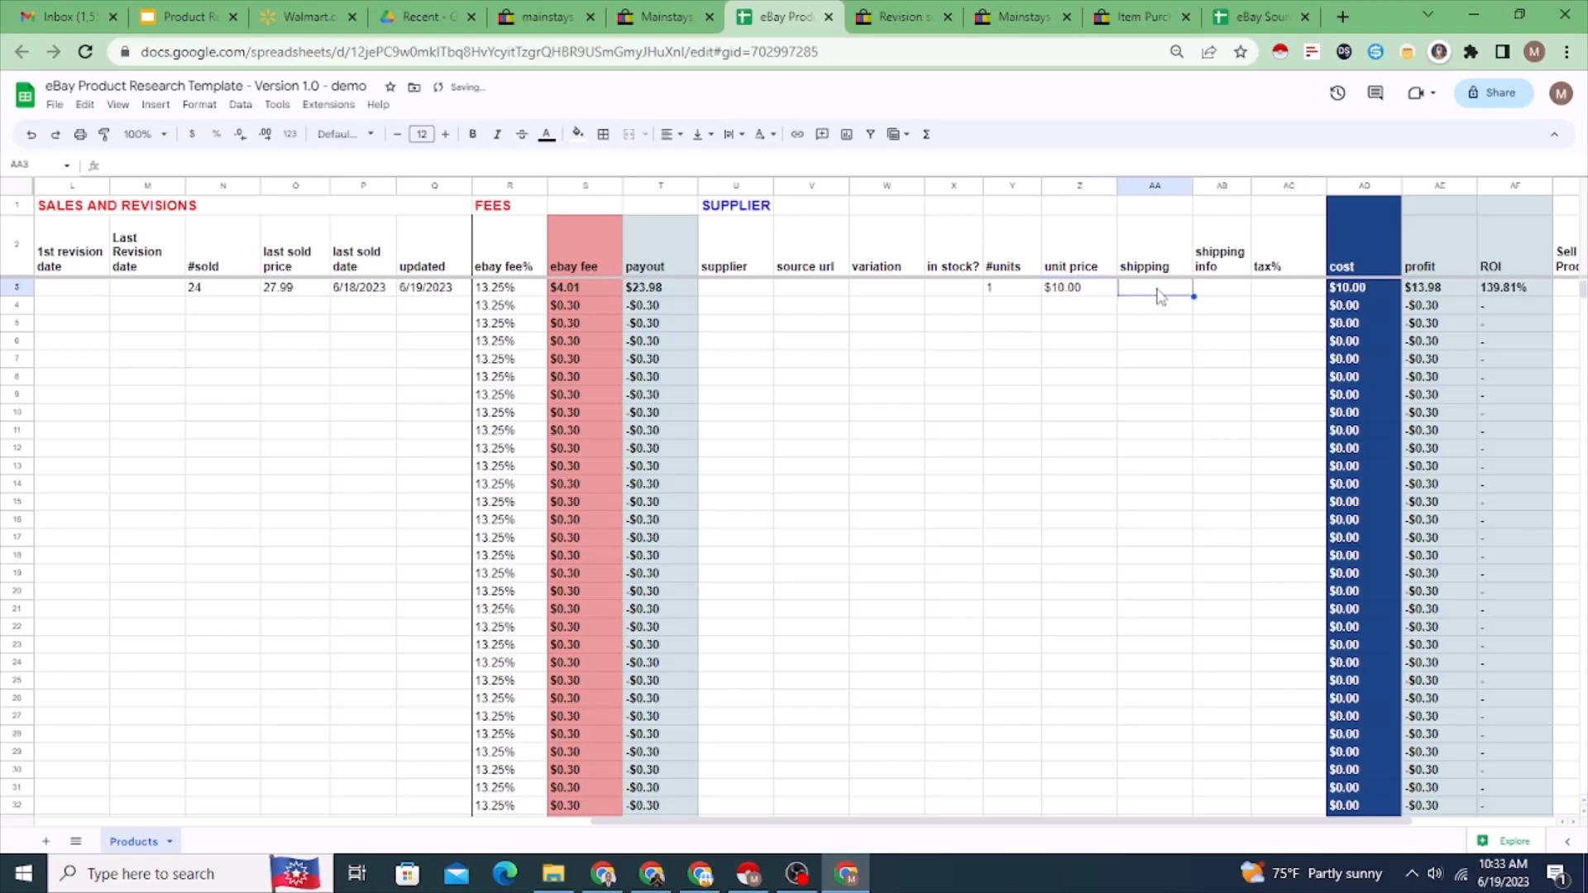
text(5)
key(Return)
click(1160, 296)
Step: Set the tax% for the fire pit in row 3 to 10%
click(1300, 297)
text(10%%)
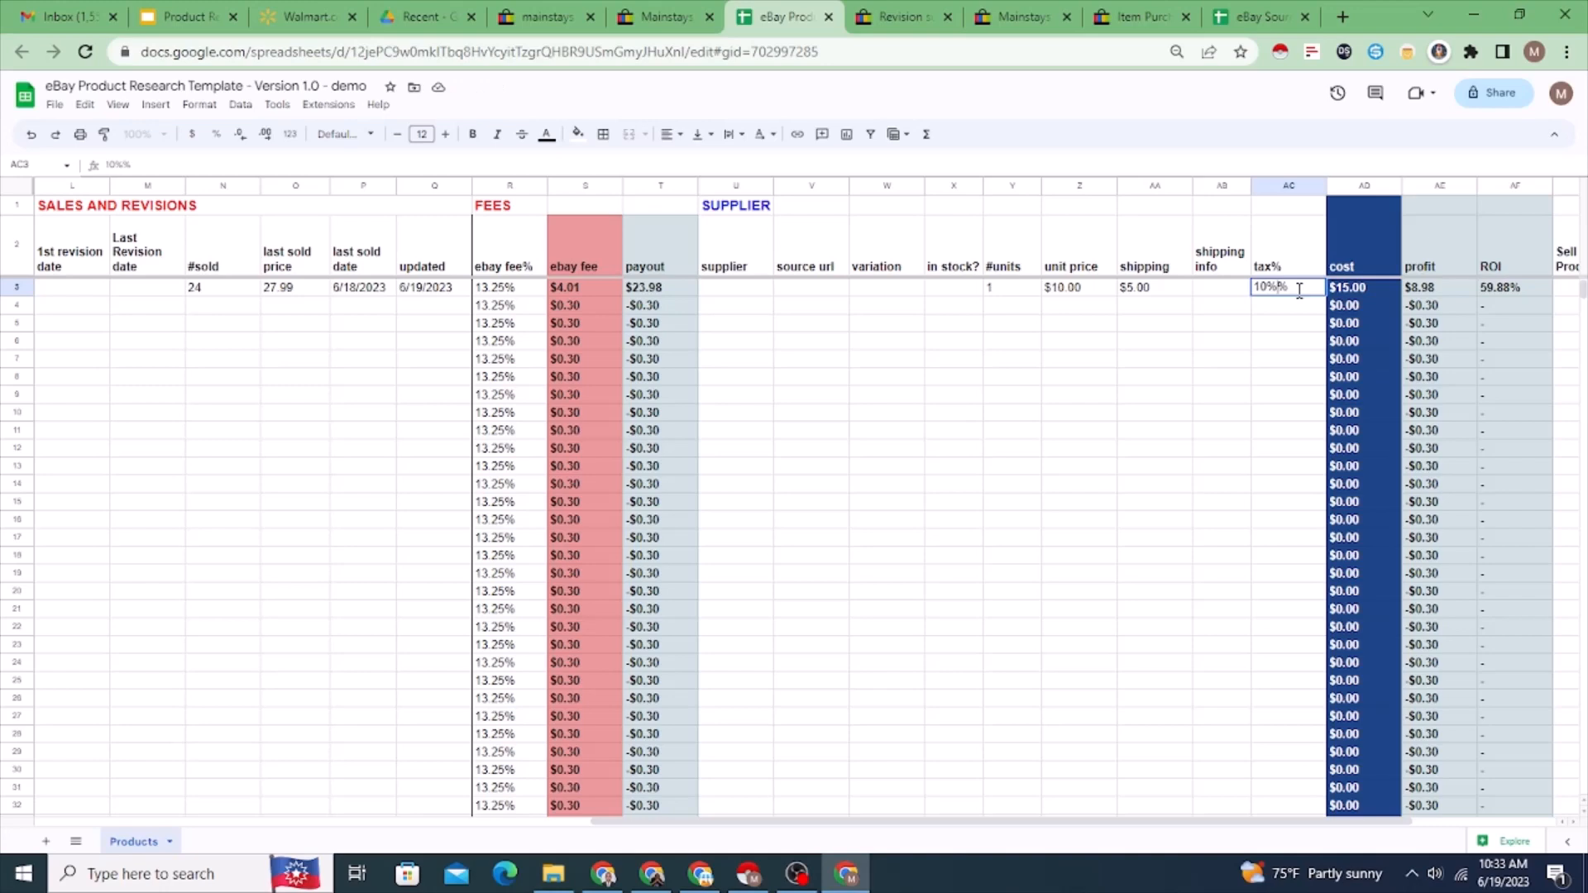
key(Return)
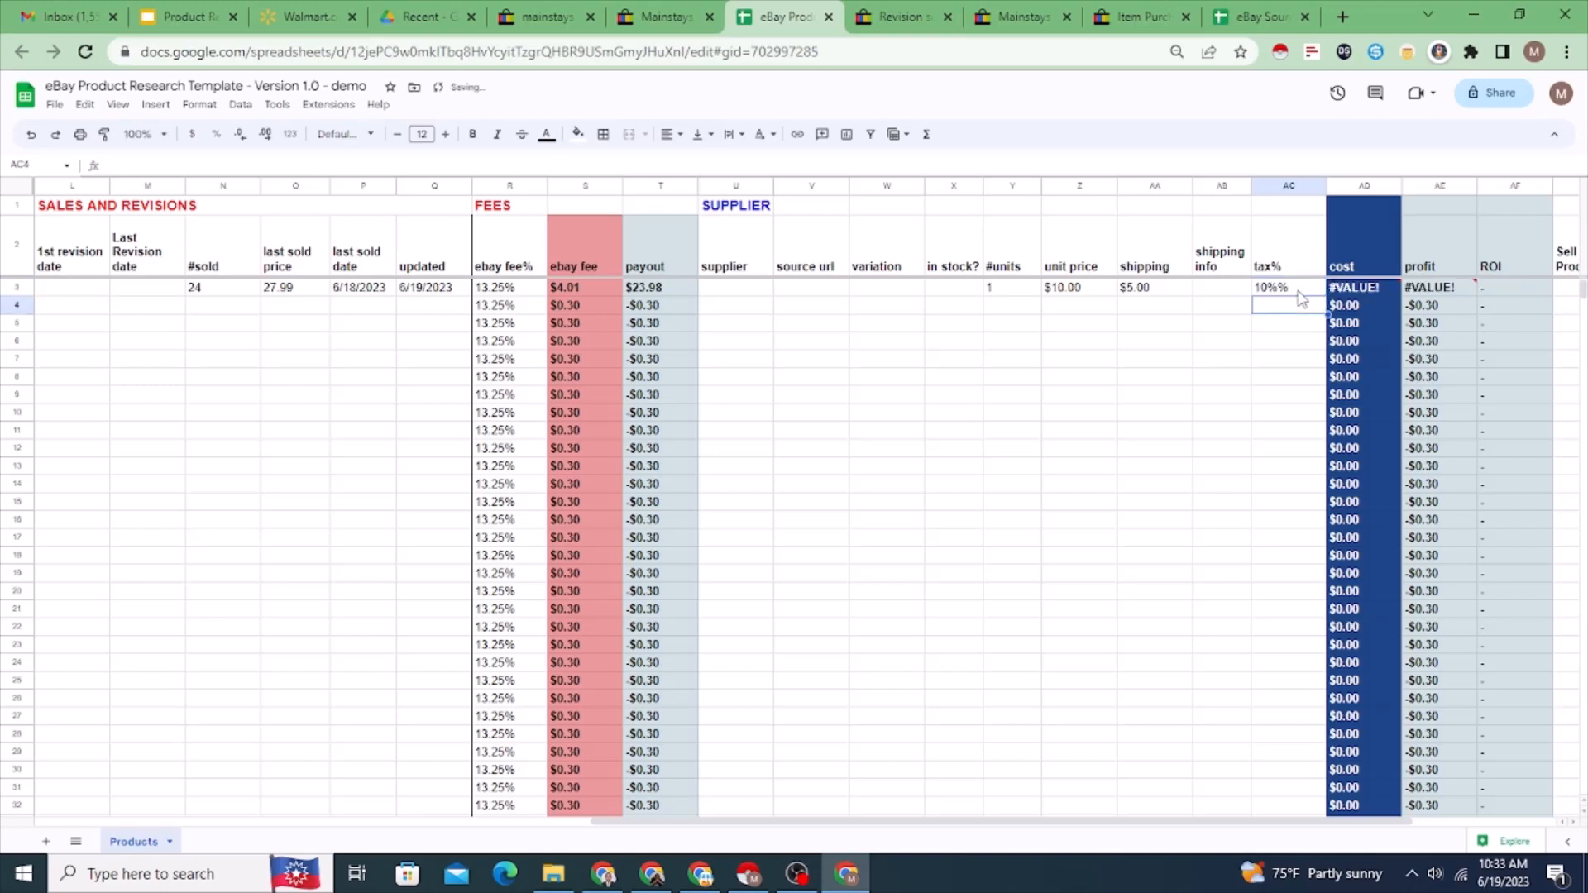
click(1299, 291)
text(10-)
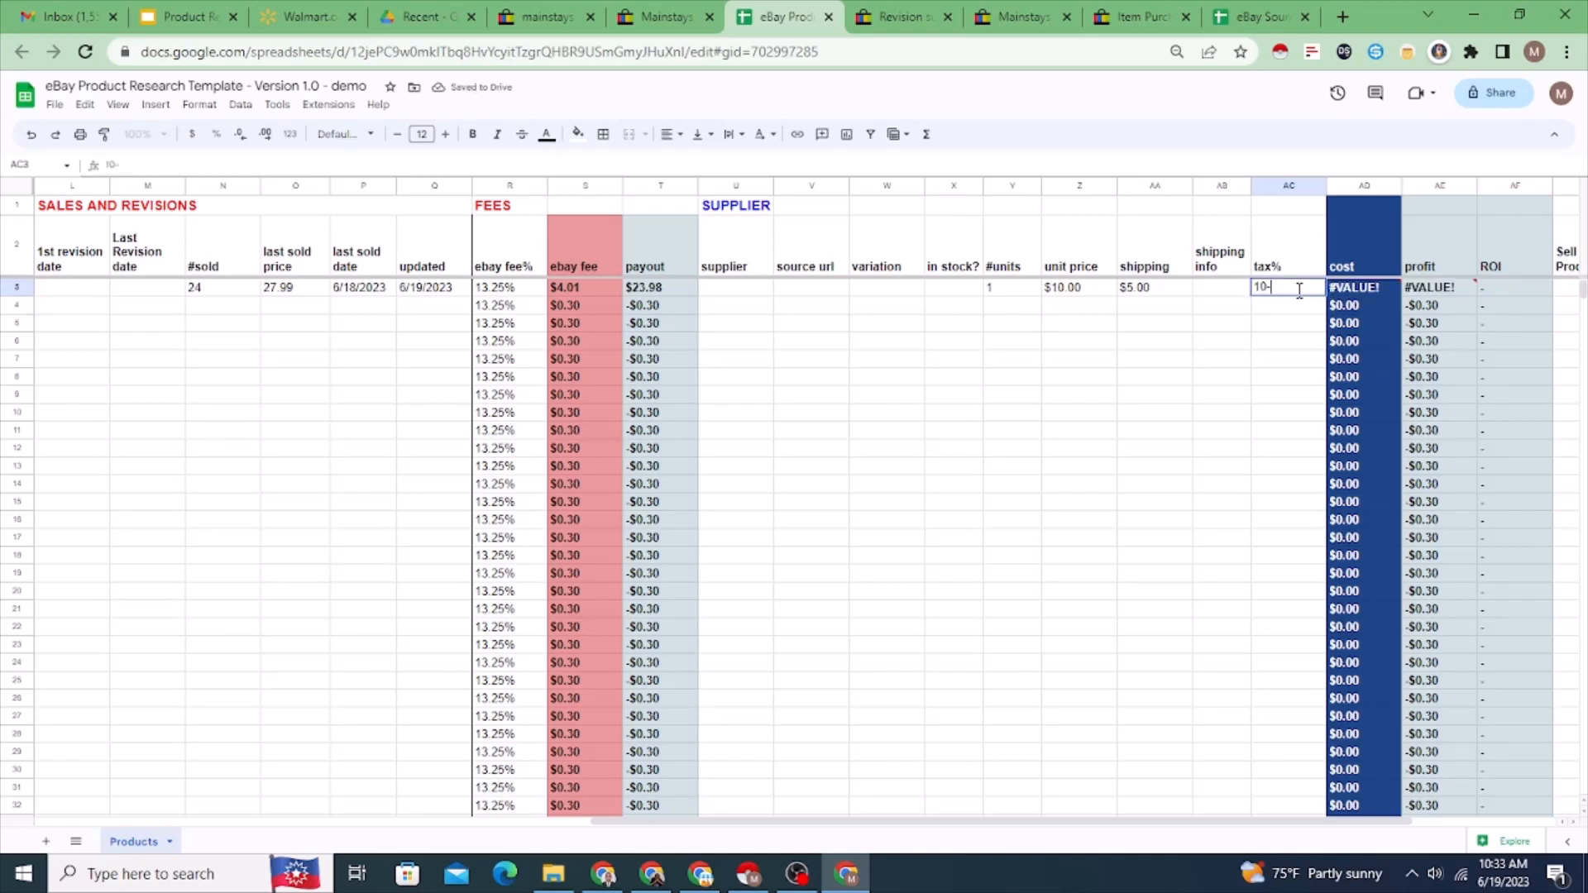
text(%)
key(Return)
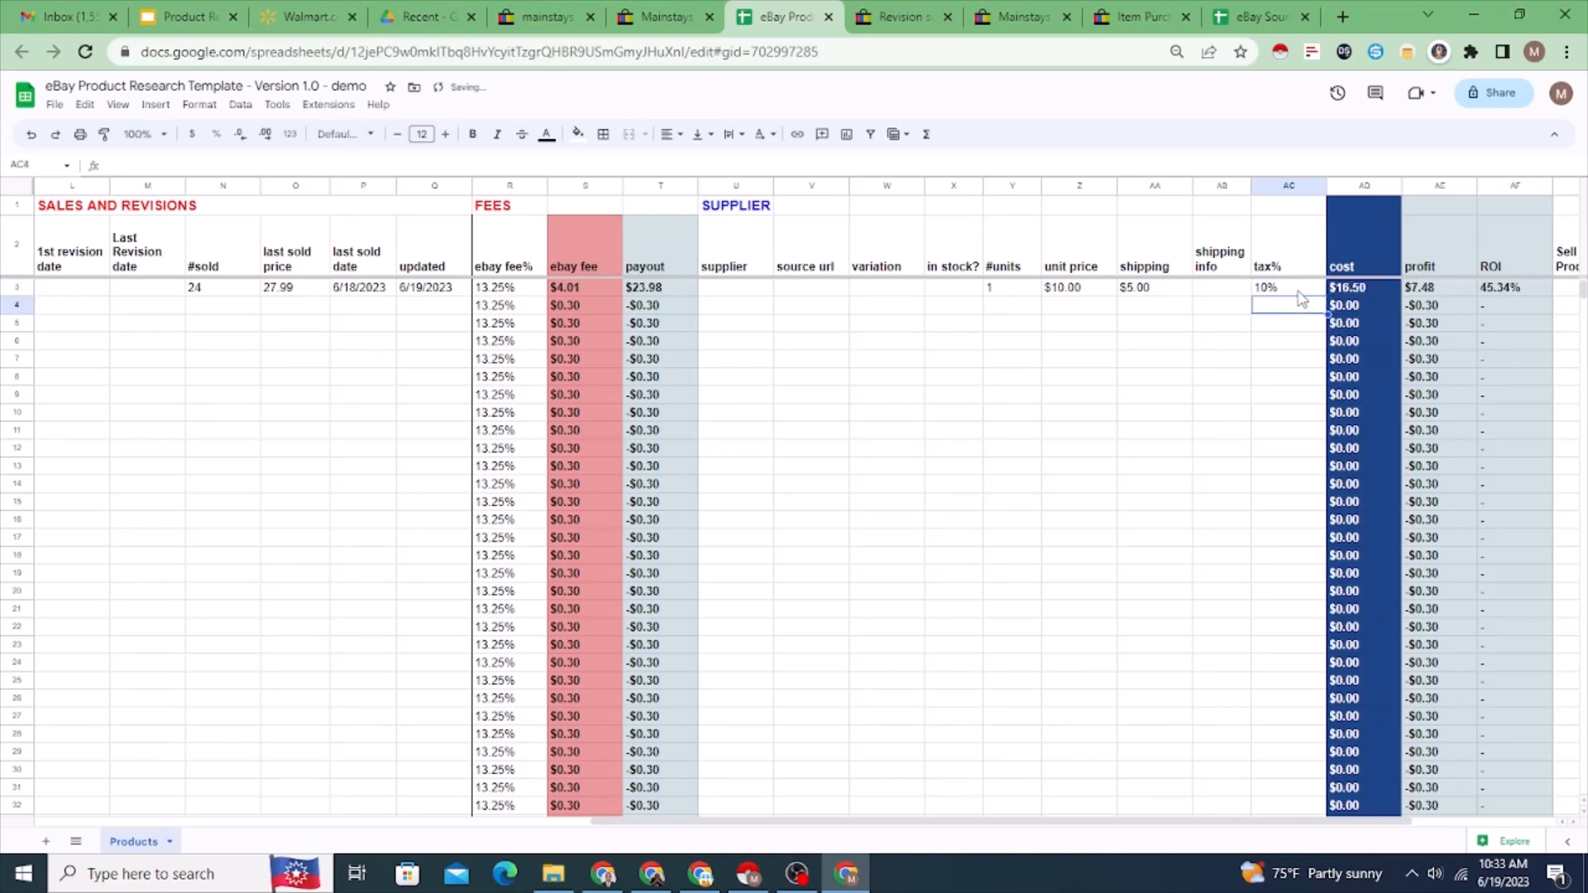
click(1299, 291)
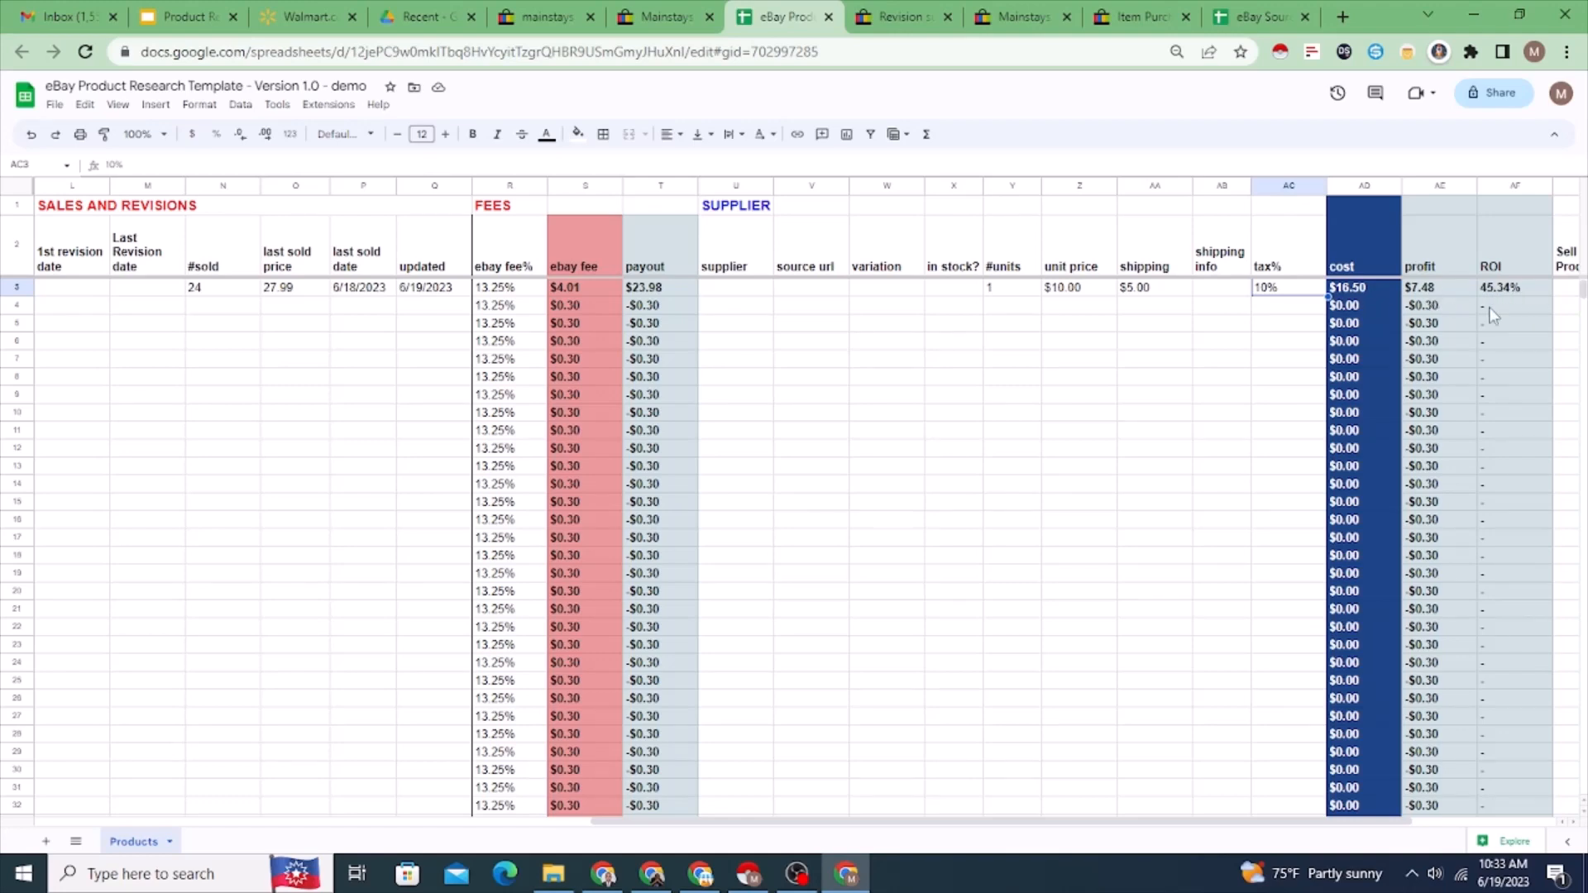
Step: Look over the Sell Product?, Method, Product Listed? and List Method columns for the fire pit in row 3
click(1565, 289)
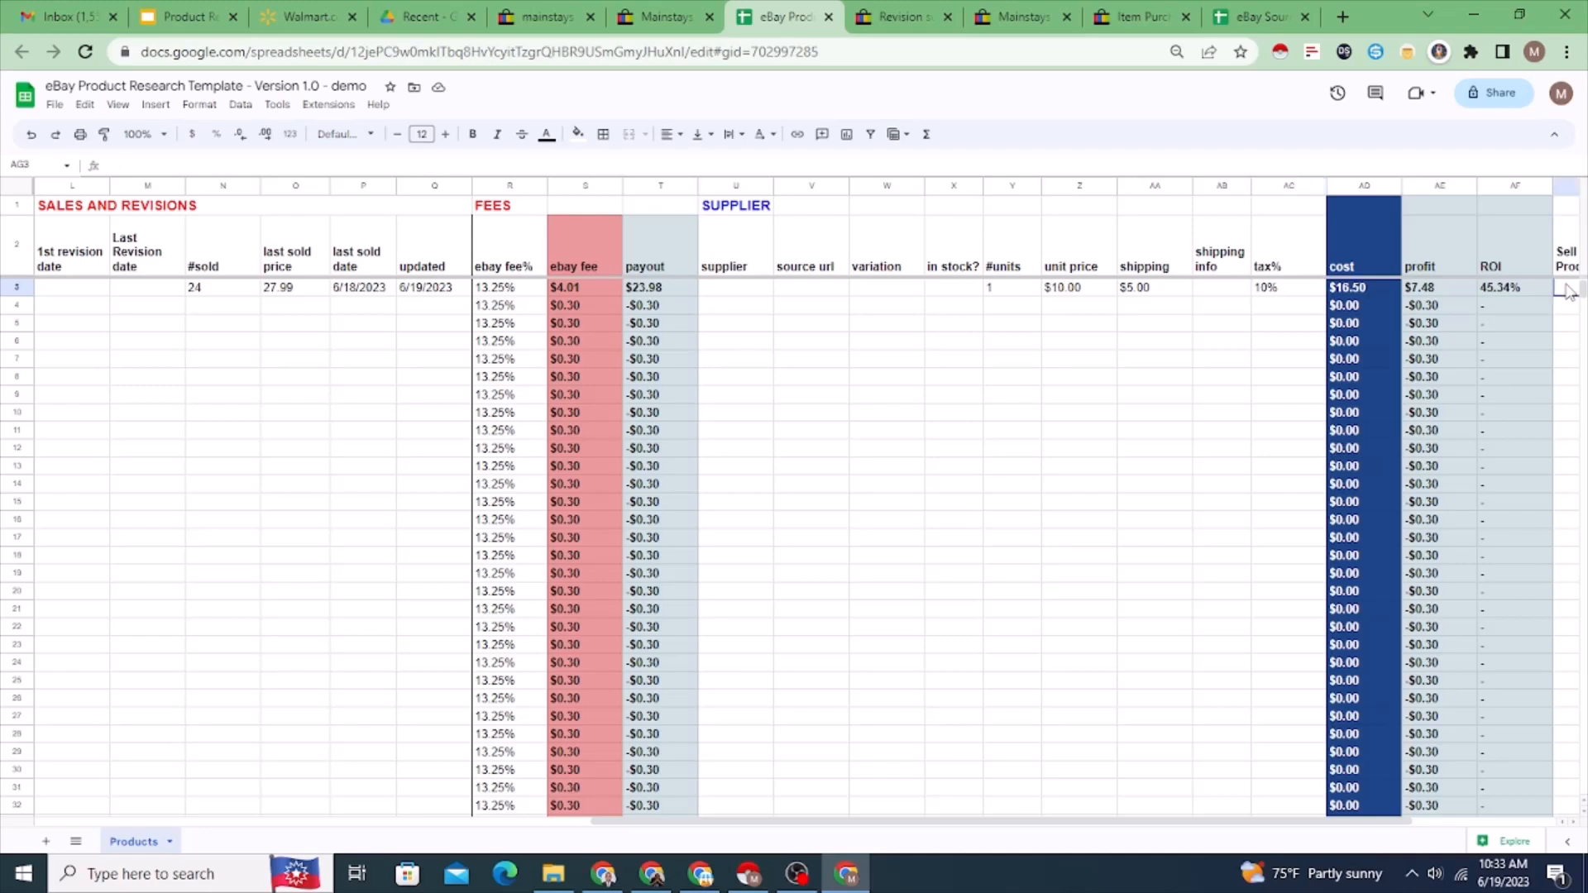
key(Right)
key(Right)
key(Right)
key(Left)
key(Left)
key(Left)
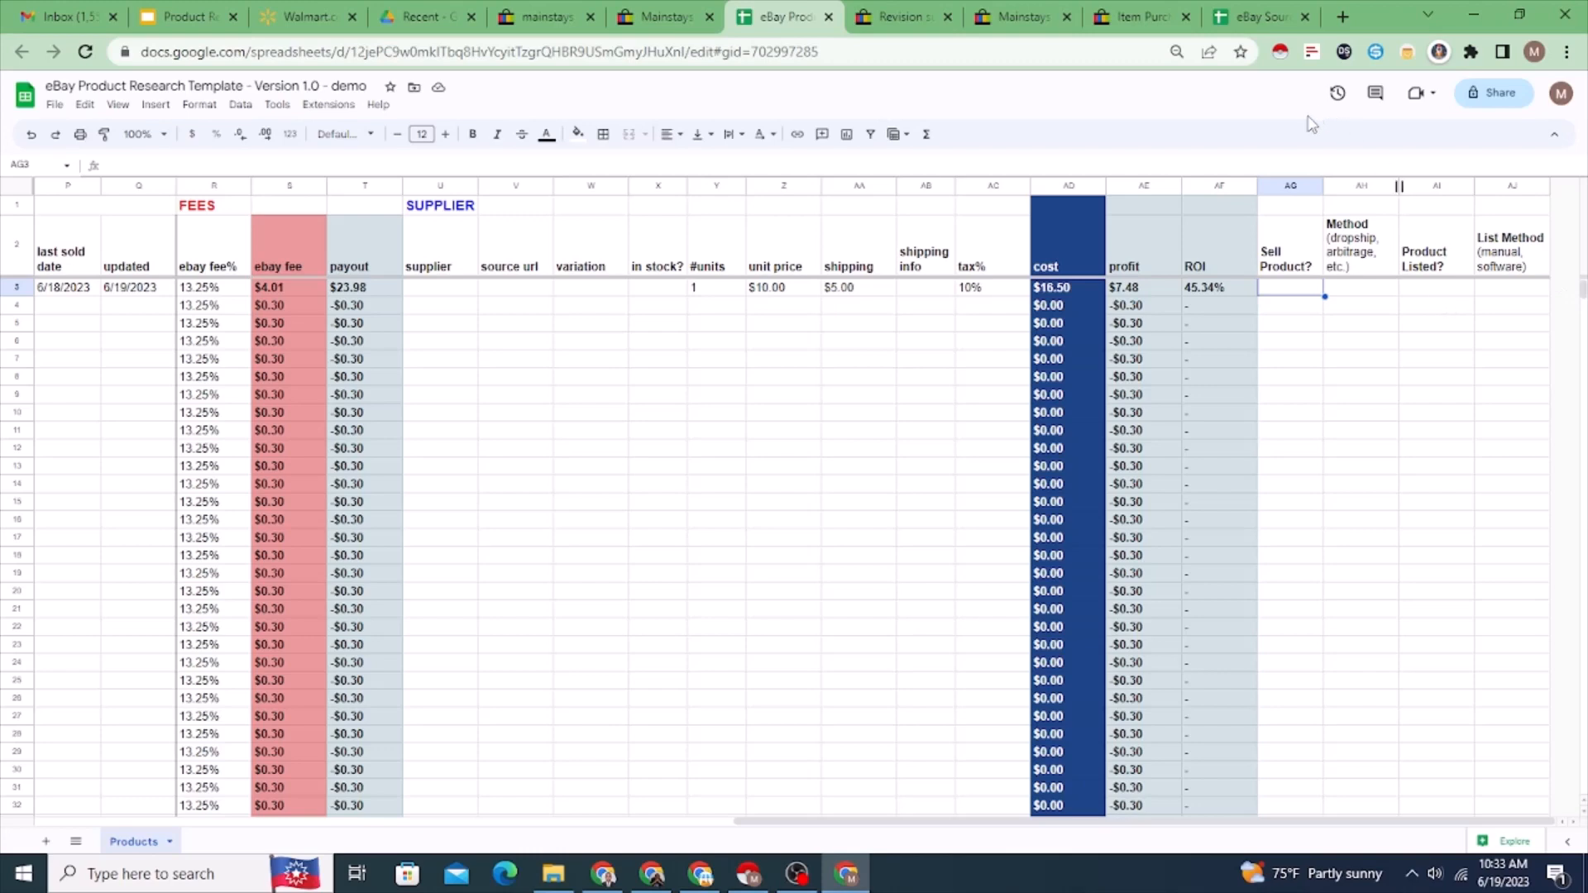
click(1286, 187)
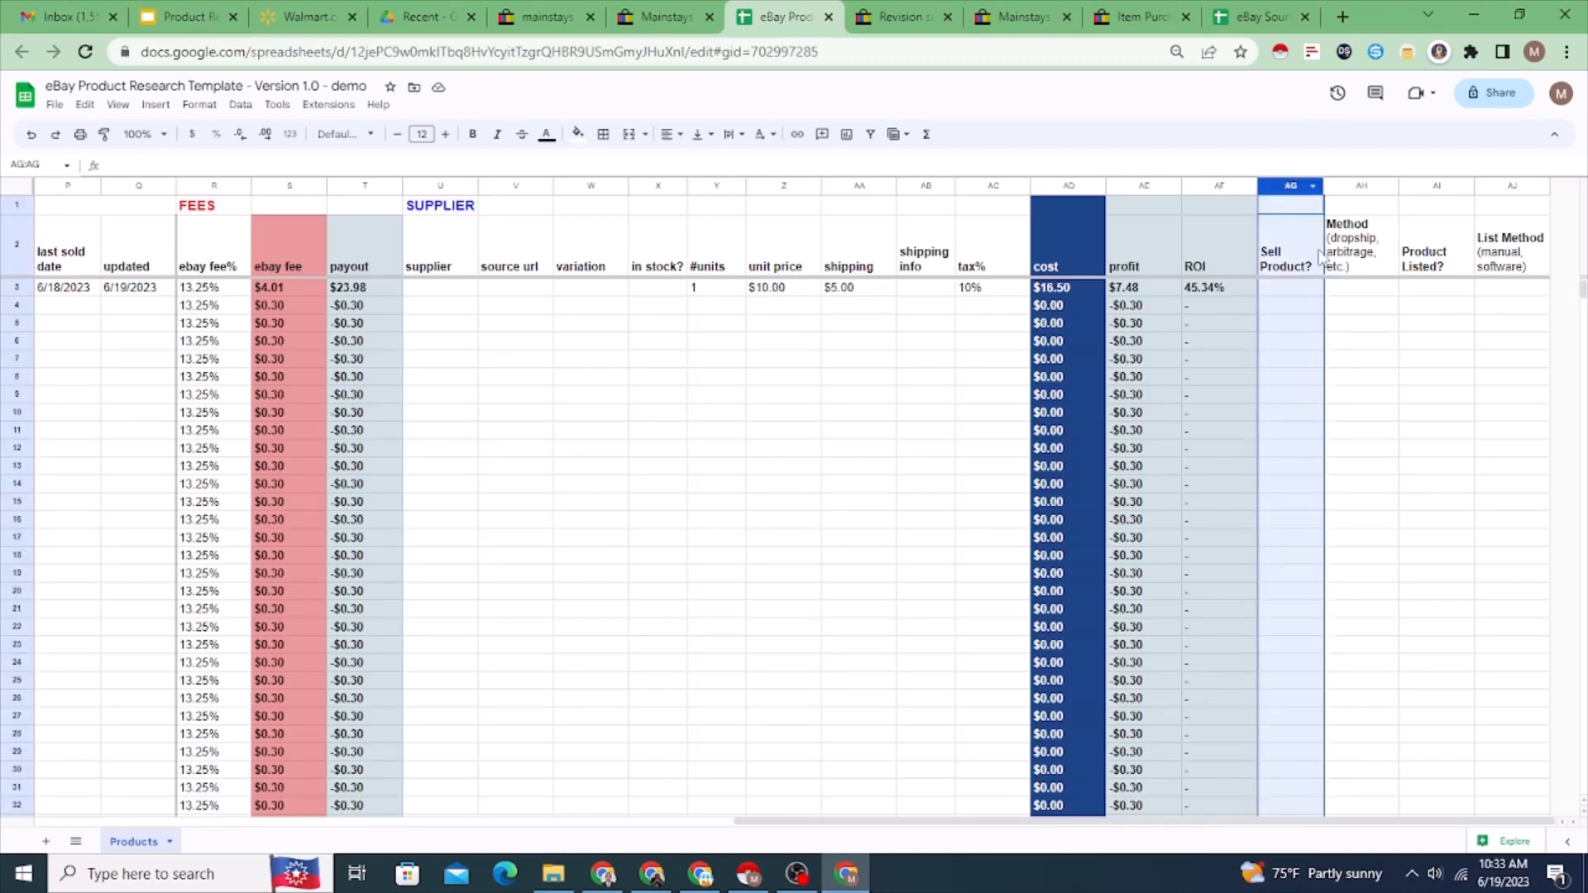
right_click(1290, 199)
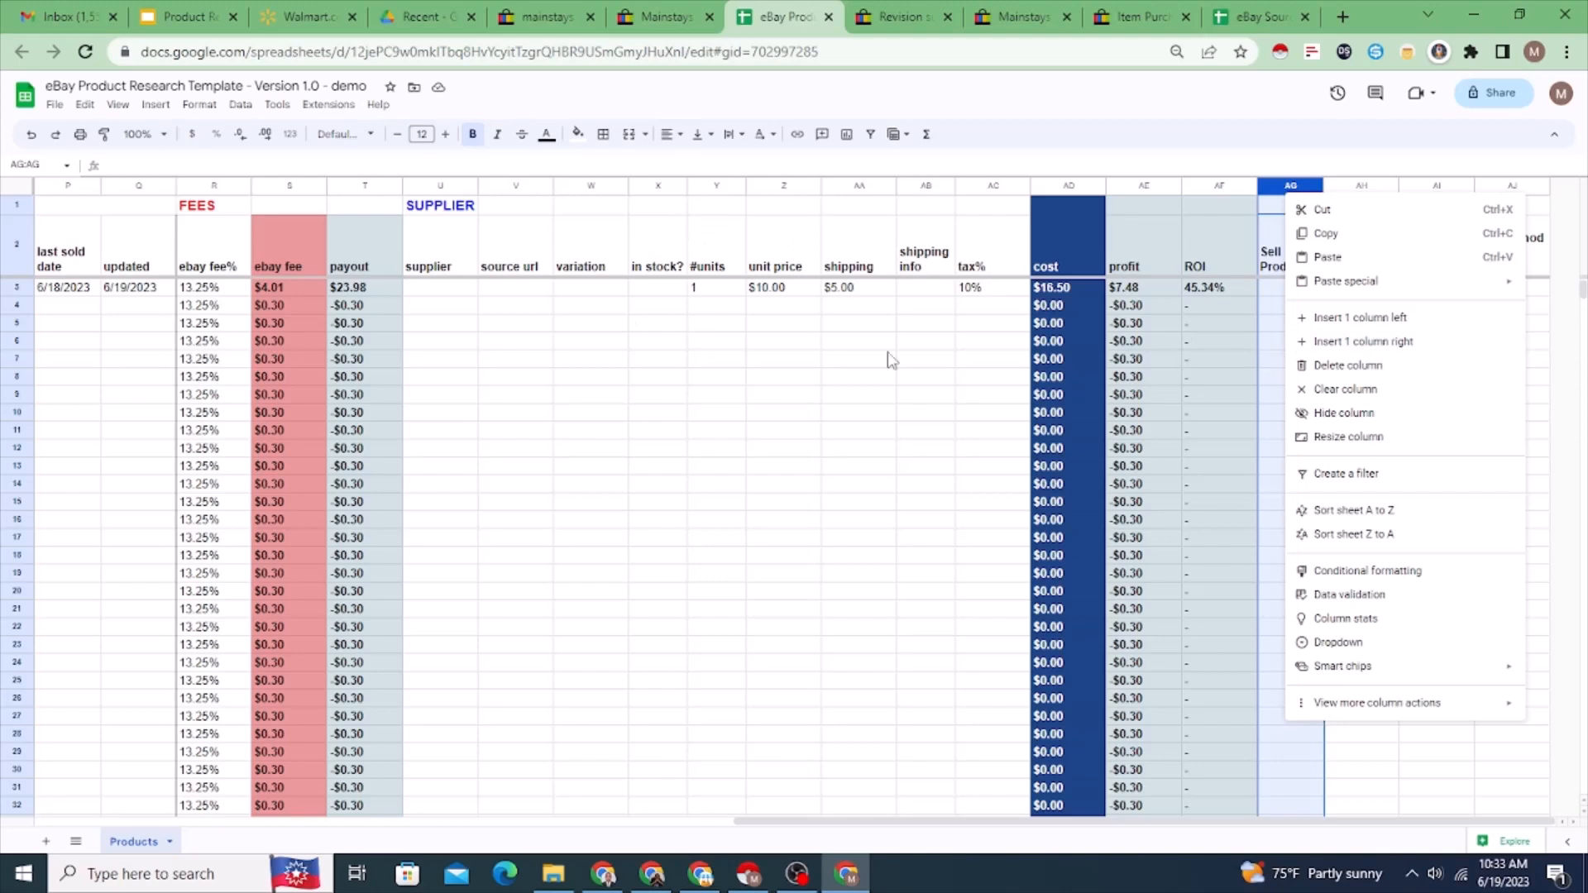
click(587, 397)
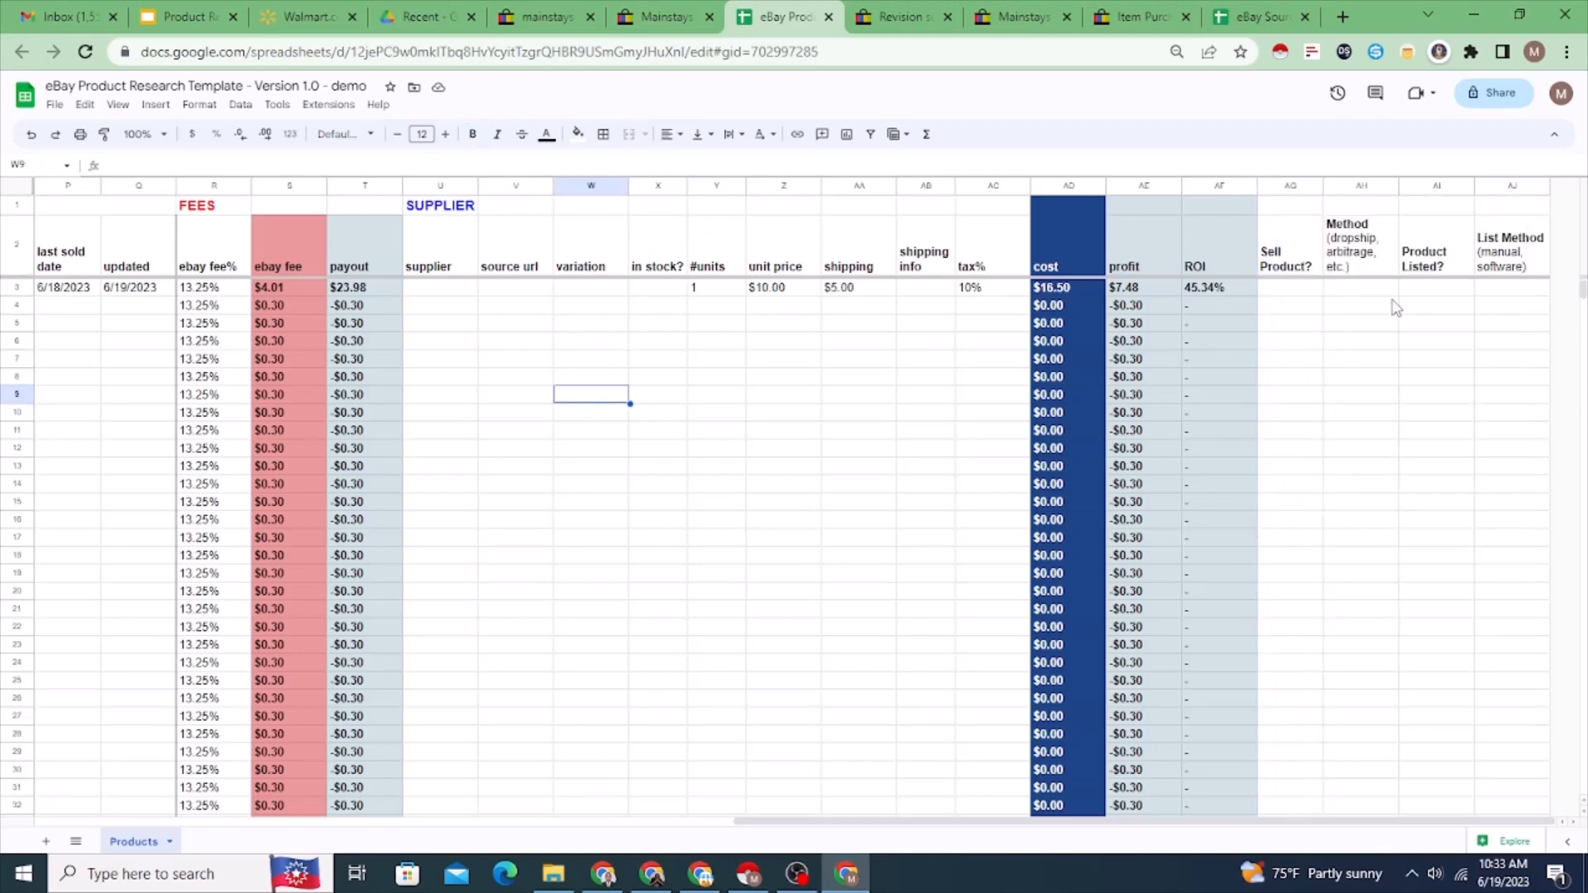
Step: Enter yes under Sell Product? and dropship under Method for the fire pit in row 3
click(1288, 291)
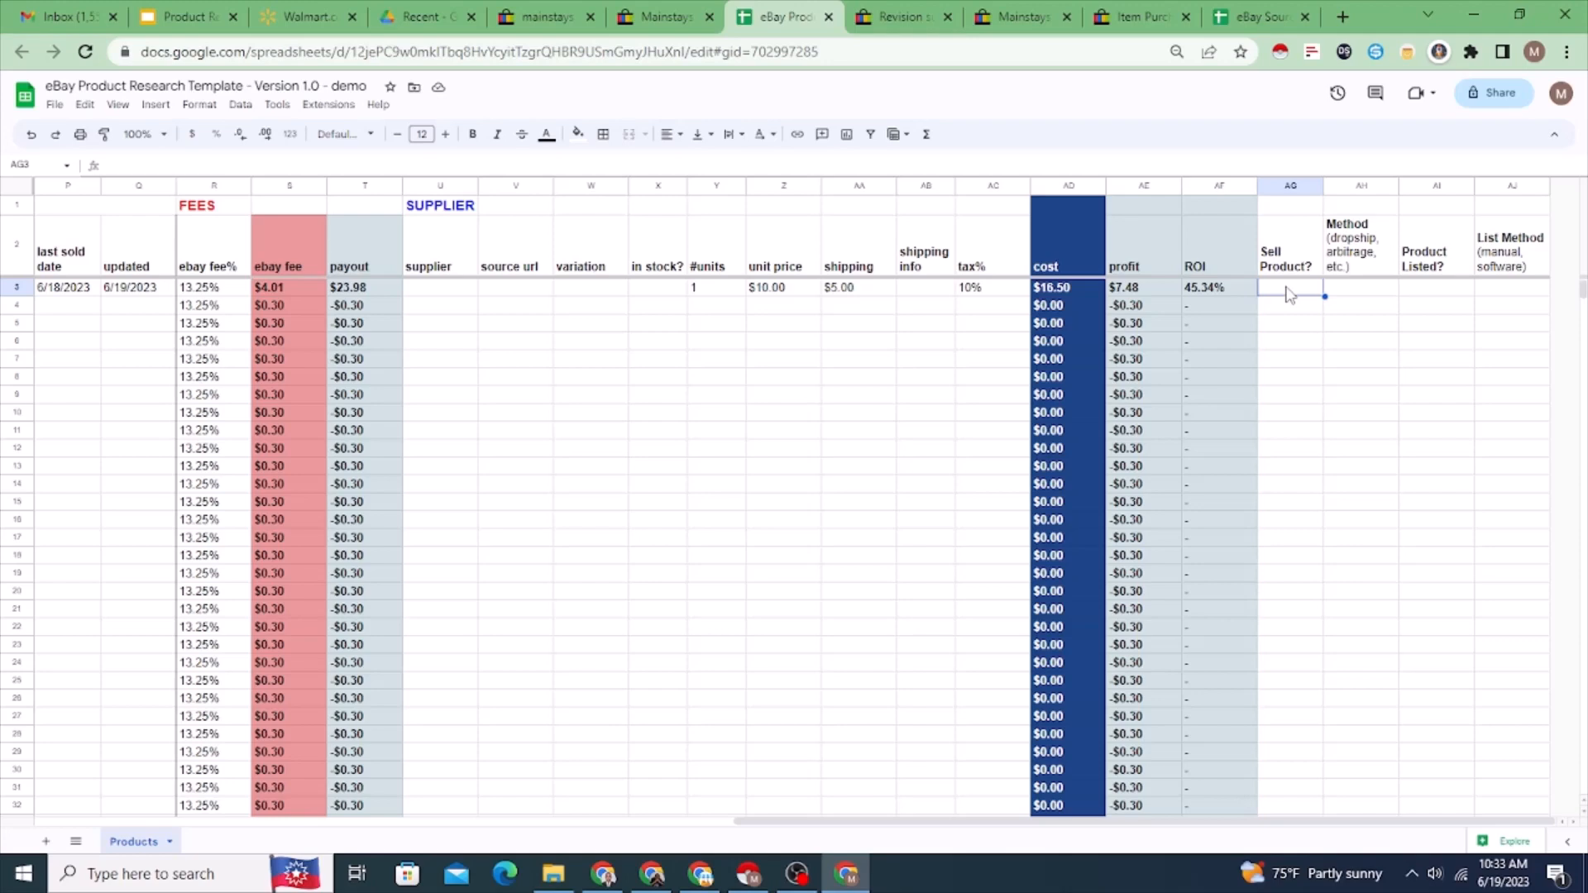
text(yes)
click(1361, 295)
text(d)
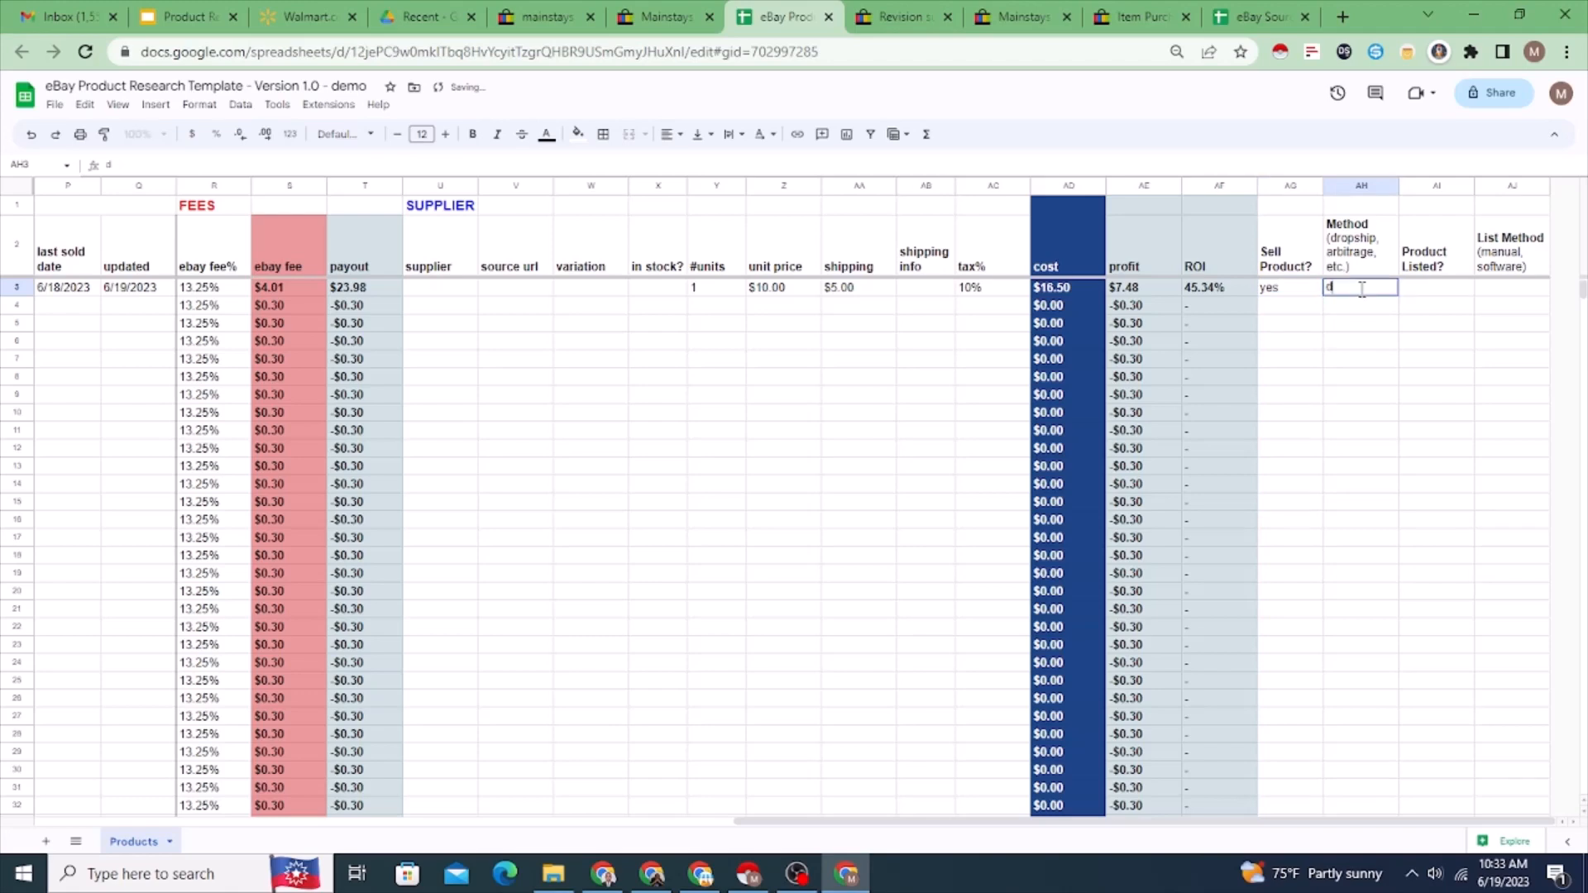
text(ropship)
click(1430, 324)
click(1373, 291)
Step: Mark the fire pit in row 3 as no under Product Listed?
click(1441, 296)
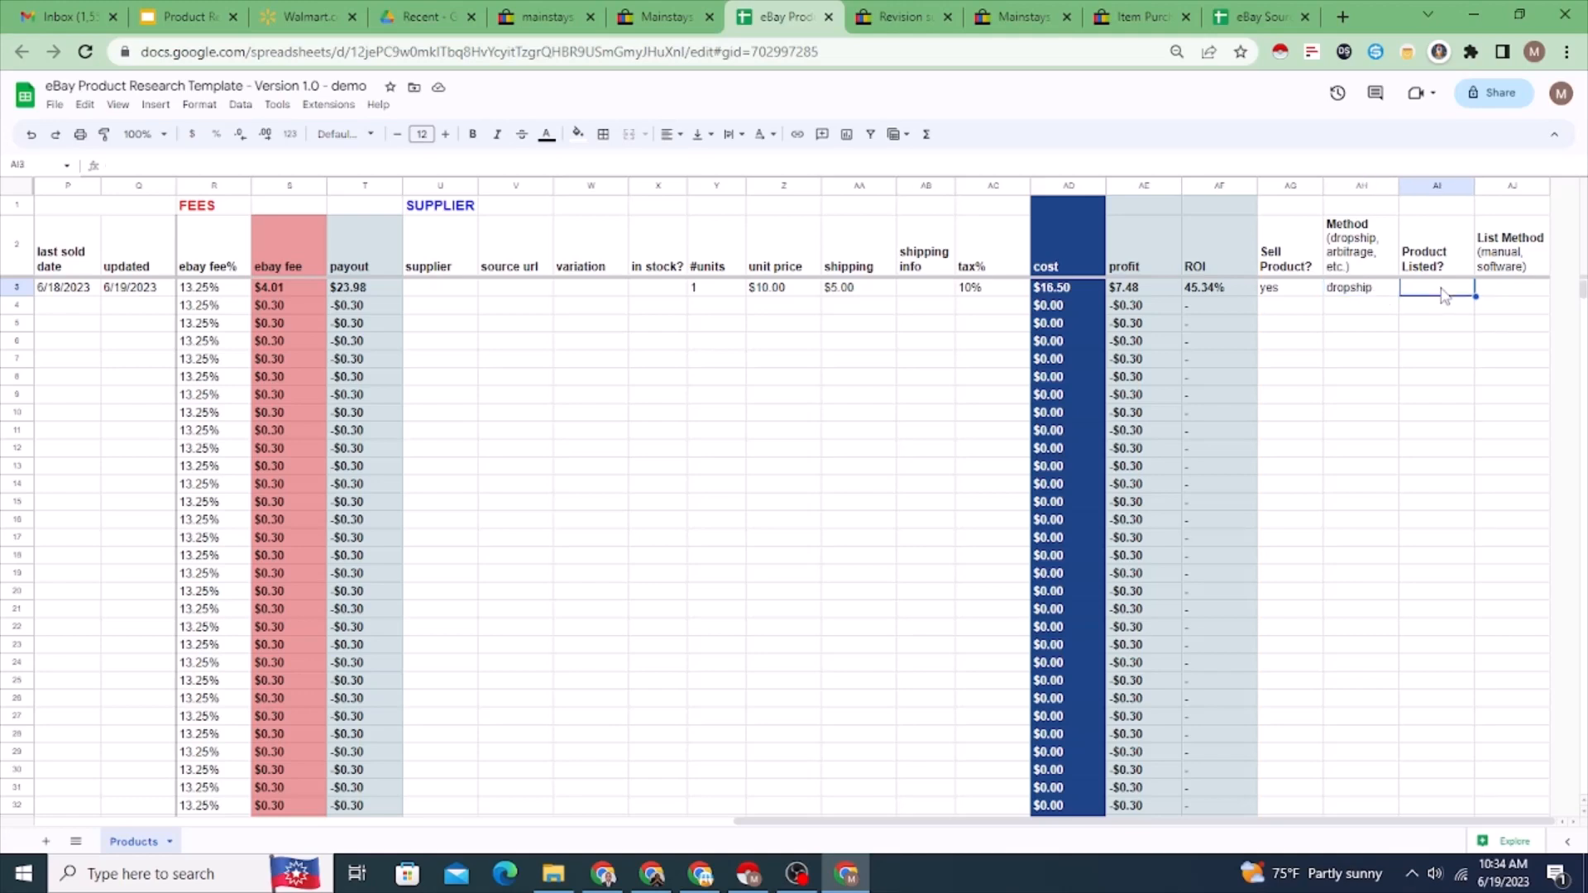
text(no)
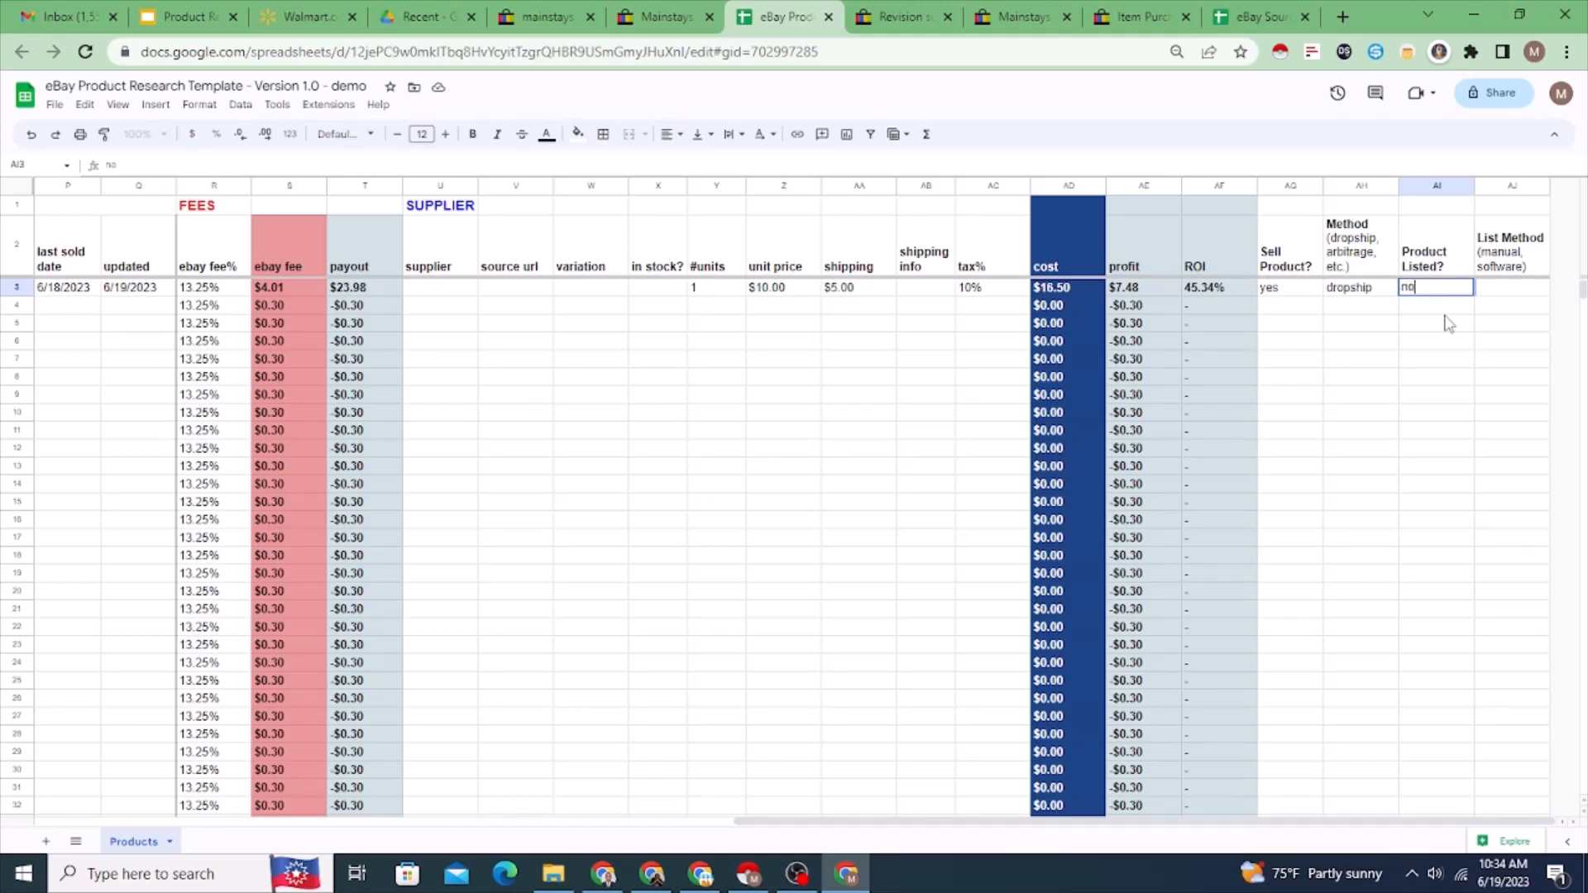
key(Return)
click(1440, 295)
Step: Review the fire pit's row and the column headings from List Method back to Entry#
click(1494, 296)
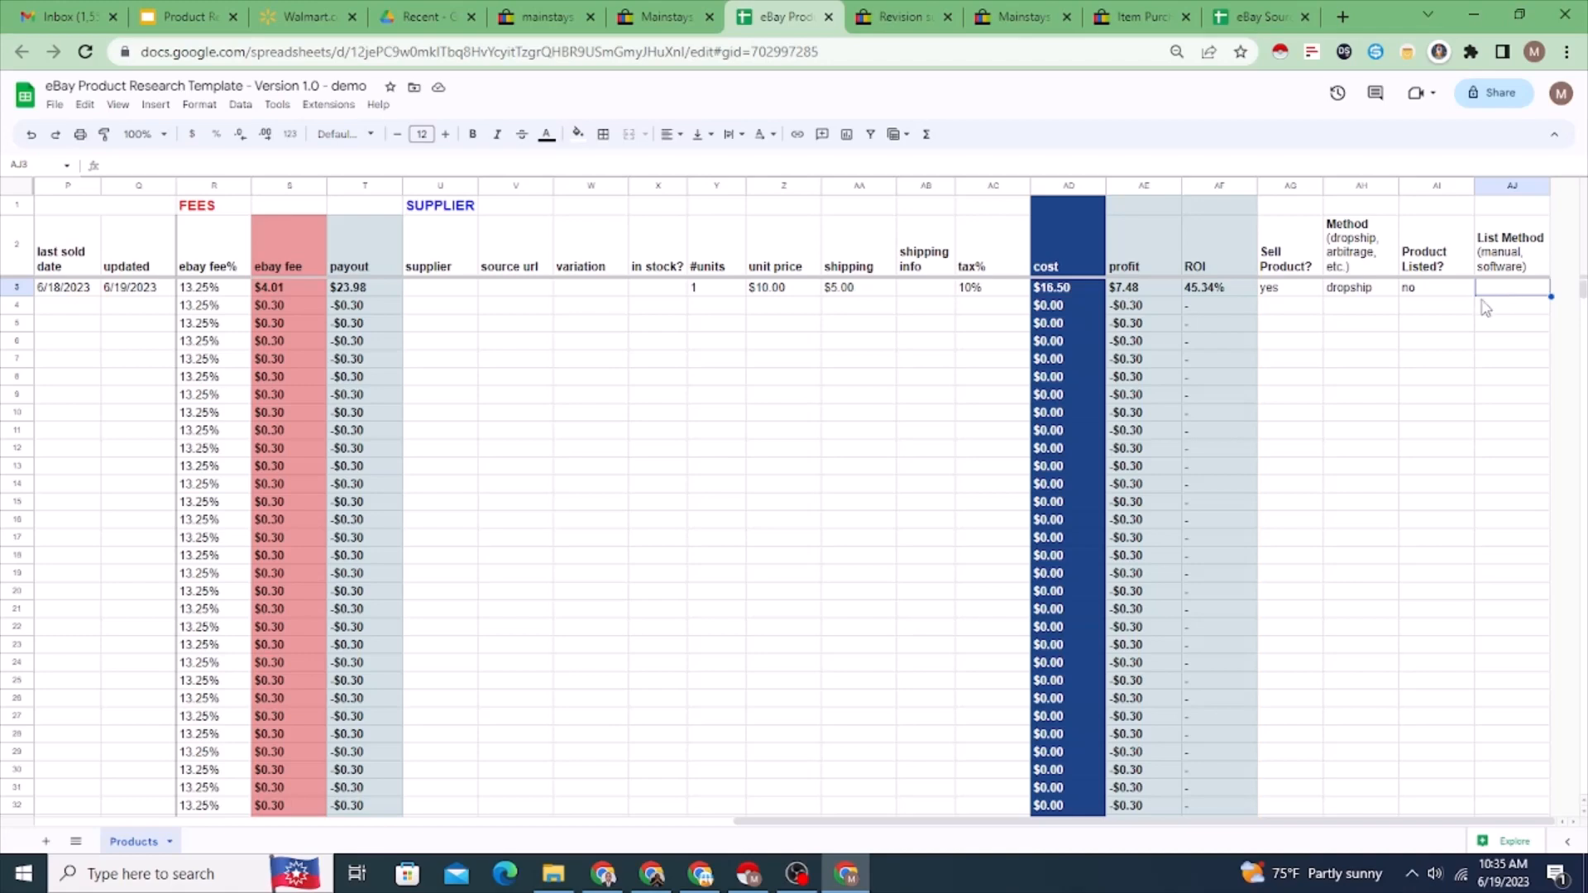
key(Left)
key(Right)
key(Left)
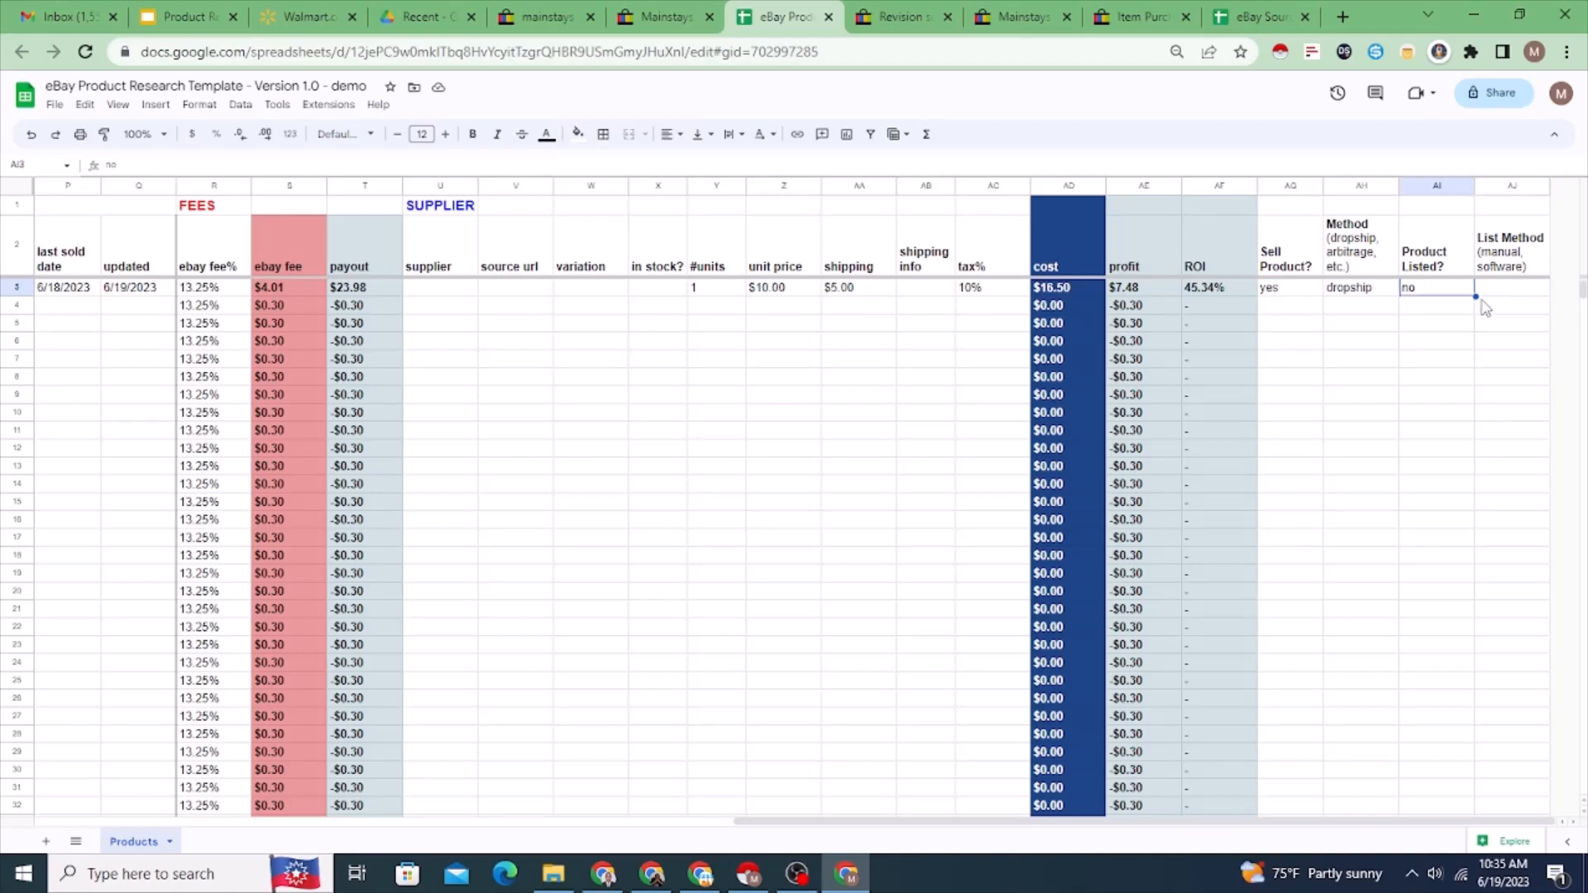
key(Left)
key(Left)
key(Left)
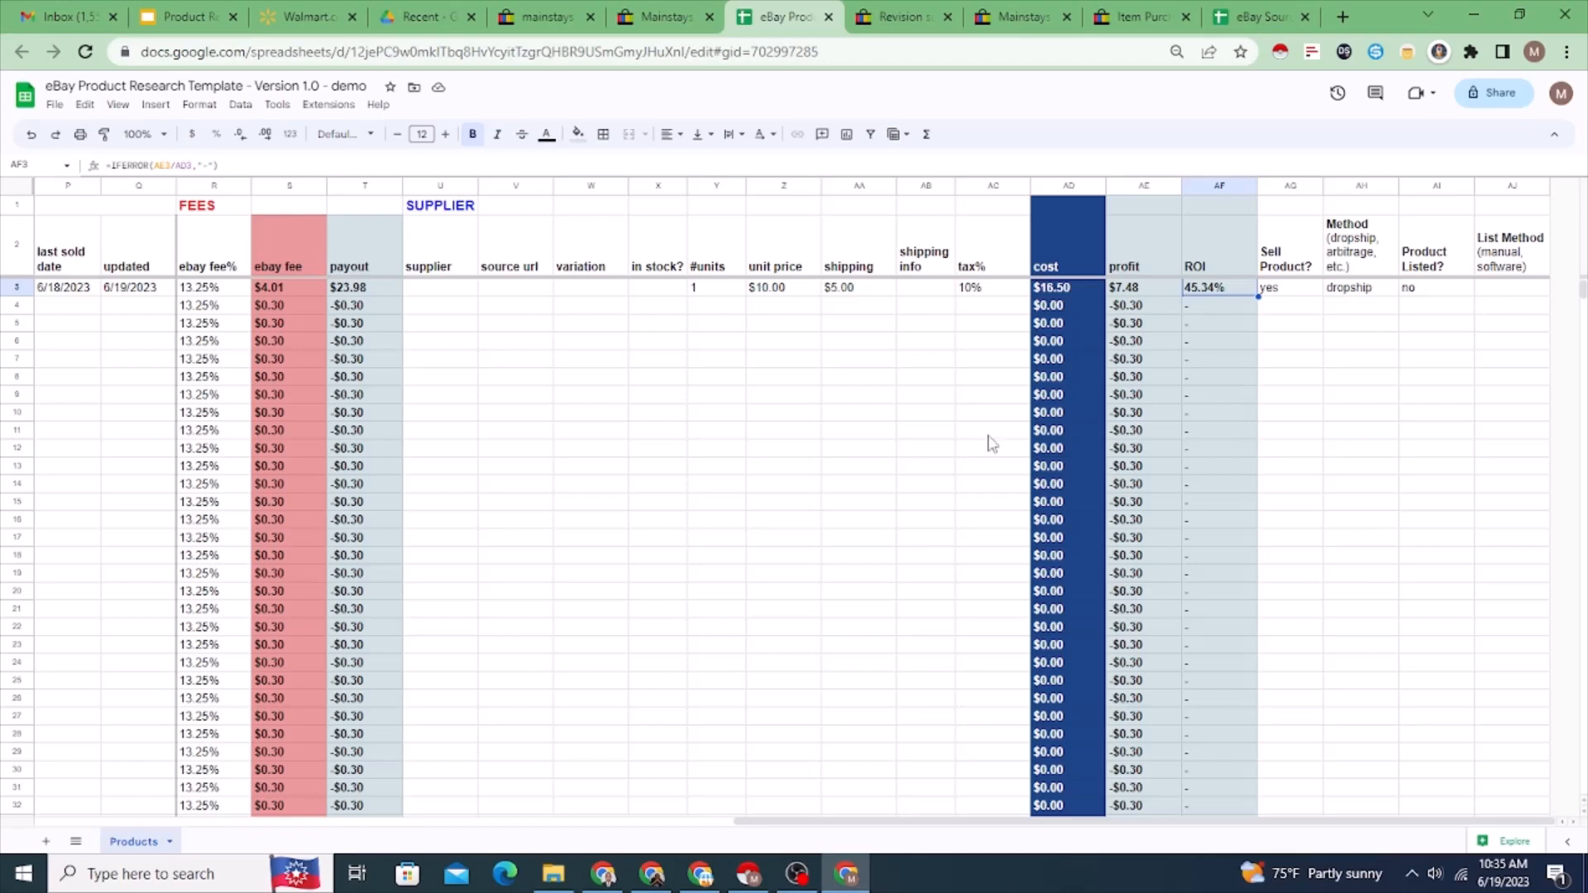
click(525, 291)
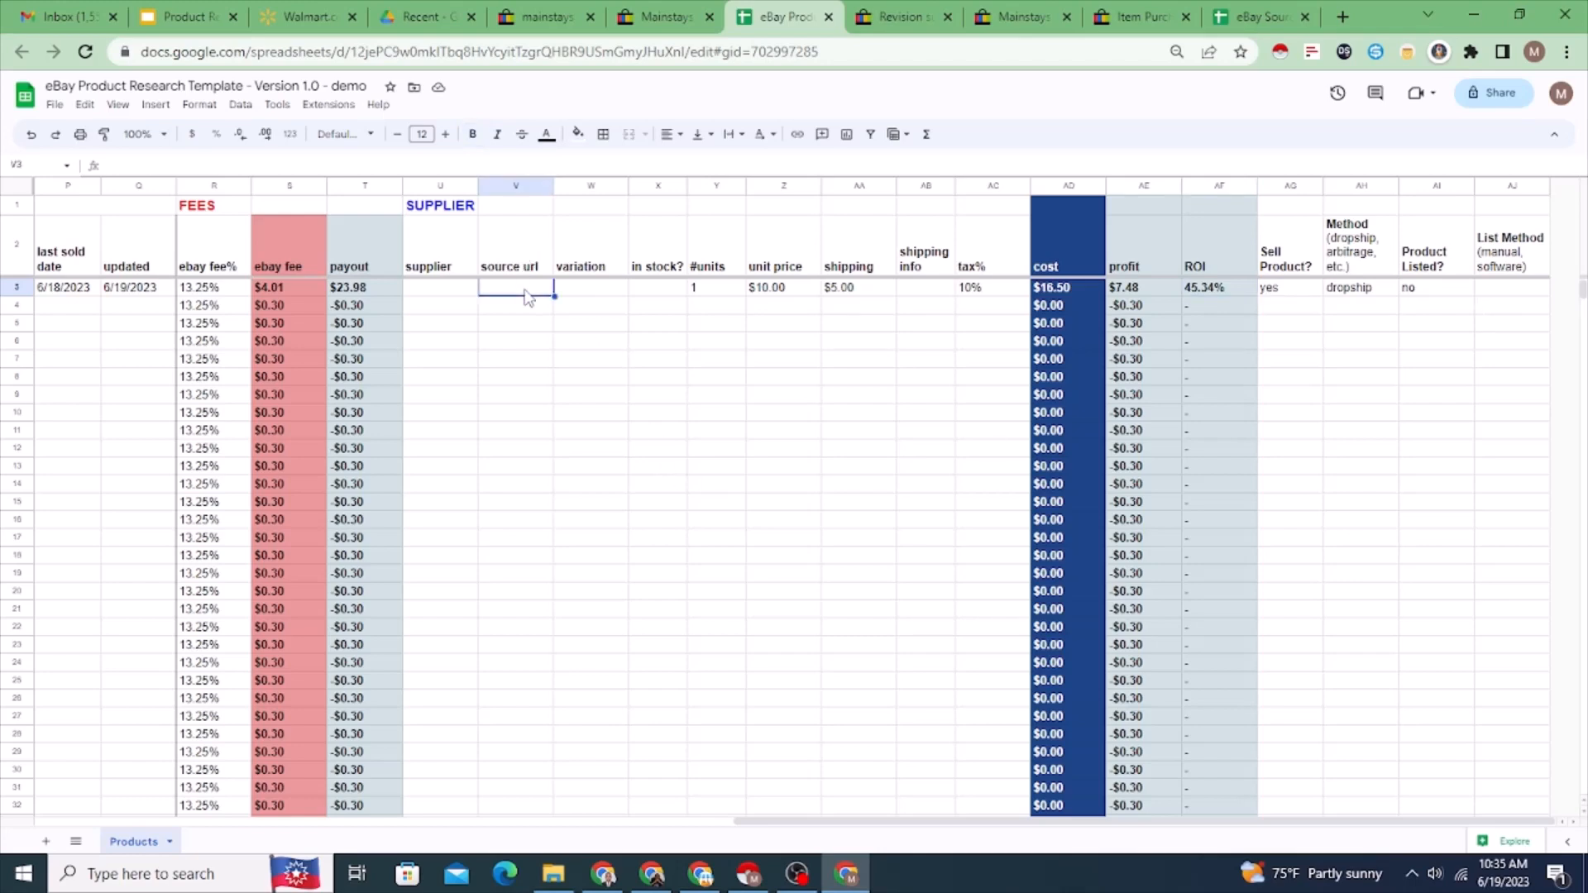
click(474, 246)
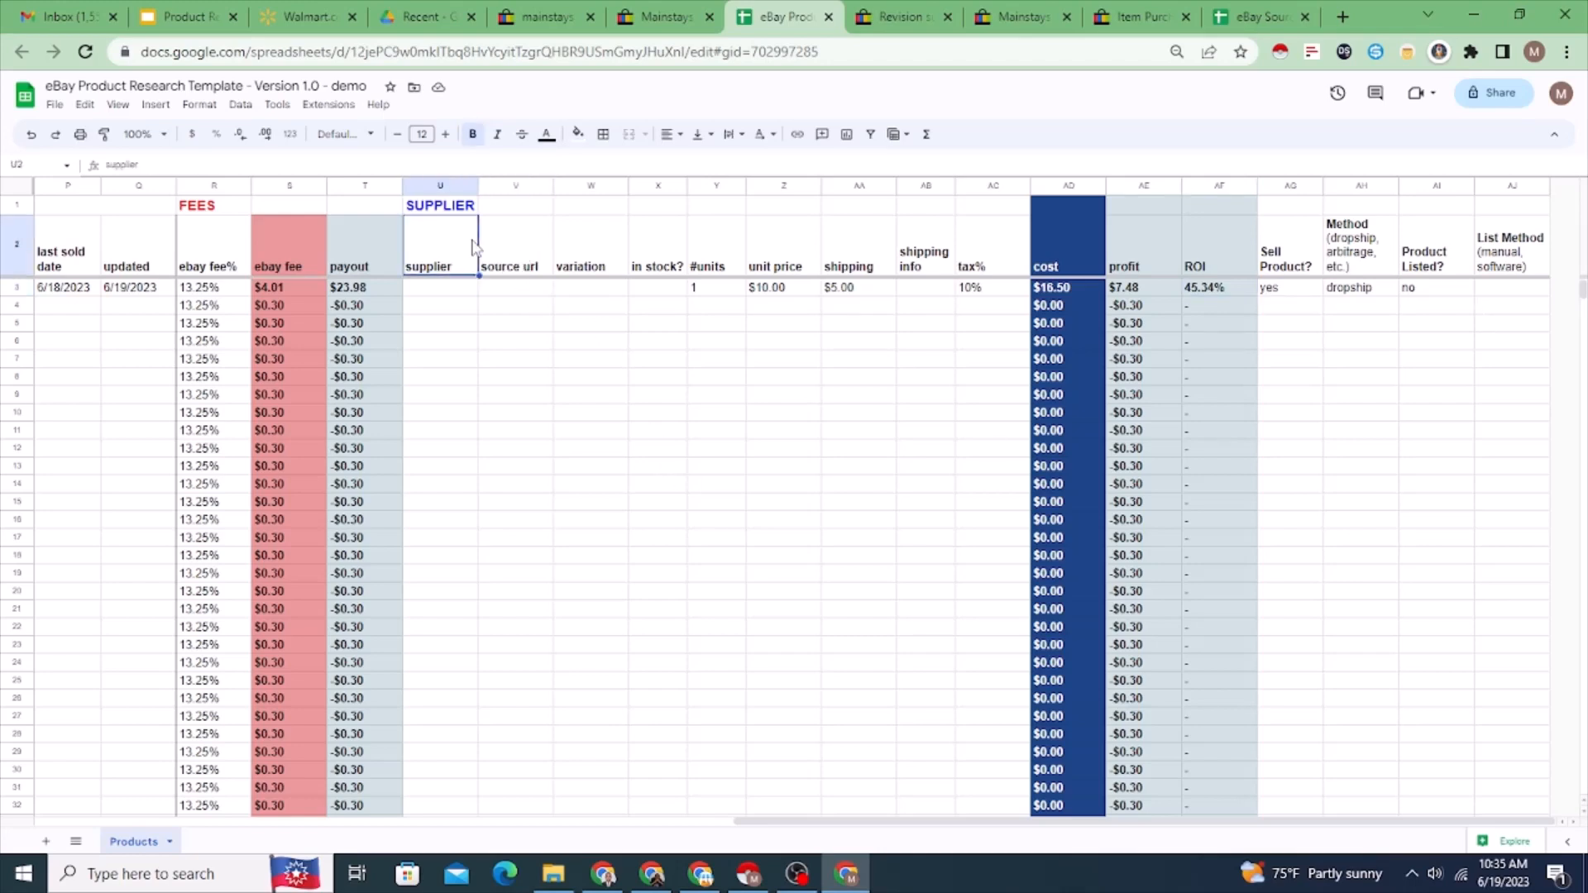
key(Left)
key(Left)
key(Left)
key(Left)
key(Left)
key(Left)
key(Left)
key(Left)
key(Left)
key(Left)
key(Left)
key(Left)
key(Left)
key(Left)
key(Left)
key(Left)
key(Left)
key(Left)
key(Left)
key(Left)
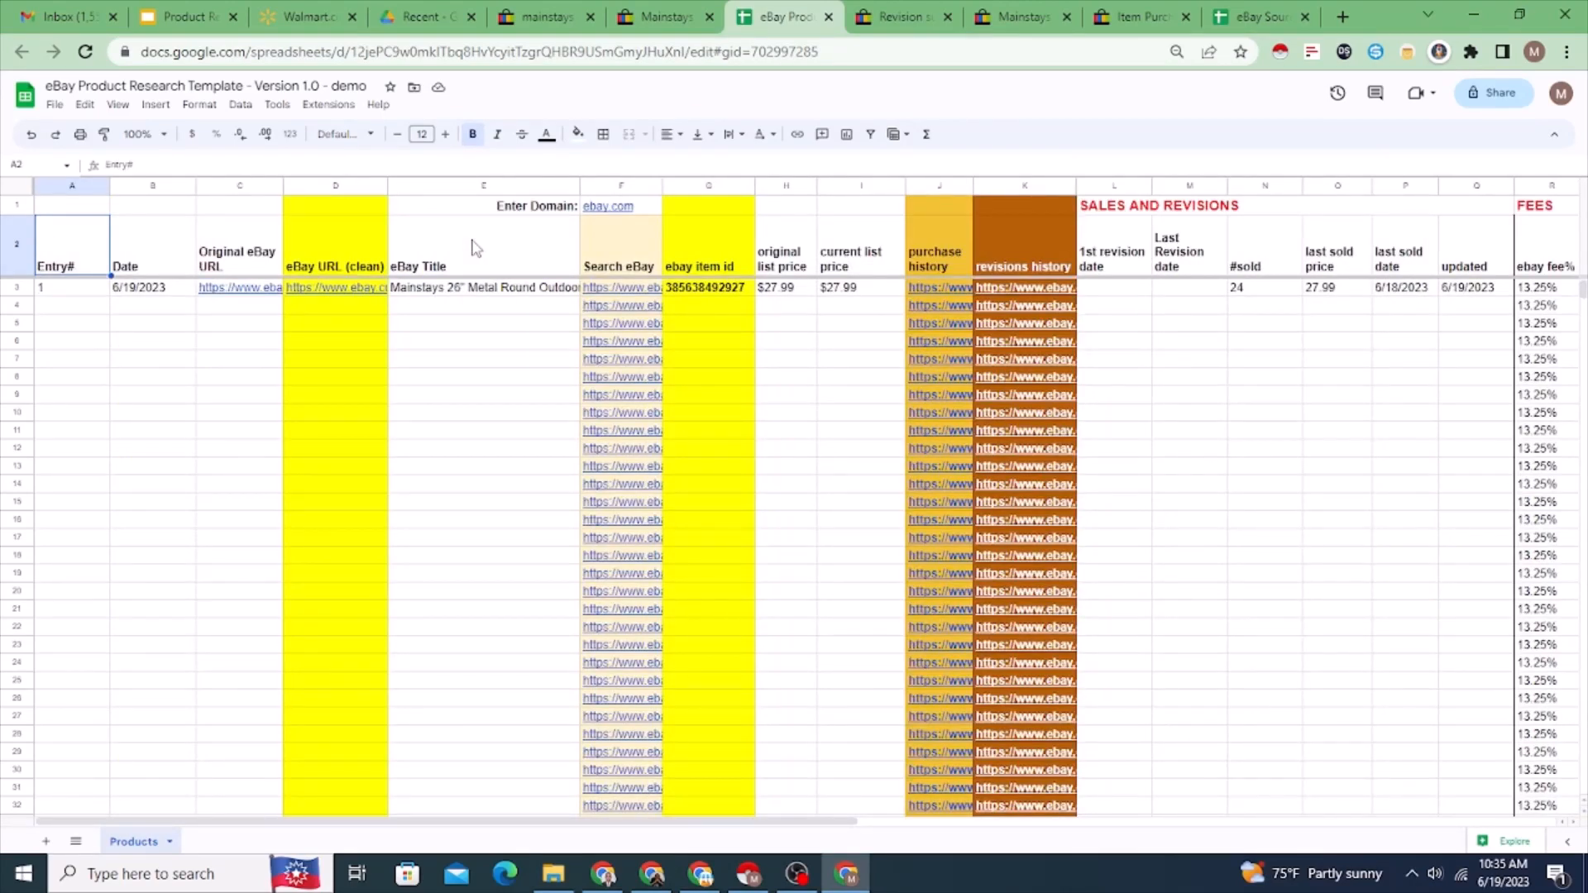
Step: Examine the eBay products page URL field in the eBay Sourcer spreadsheet alongside the address of the fire pit search results page
click(1255, 18)
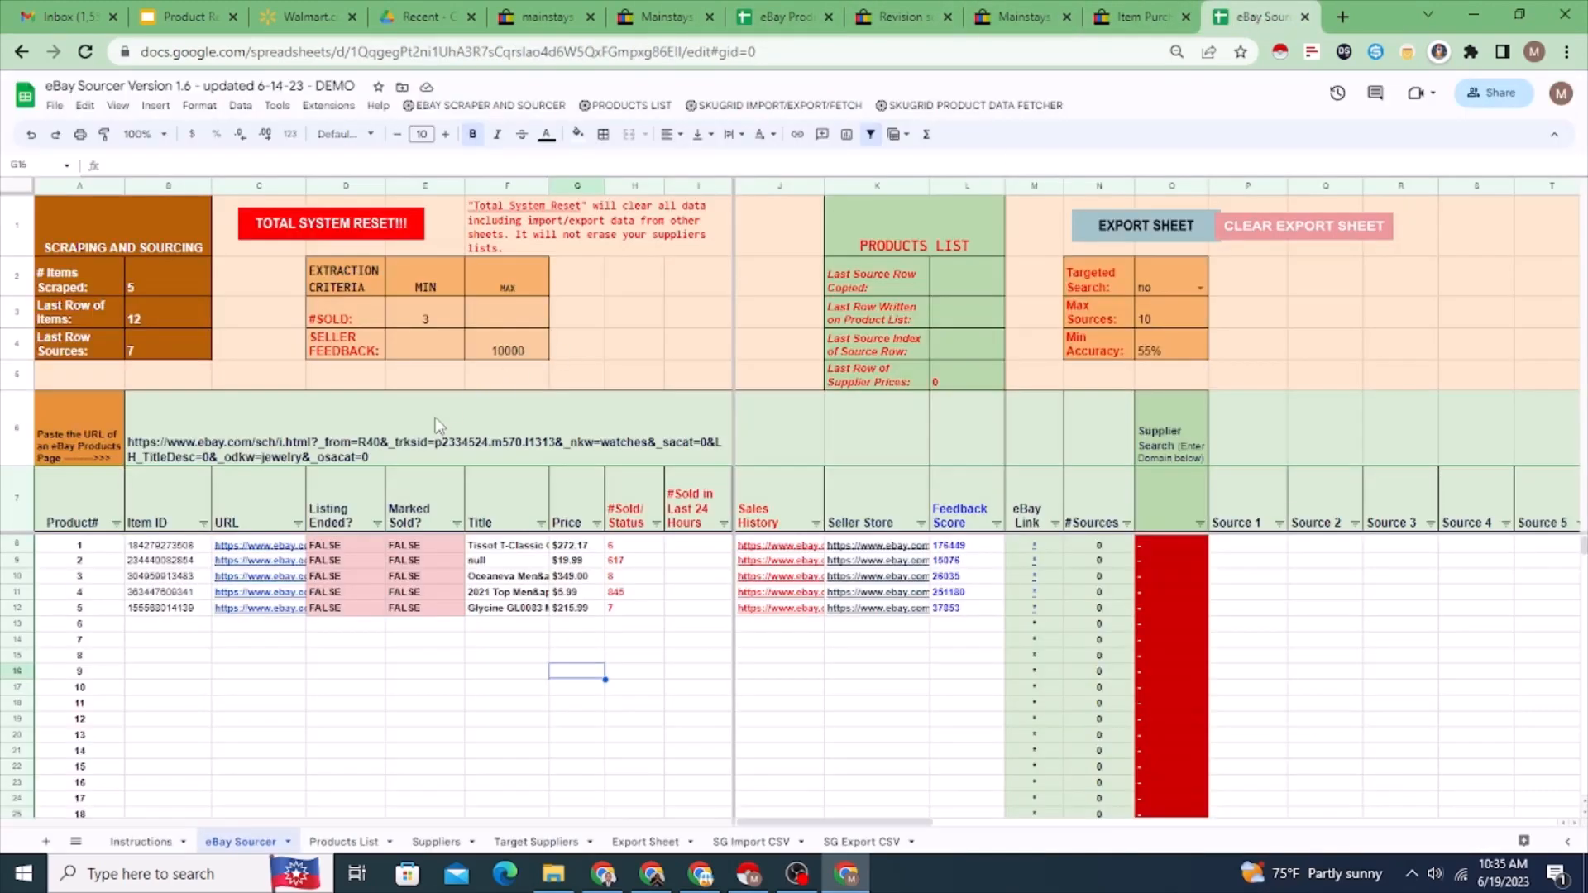
mouse_move(581, 404)
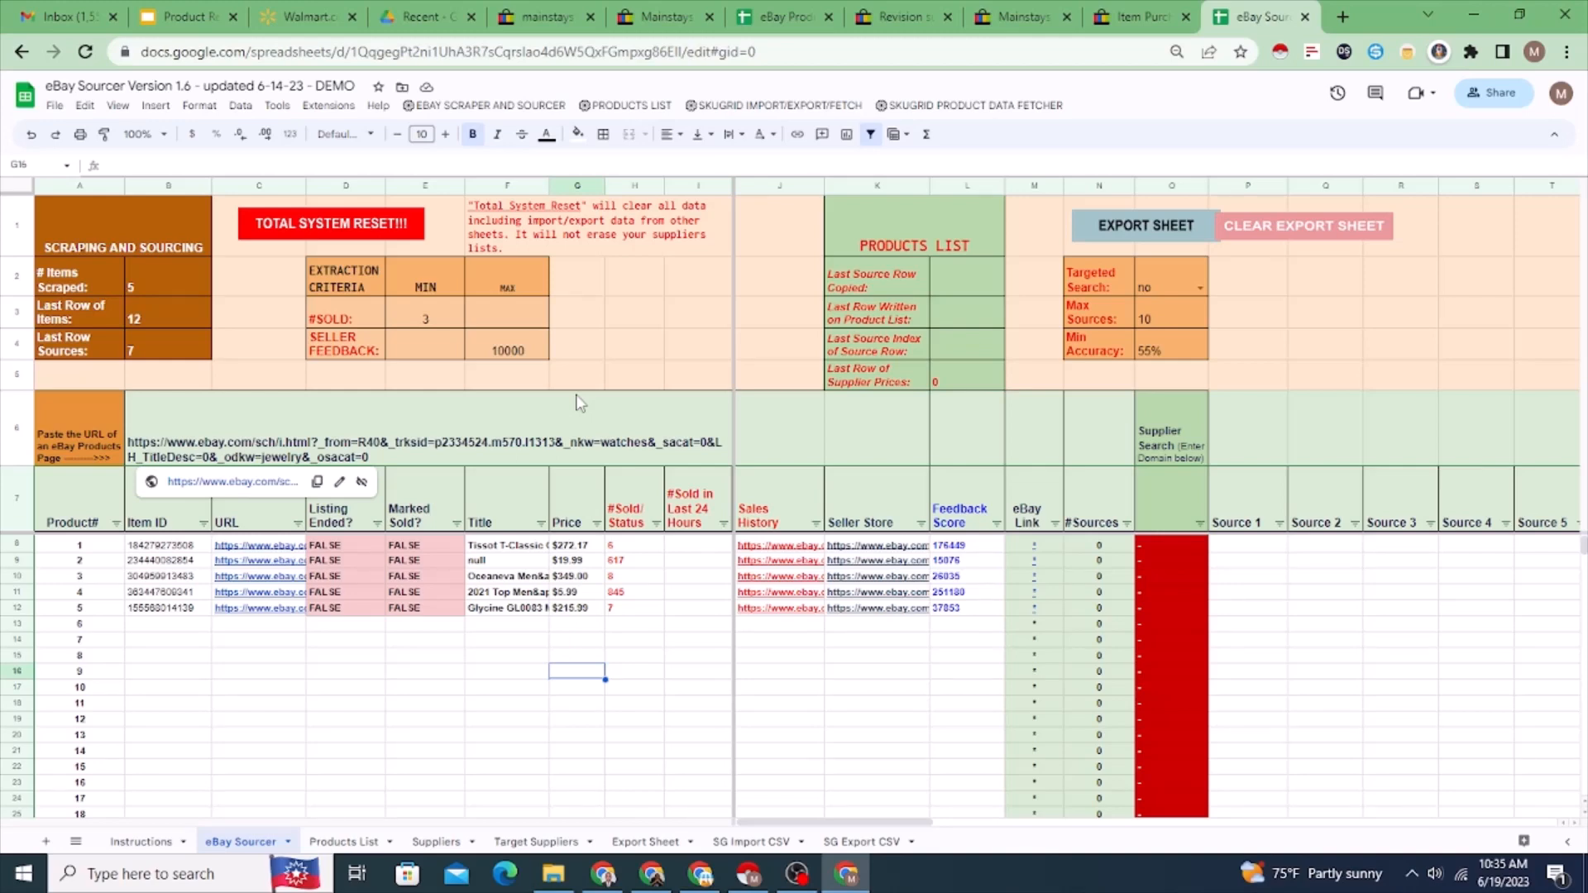
click(1030, 18)
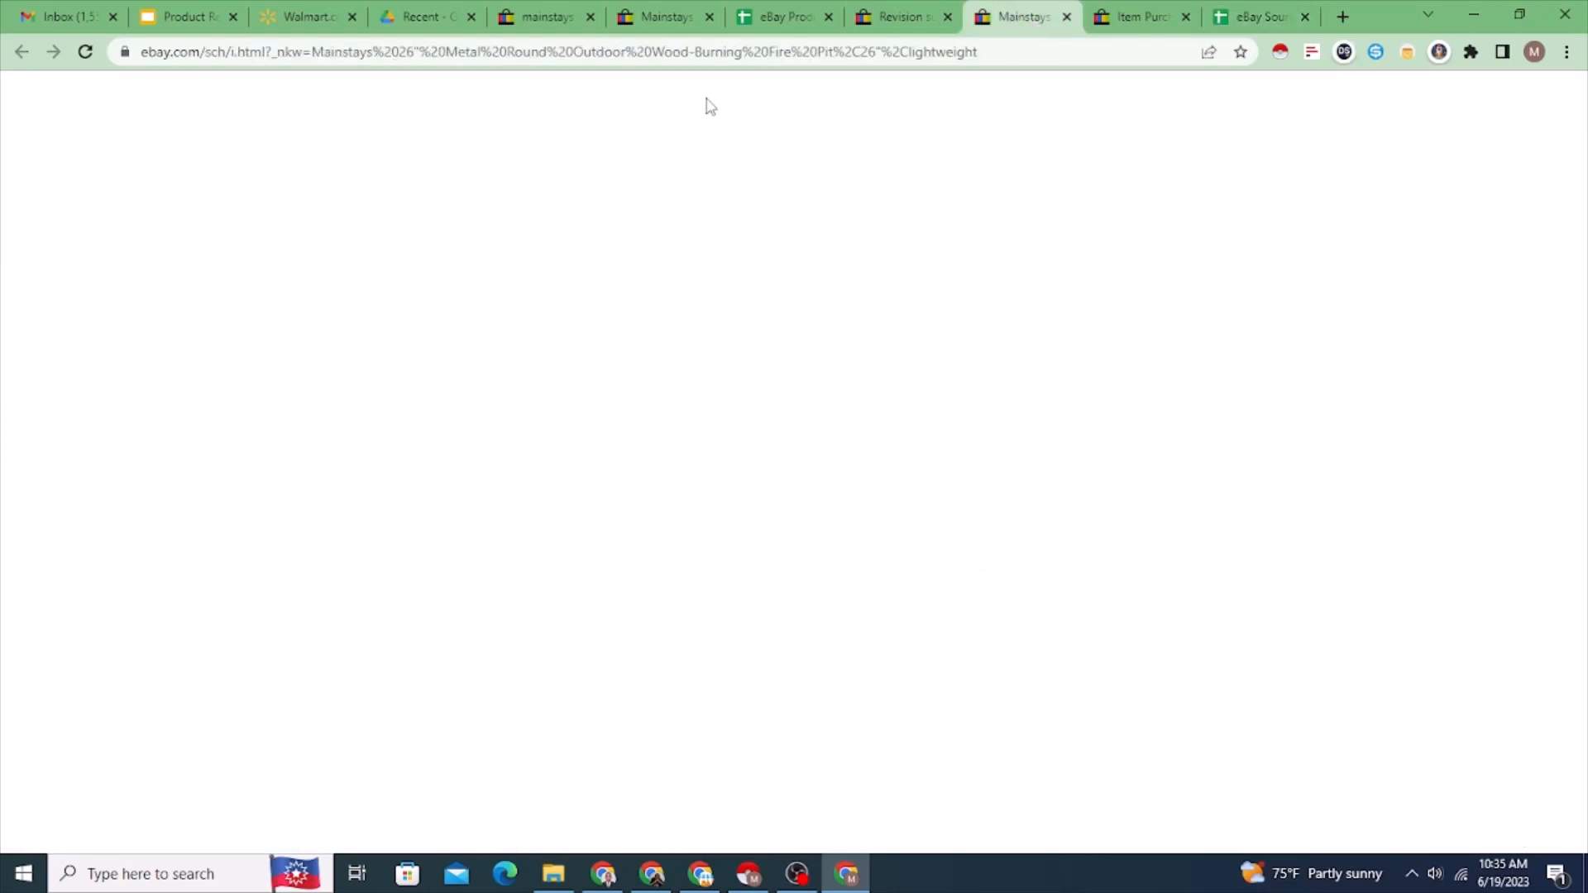
click(717, 51)
click(1253, 19)
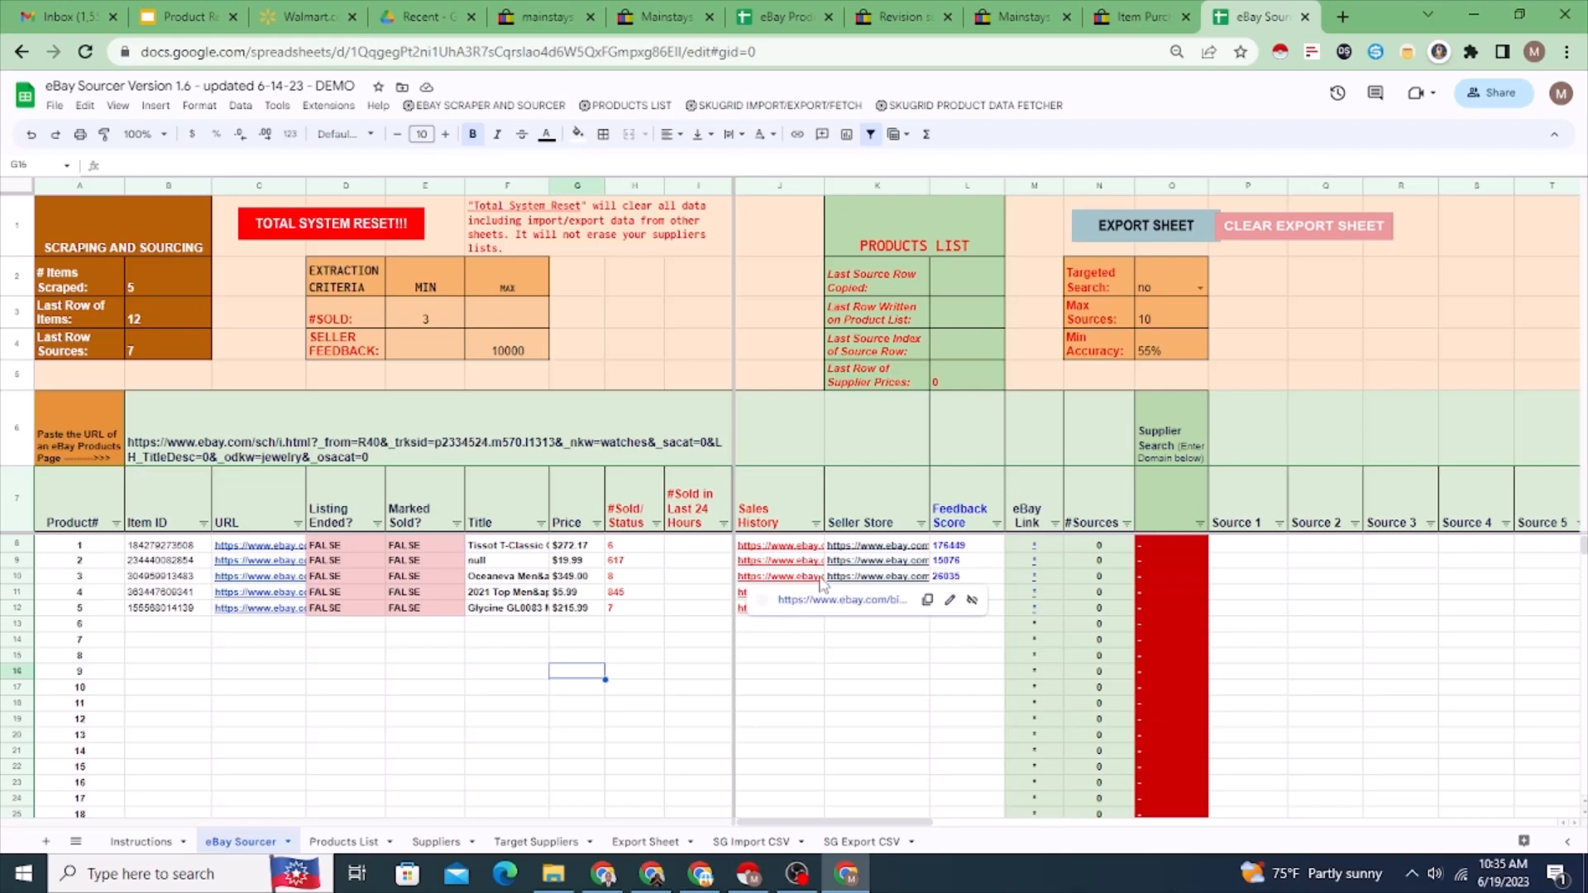
Step: Examine the Seller Store heading, the first Source 1 cell and the maximum seller feedback criterion in the eBay Sourcer sheet
click(853, 489)
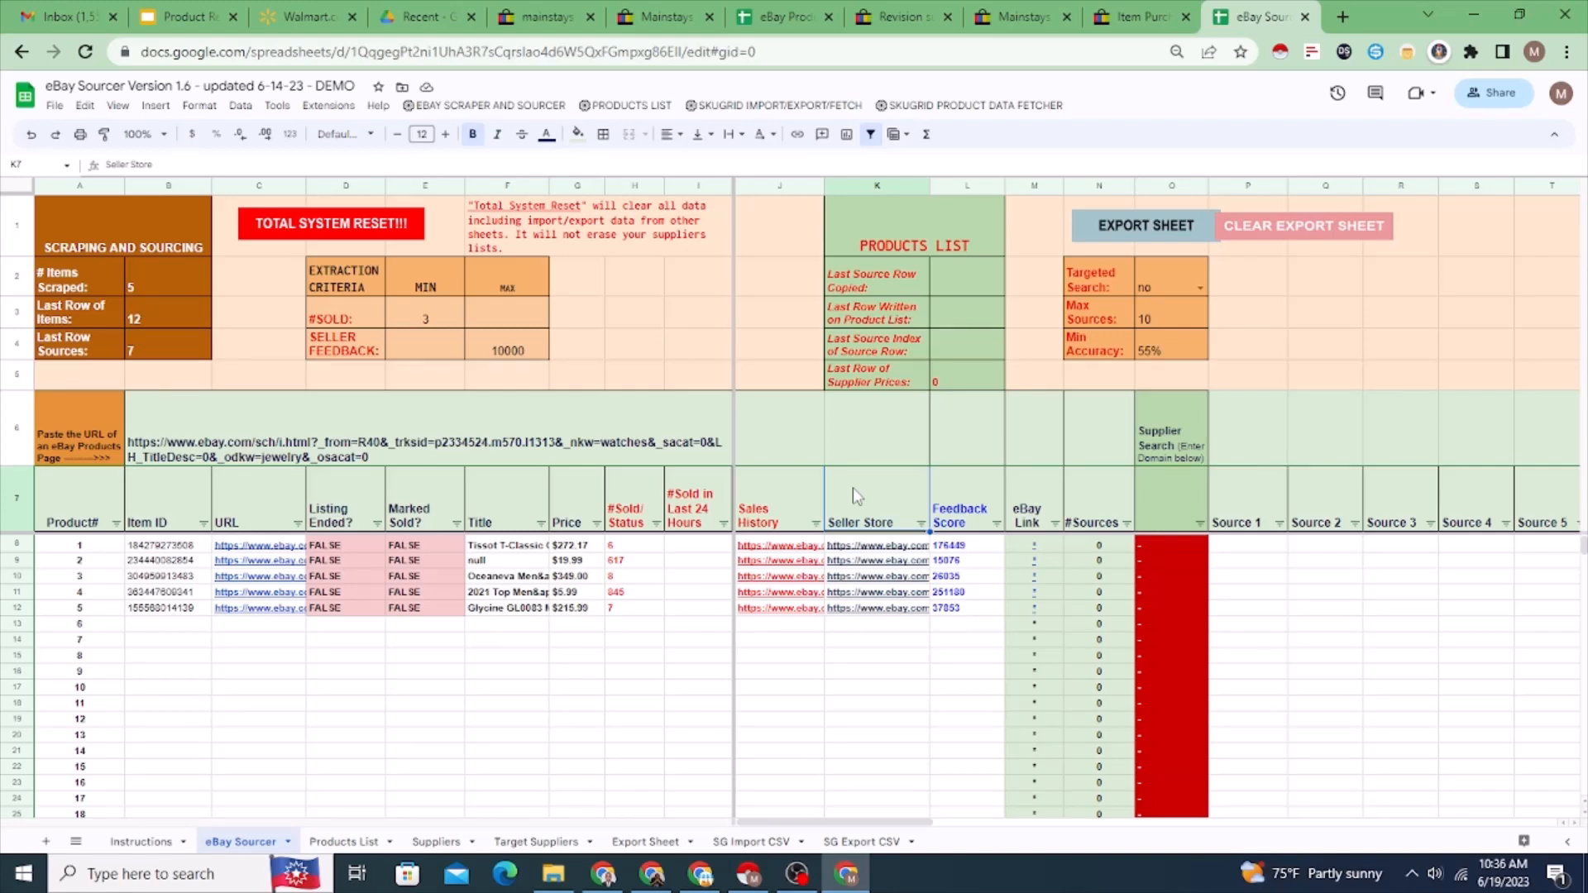
click(1233, 549)
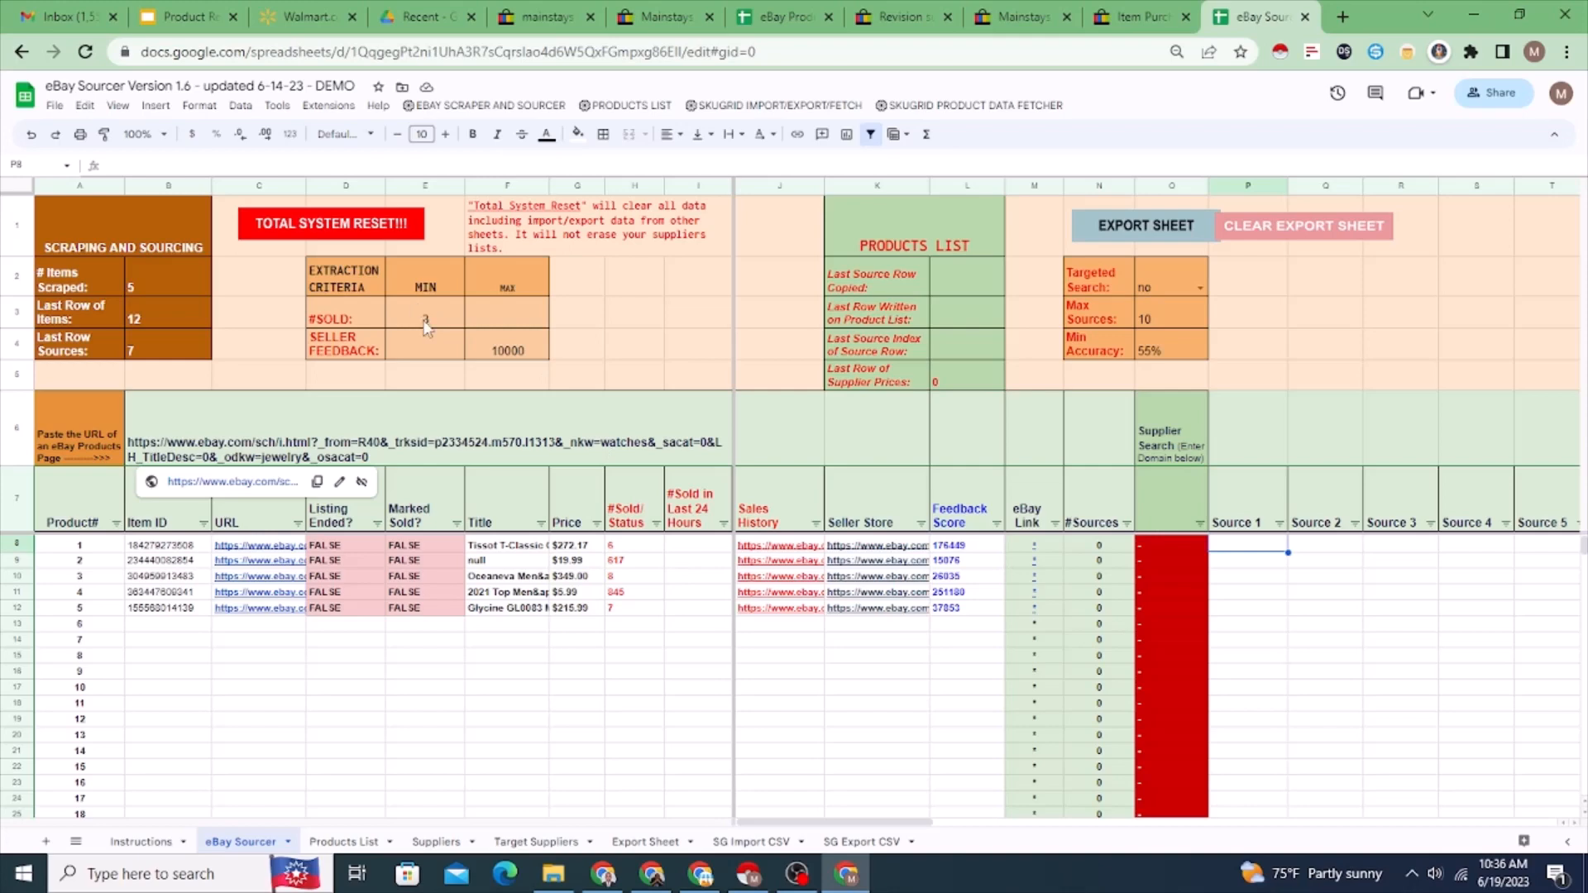
click(505, 354)
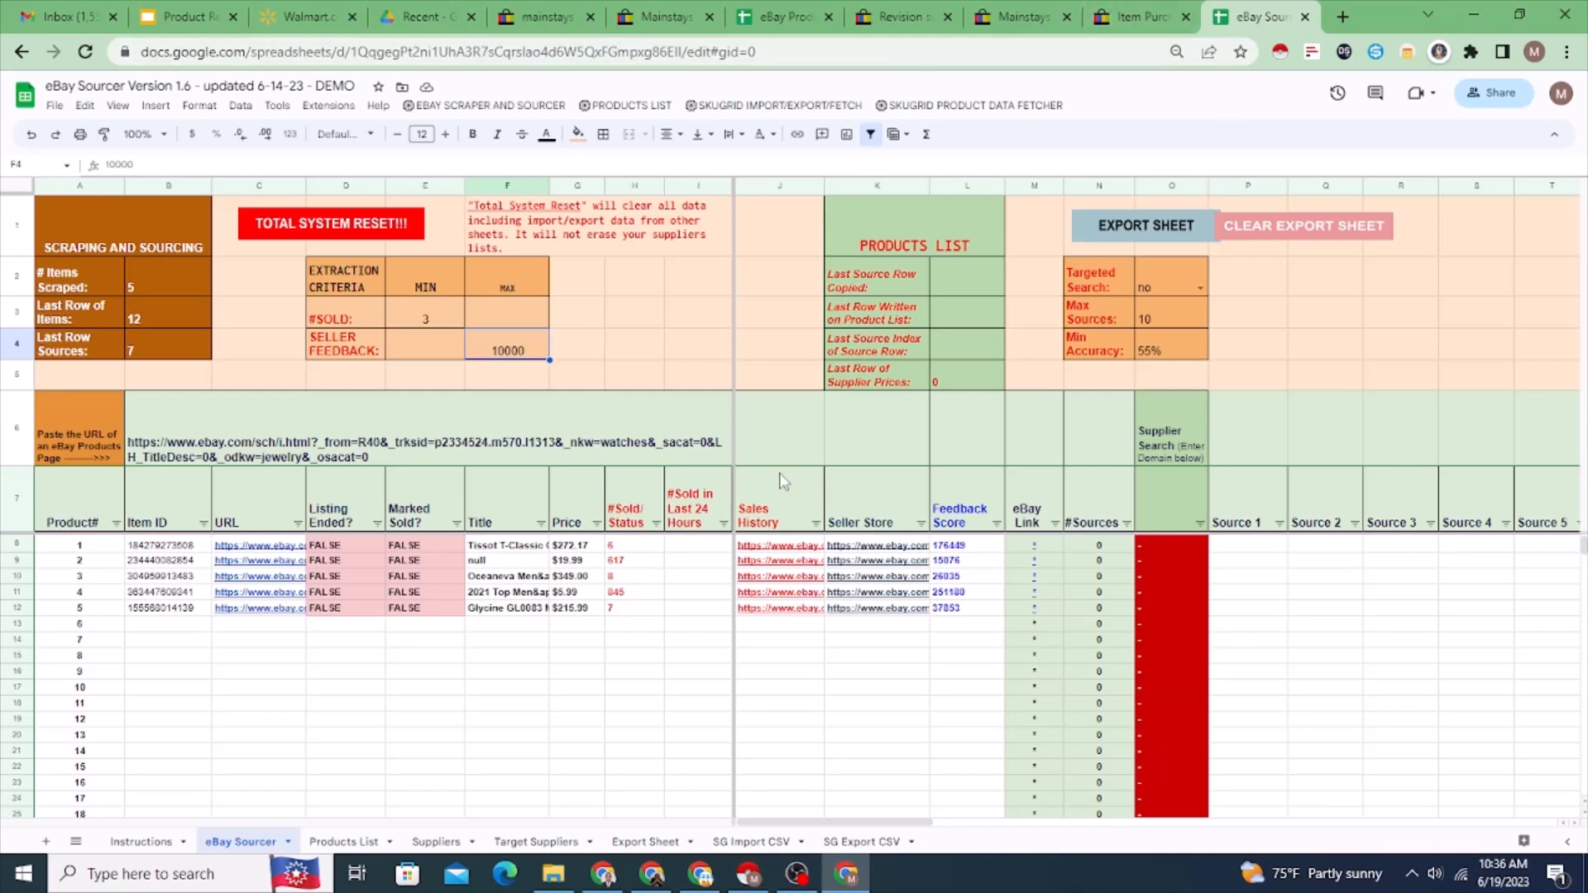
Step: Compare the eBay Product Research Template with the eBay Sourcer spreadsheet, ending on the research template
mouse_move(757, 602)
click(776, 13)
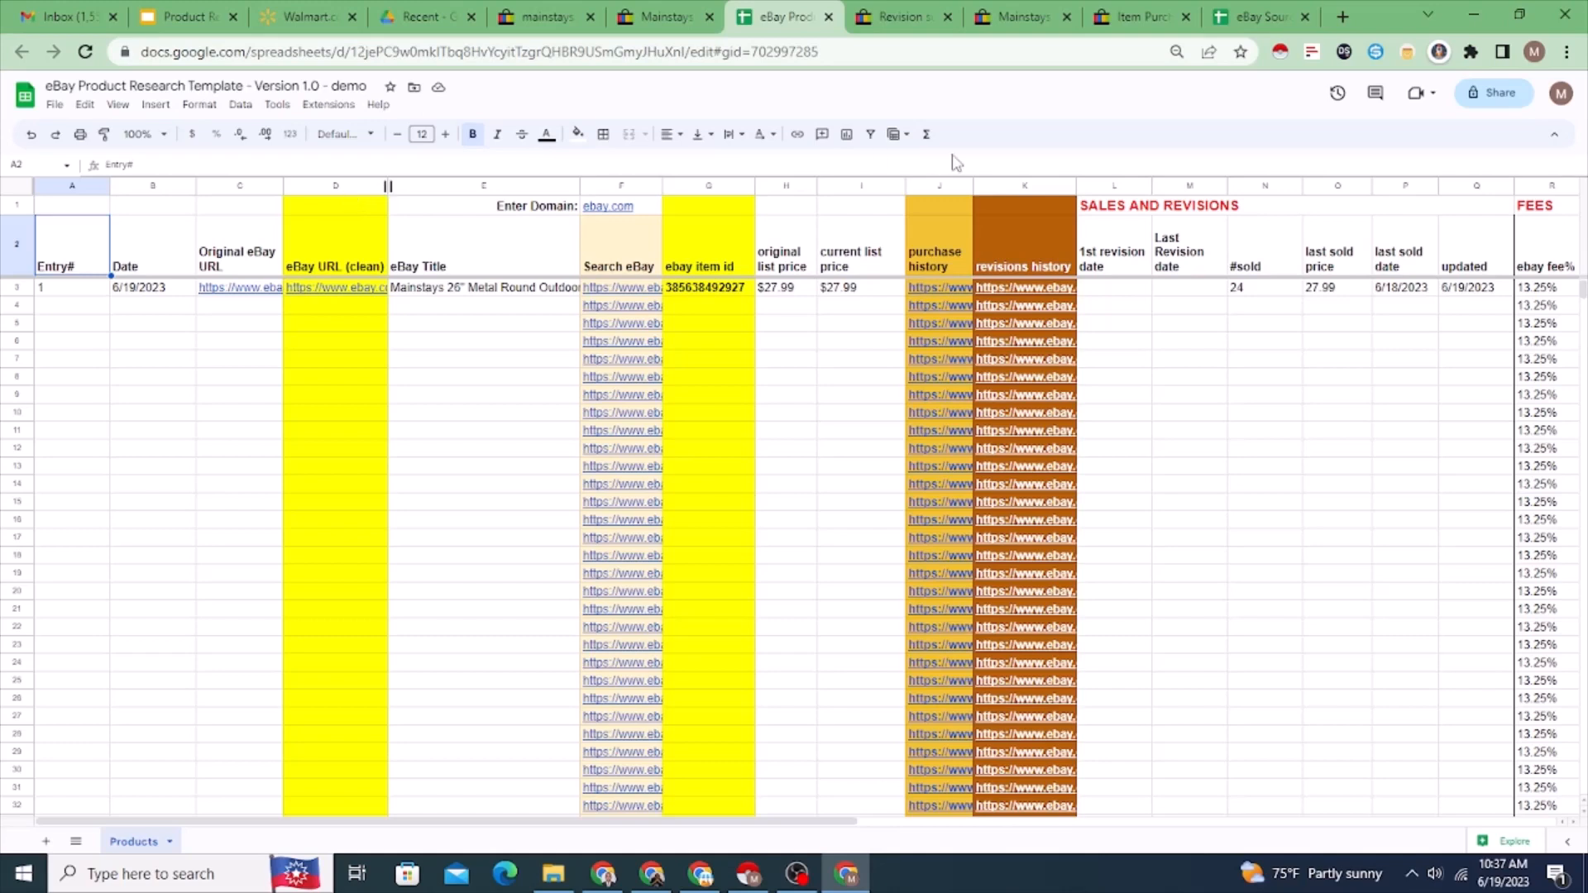
click(1262, 24)
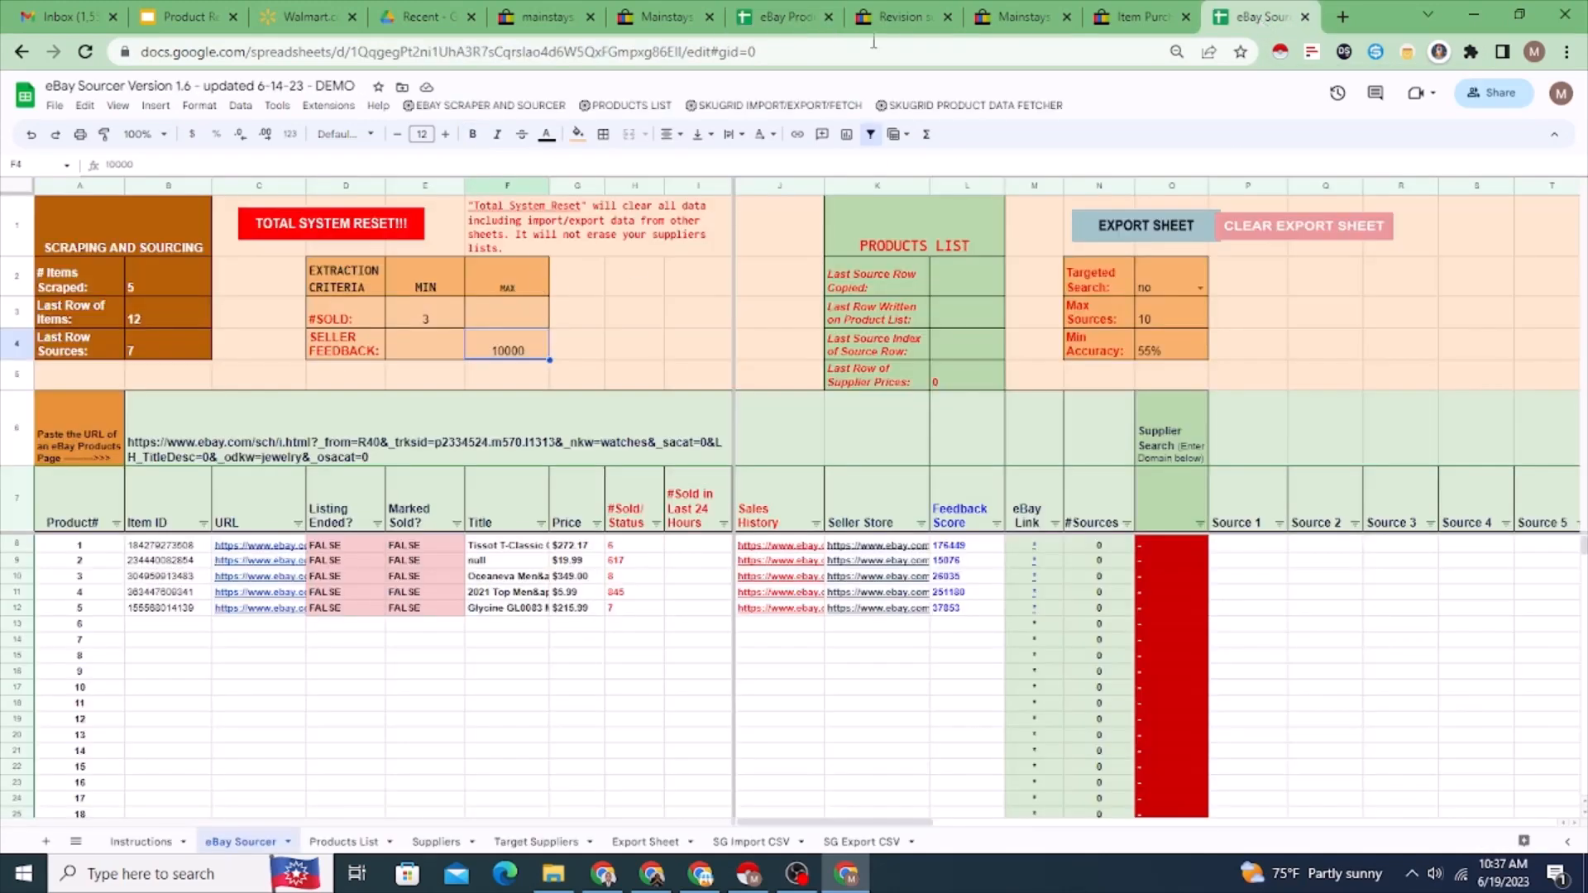
click(790, 14)
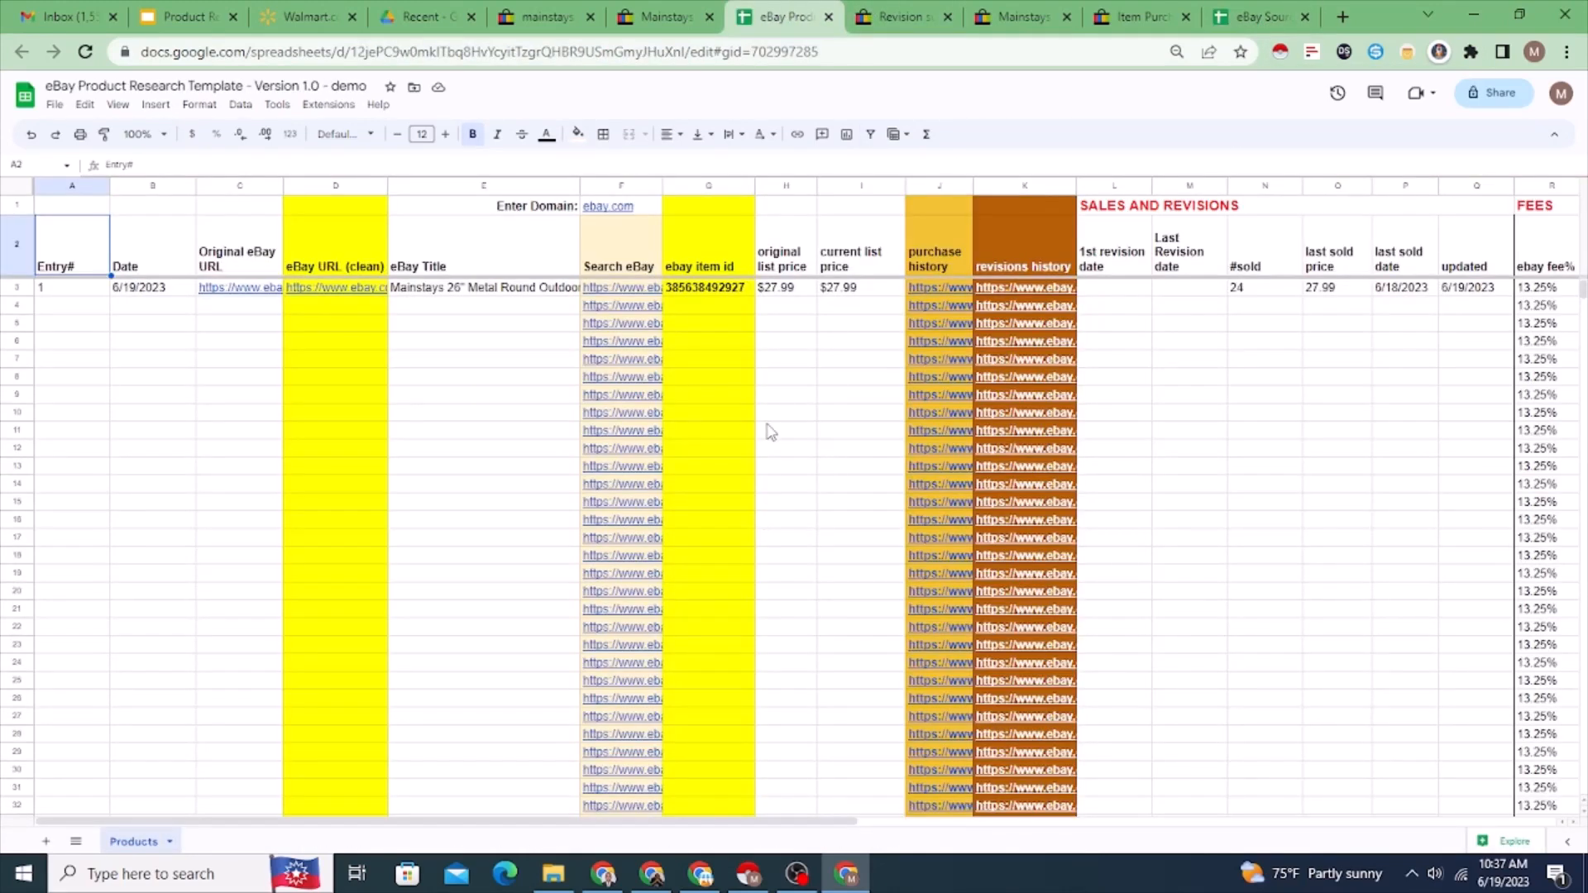